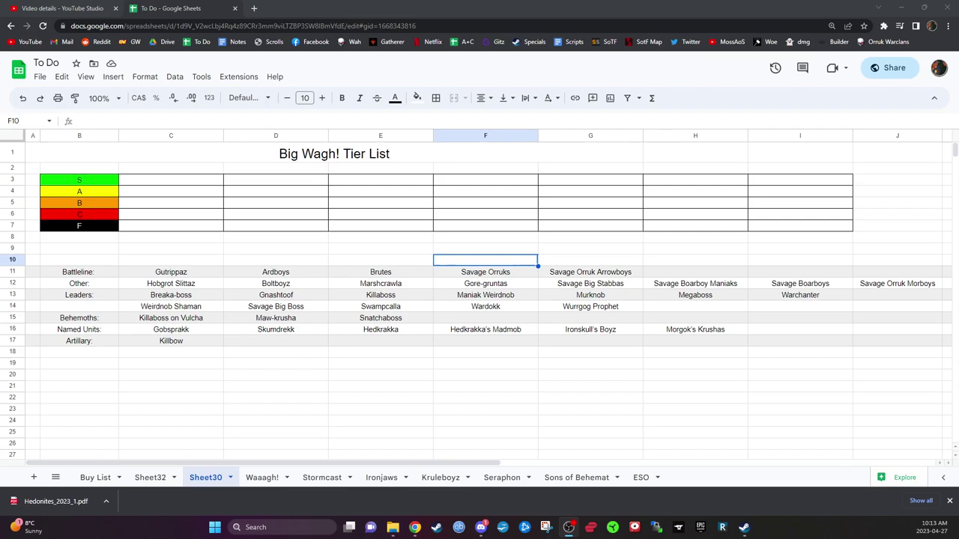
Move Weirdnob Shaman from the Leaders list to the first slot of the S tier, cell C3.
left_click_drag(75, 180, 75, 224)
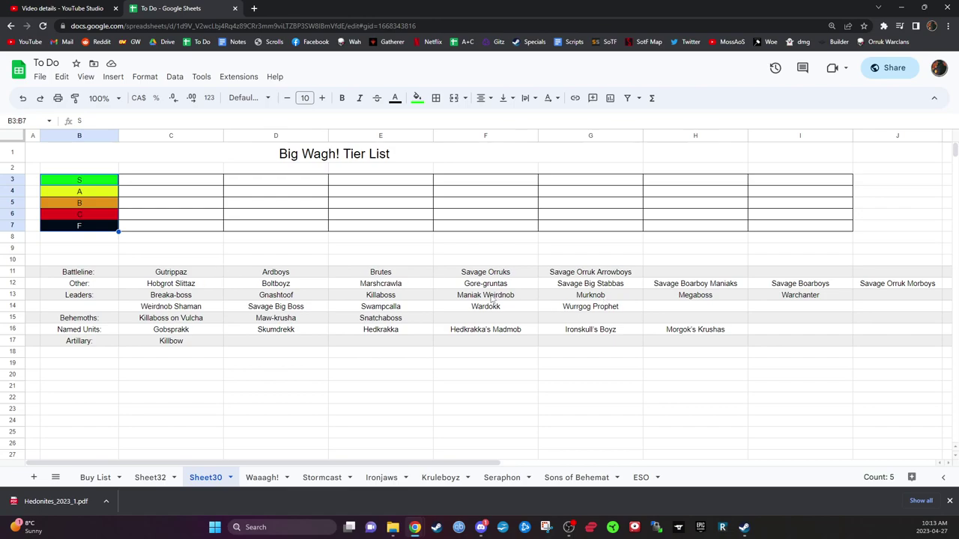
left_click(173, 308)
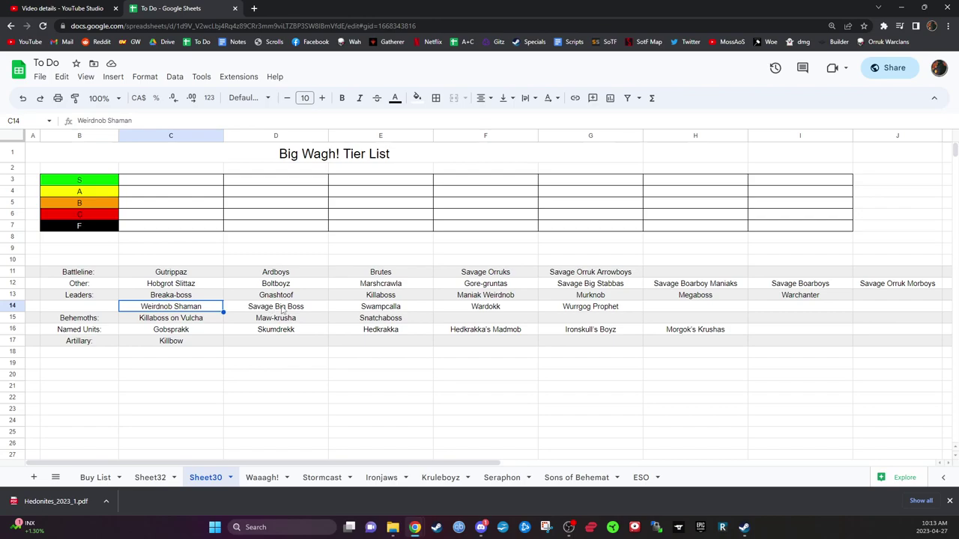
key("ctrl+c")
left_click(185, 184)
key("ctrl+v")
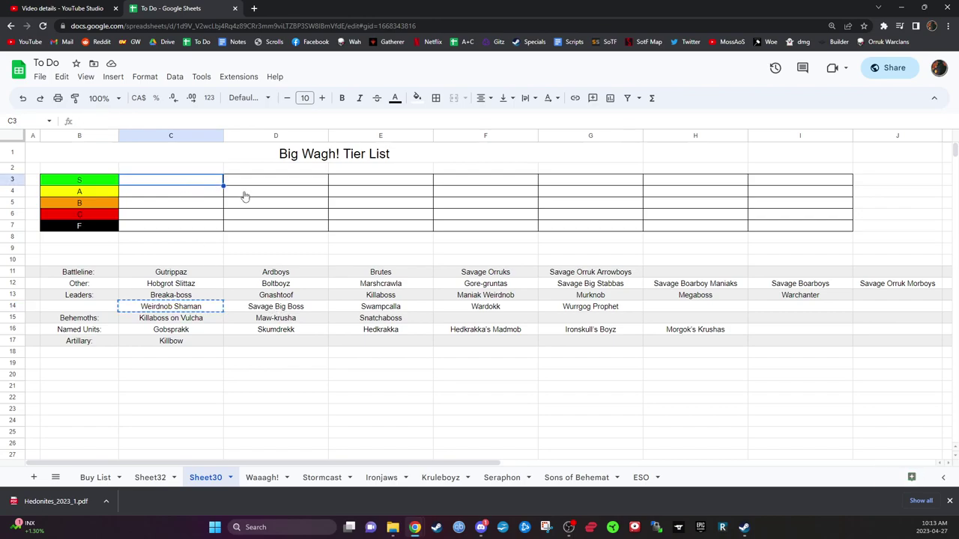
key("Down")
key("Right")
key("Right")
left_click(193, 309)
key("Delete")
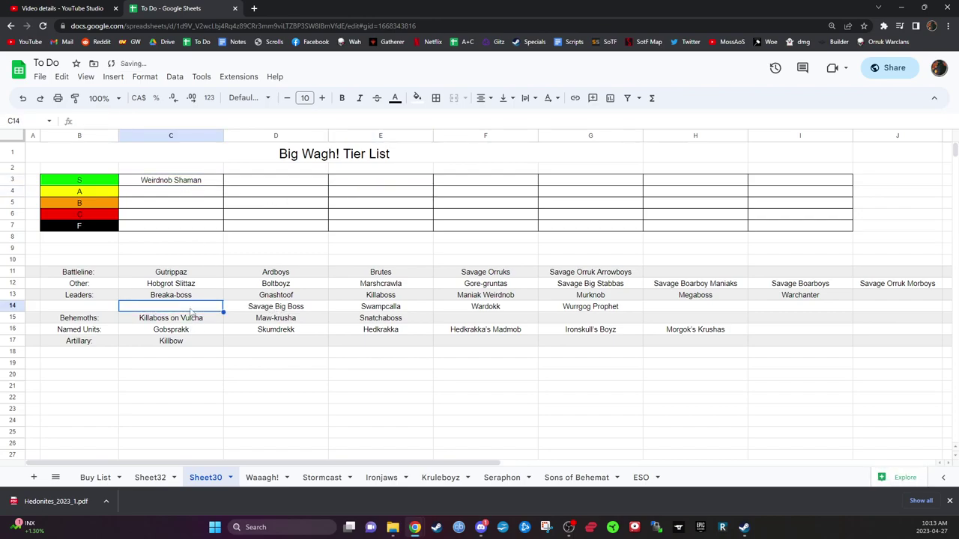
left_click(261, 389)
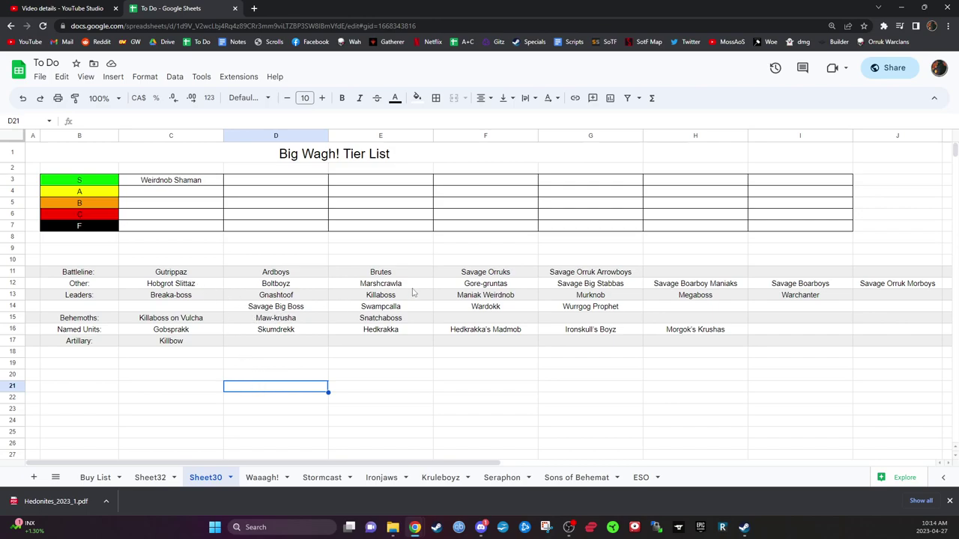
Move Warchanter from the Leaders list to the second S tier slot, cell D3.
left_click(821, 298)
key("ctrl+c")
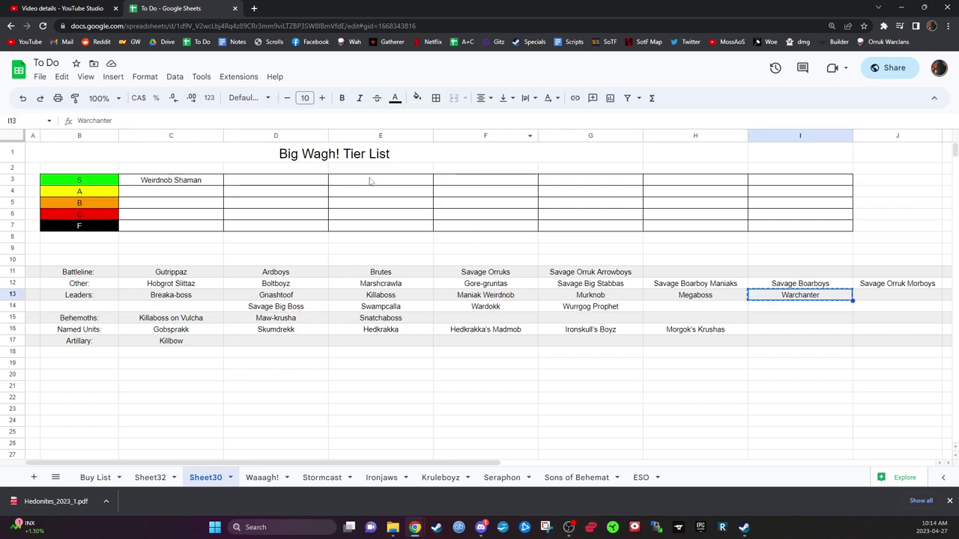
left_click(318, 183)
key("ctrl+v")
left_click(829, 298)
key("Delete")
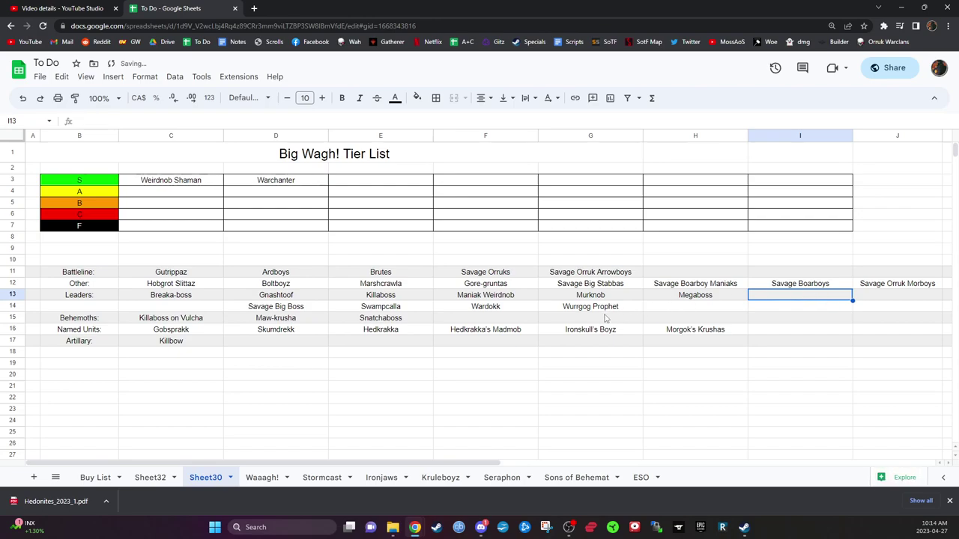
Move Wurrgog Prophet from the Leaders list to the third S tier slot, cell E3.
left_click(594, 309)
key("ctrl+c")
left_click(395, 185)
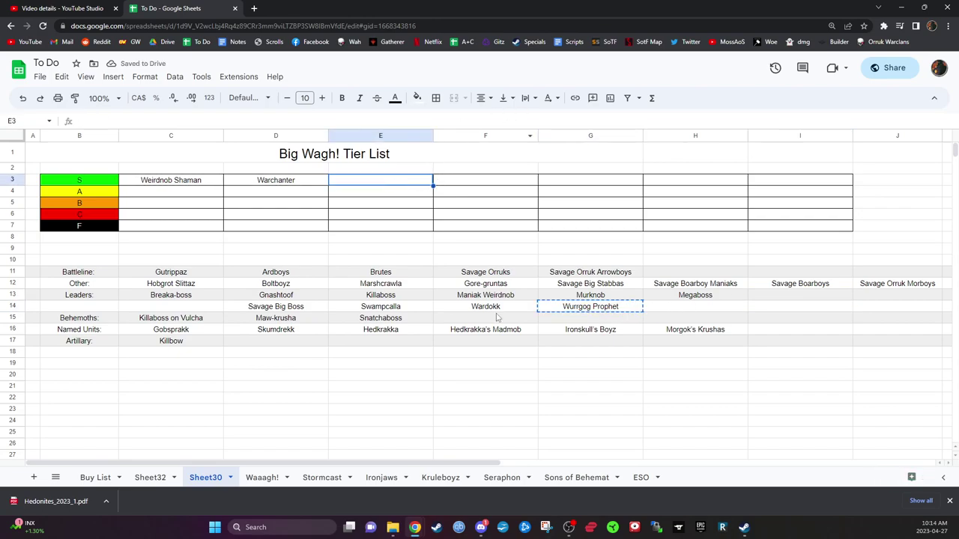
key("ctrl+v")
left_click(614, 430)
left_click(597, 307)
key("Delete")
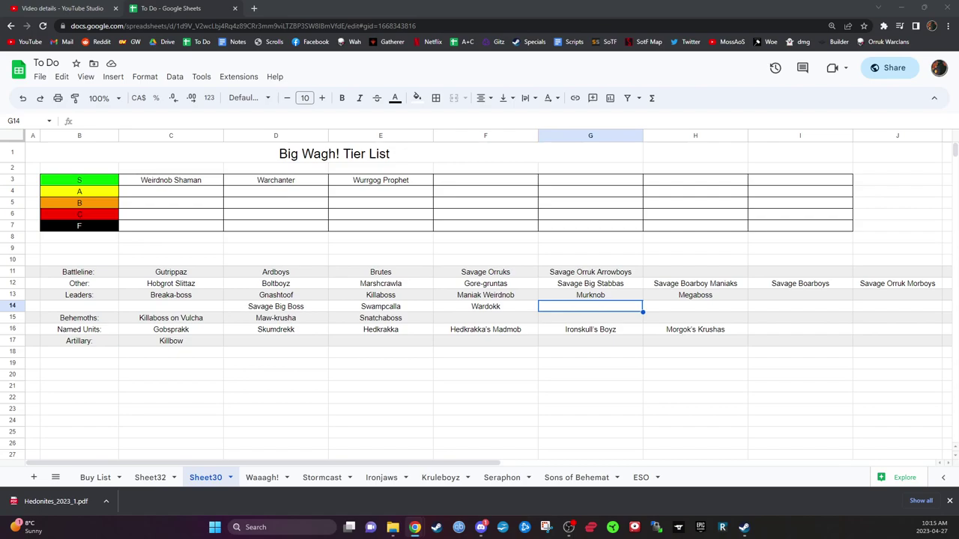
Move Killbow from the Artillary row to the first slot of the F tier, cell C7.
left_click(172, 341)
left_click(172, 341)
key("ctrl+c")
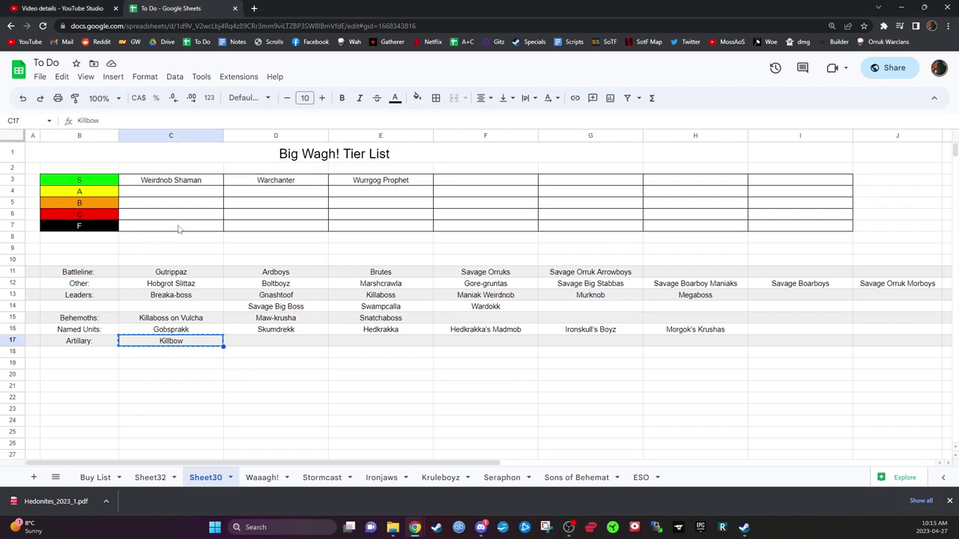
left_click(182, 225)
key("ctrl+v")
left_click(257, 367)
left_click(183, 338)
key("Delete")
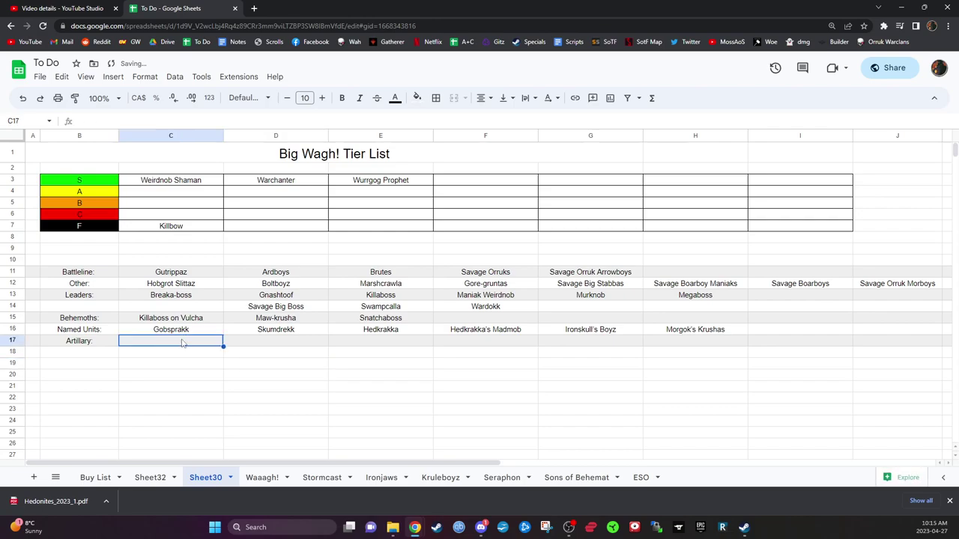
Delete the emptied Artillary row, row 17, from the unit list.
left_click(15, 341)
right_click(15, 341)
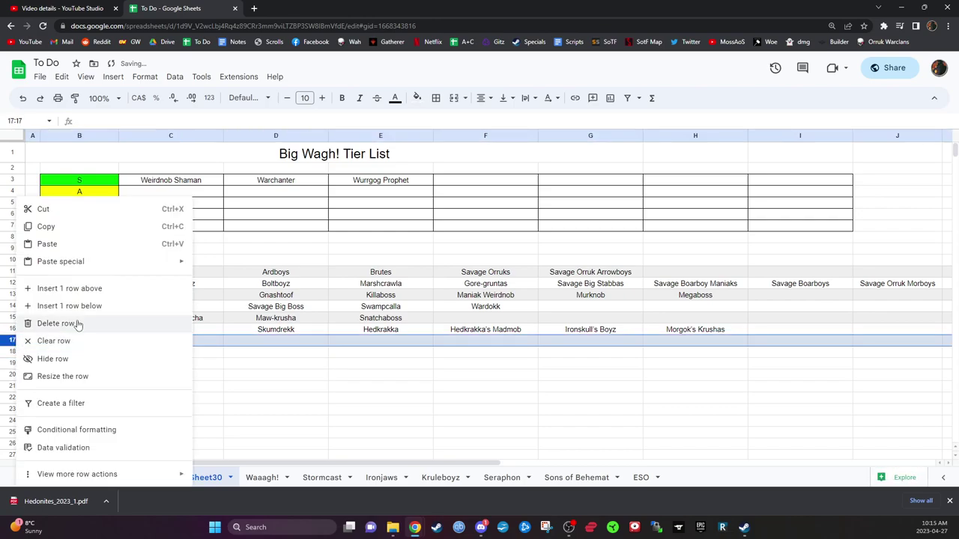
left_click(45, 323)
left_click(278, 367)
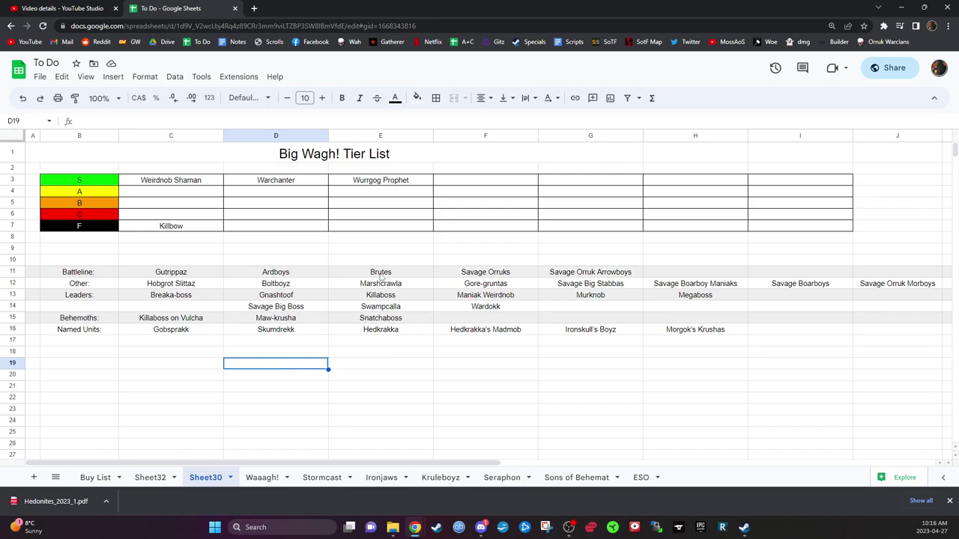
Move Ardboys from the Battleline list to the fourth S tier slot, cell F3.
left_click(305, 279)
key("ctrl+c")
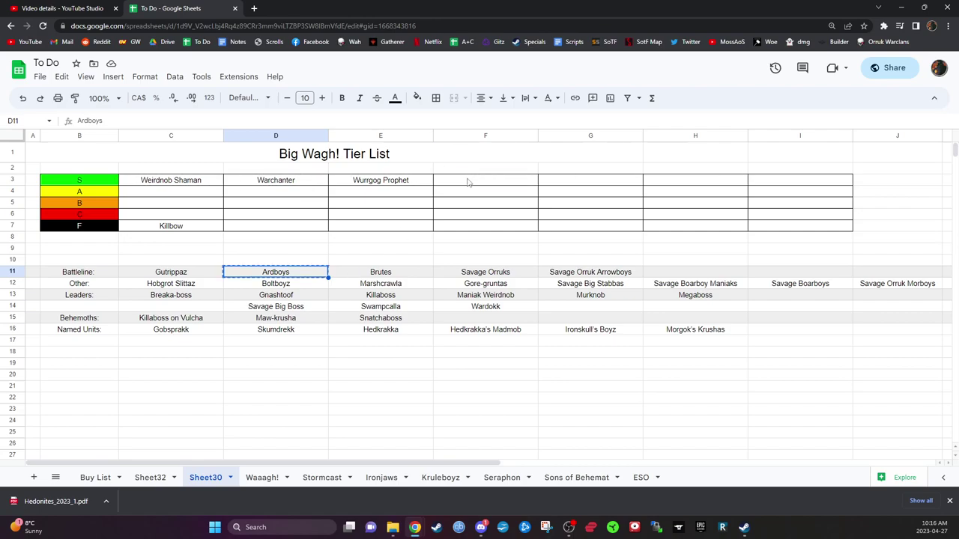
left_click(480, 180)
key("ctrl+v")
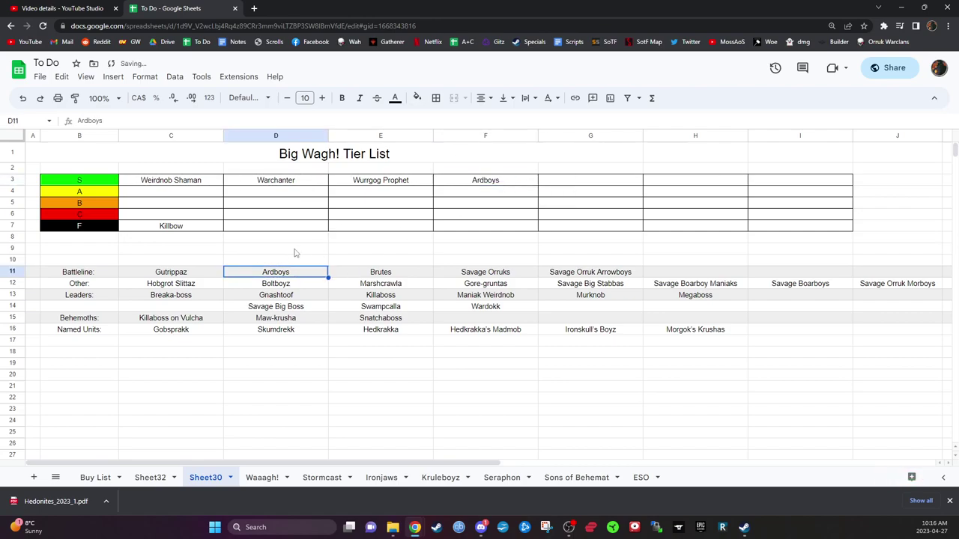
key("Delete")
left_click(335, 251)
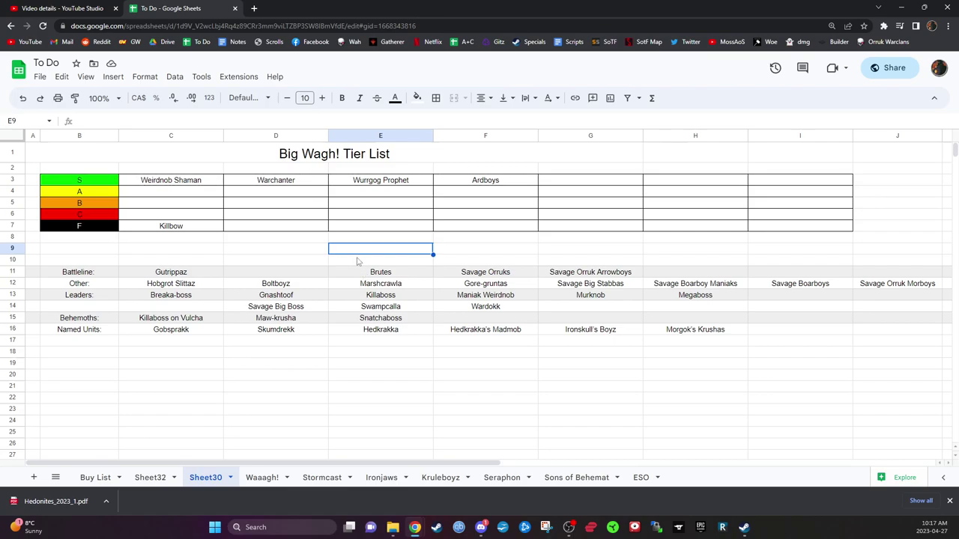
Move Brutes from the Battleline list to the first slot of the A tier, cell C4.
left_click(393, 274)
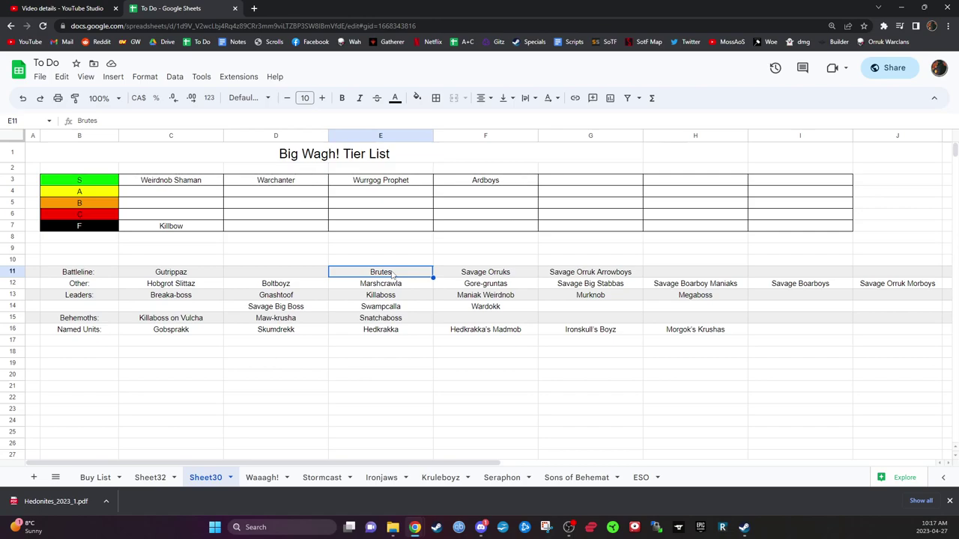
left_click(187, 193)
key("ctrl+v")
left_click(382, 272)
key("Delete")
Move Gutrippaz from the Battleline list to the first slot of the C tier, cell C6.
left_click(185, 273)
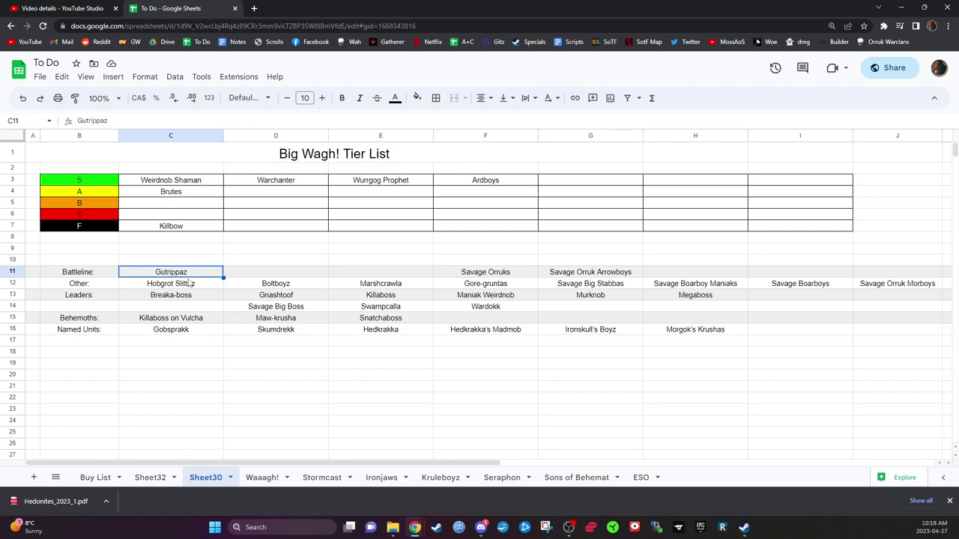
left_click(167, 215)
key("ctrl+v")
left_click(178, 272)
key("Delete")
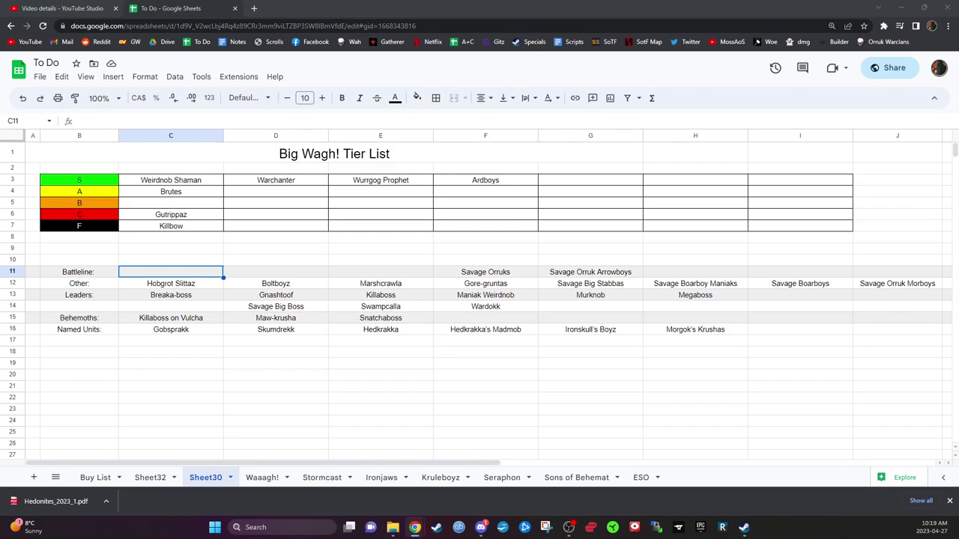
Move Savage Orruk Arrowboys from the Battleline row to cell J13, directly below Savage Orruk Morboys.
left_click(494, 274)
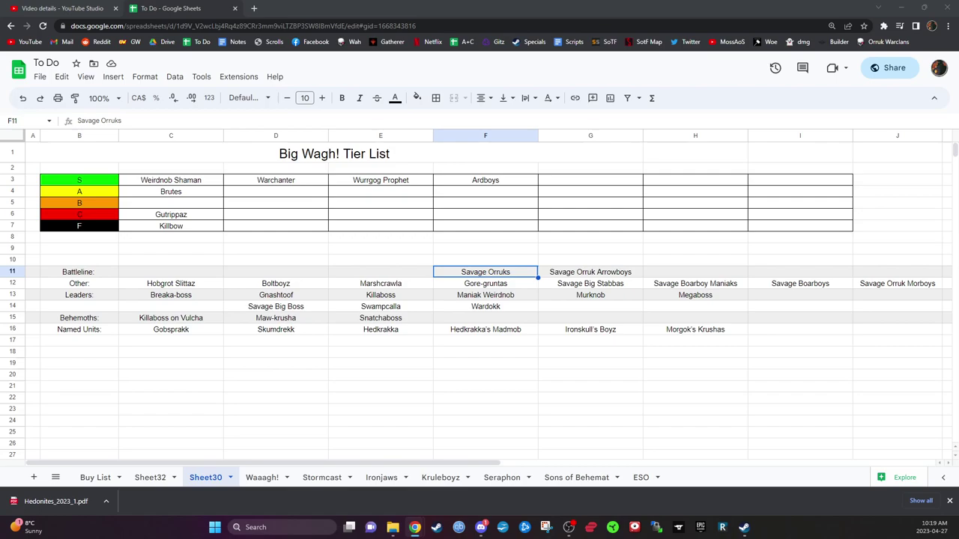
left_click(586, 276)
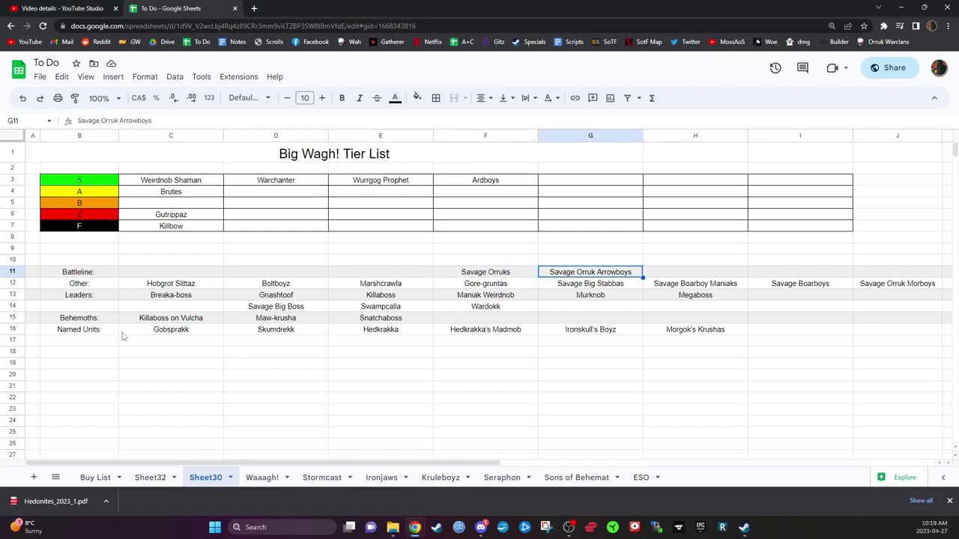
key("ctrl+c")
left_click(891, 295)
key("ctrl+v")
left_click(914, 318)
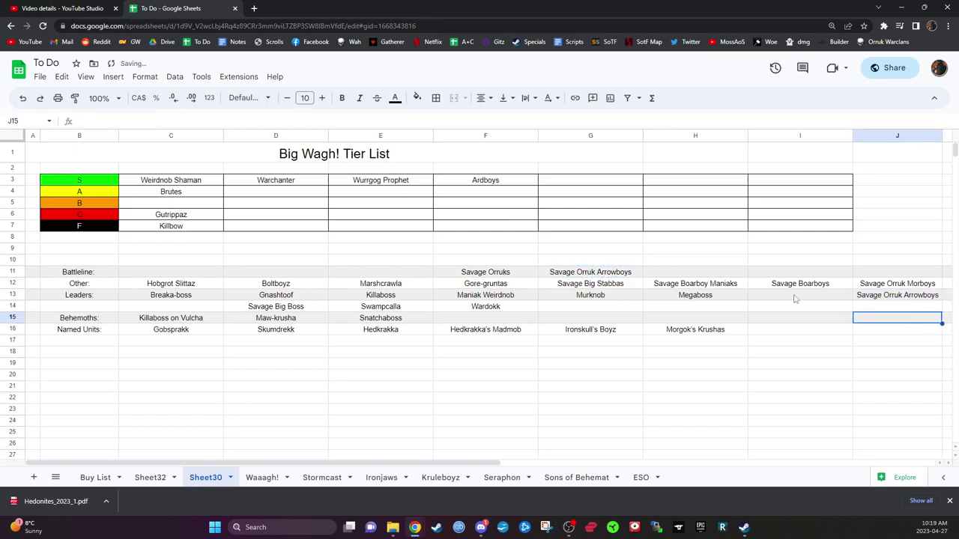
left_click(629, 273)
key("Delete")
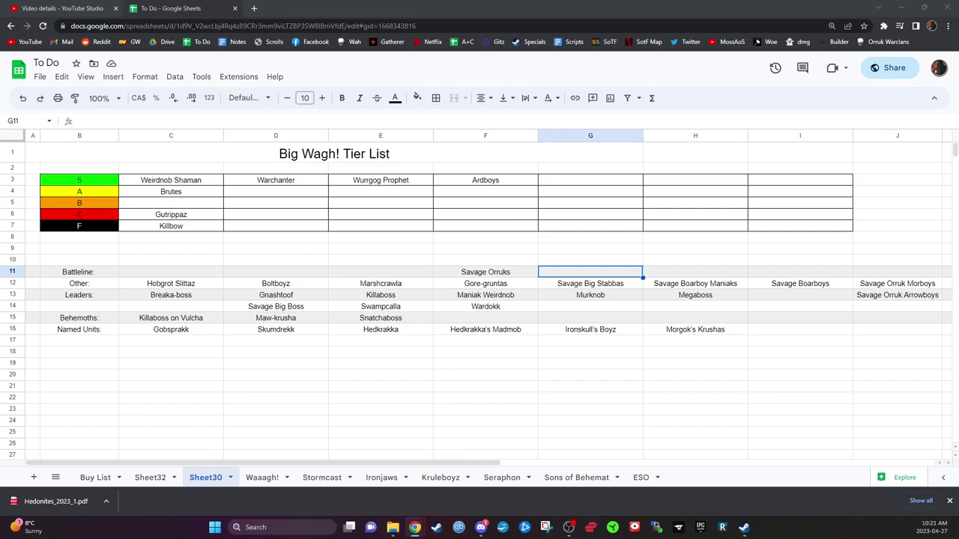
Move Savage Orruks from the Battleline list to the second F tier slot, cell D7.
left_click(483, 272)
key("ctrl+c")
left_click(255, 226)
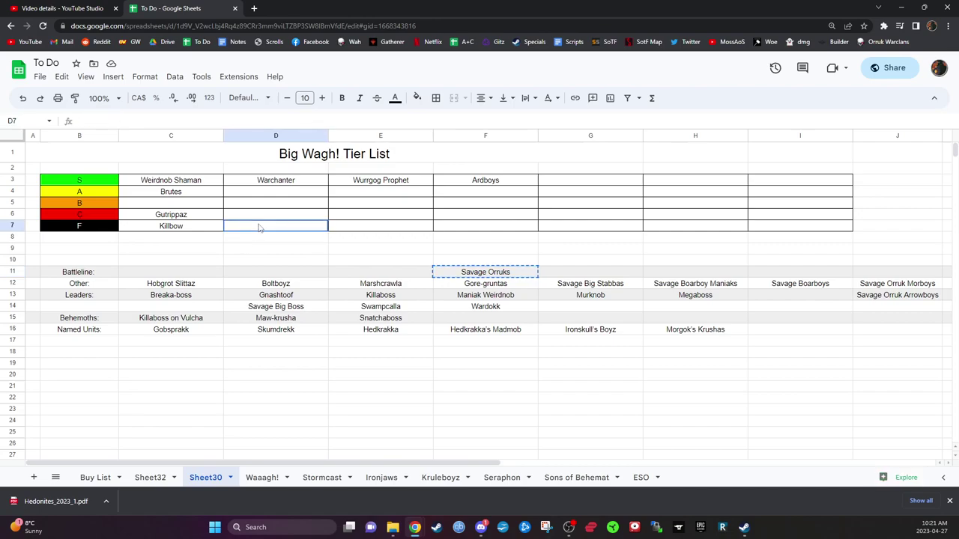
key("ctrl+v")
left_click(396, 218)
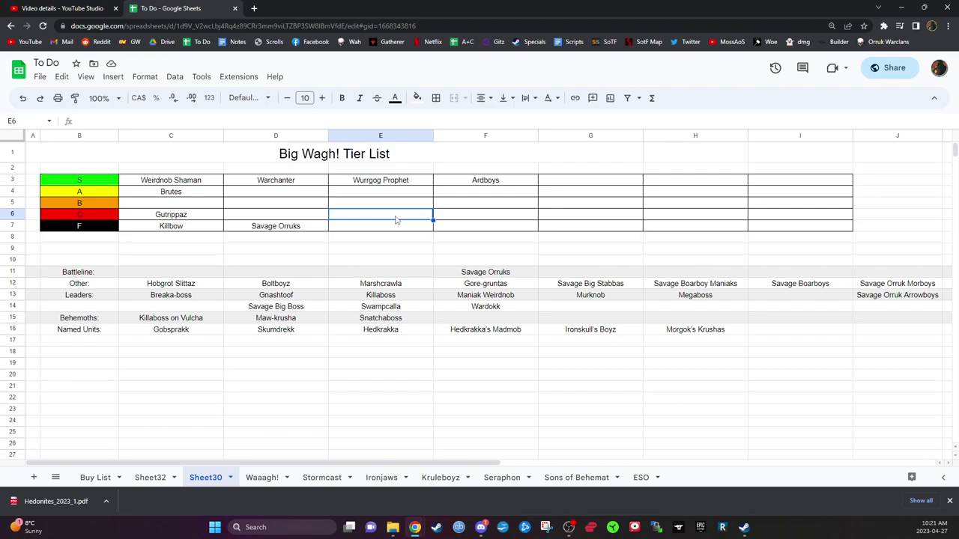
left_click(307, 225)
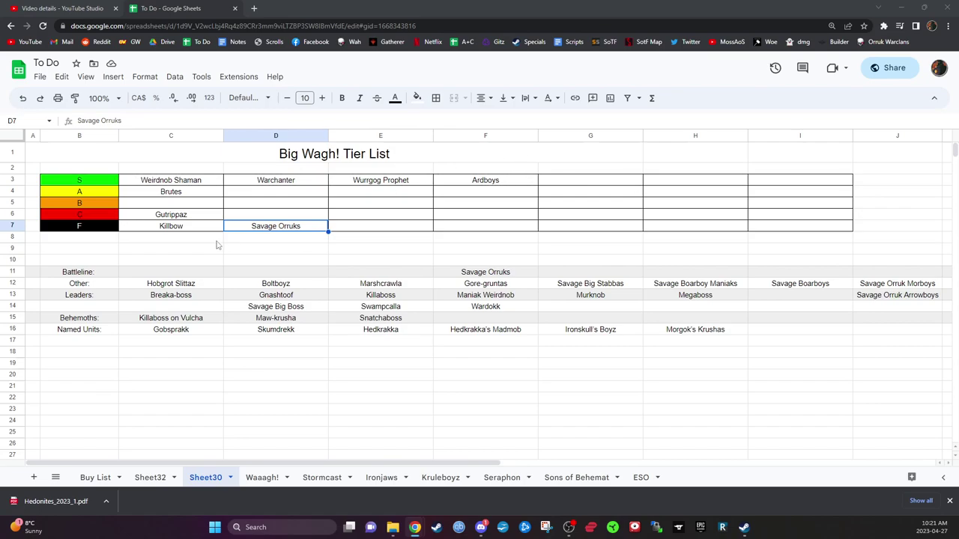
left_click(288, 217)
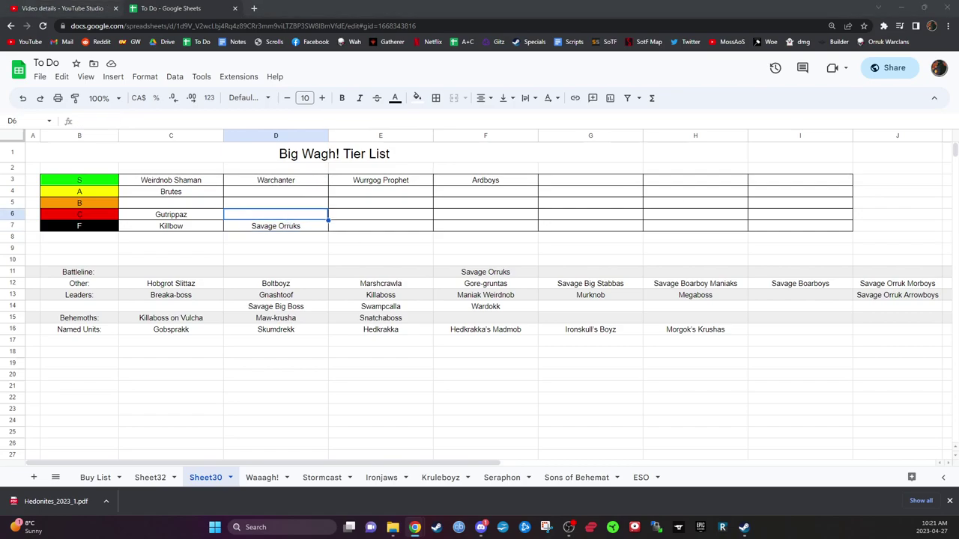
left_click(483, 274)
key("Delete")
Delete the emptied Battleline row, row 11, and the blank row 10 above the unit list.
left_click(13, 271)
right_click(13, 271)
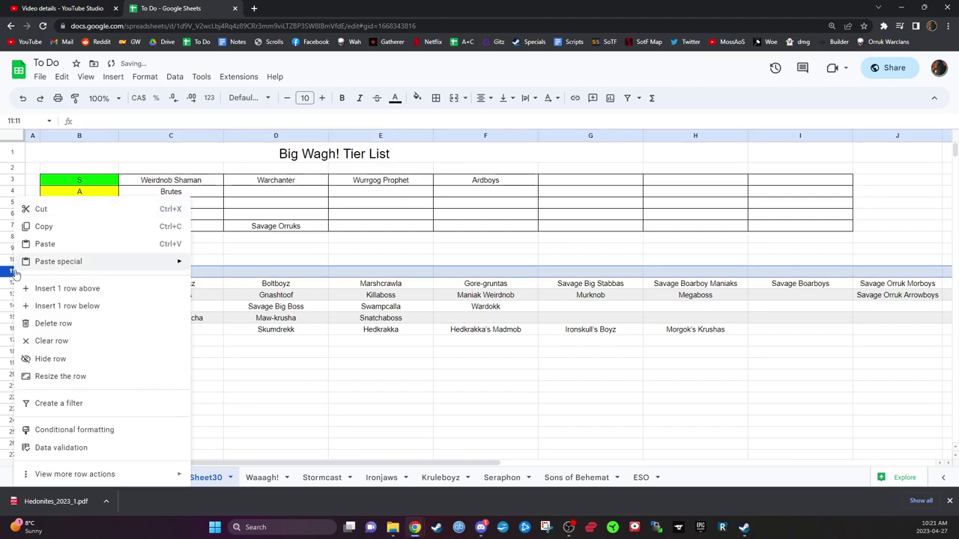
left_click(65, 330)
left_click(290, 343)
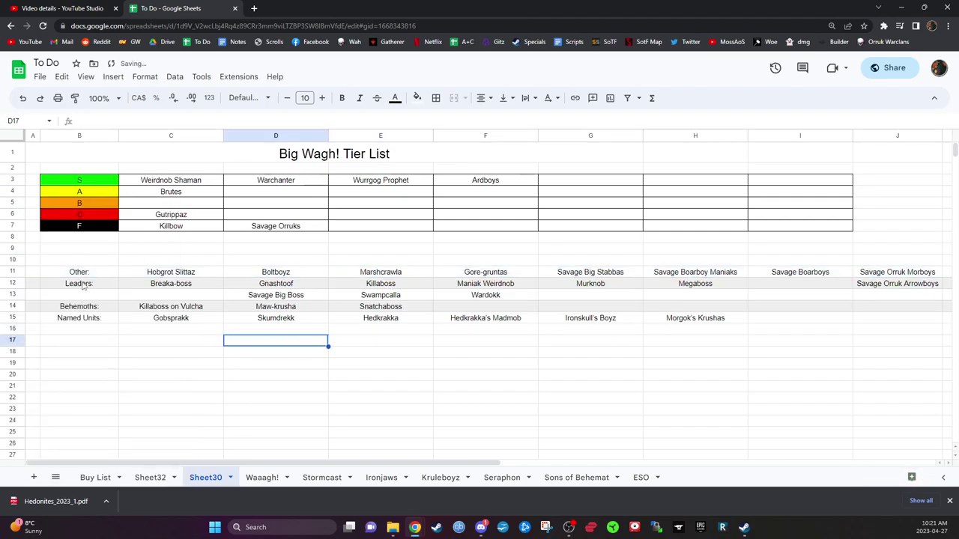
left_click(14, 260)
right_click(14, 260)
left_click(51, 323)
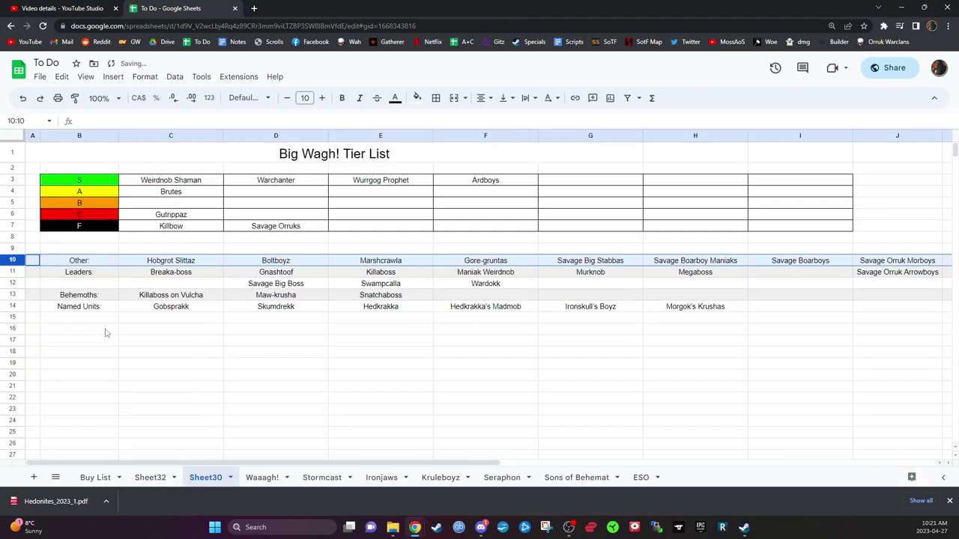
left_click(275, 363)
left_click(500, 185)
left_click(176, 194)
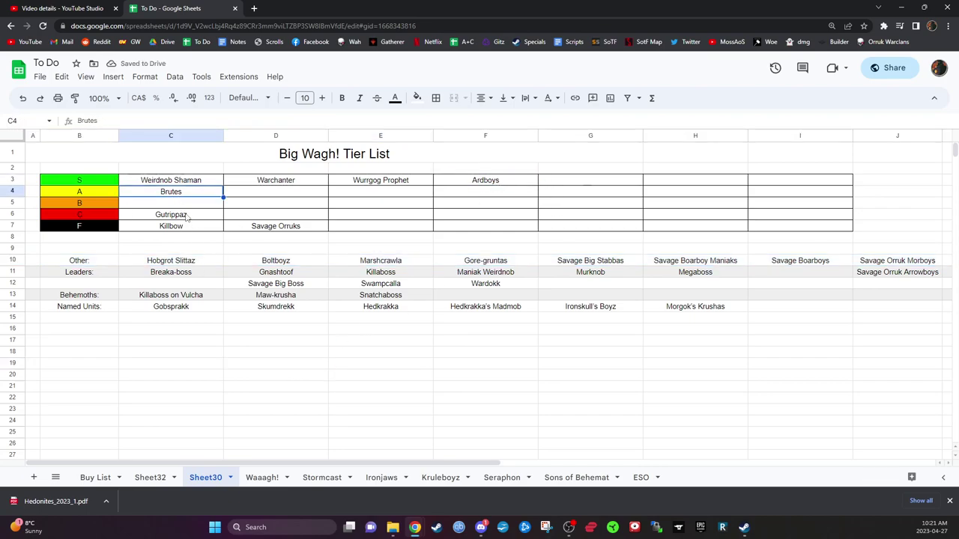
left_click(184, 263)
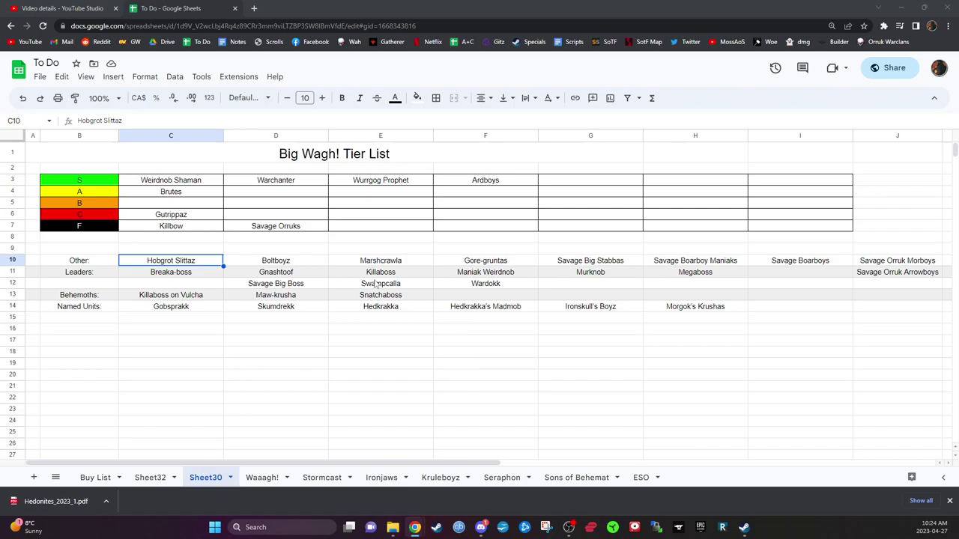
left_click(388, 225)
key("ctrl+v")
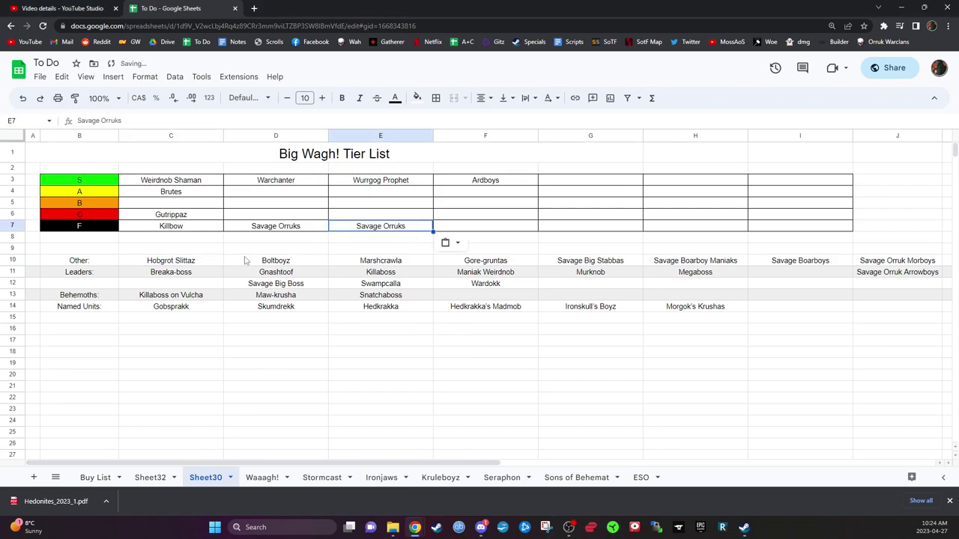
Move Hobgrot Slittaz from the Other list to the third F tier slot, cell E7.
left_click(196, 265)
key("ctrl+c")
left_click(387, 228)
key("ctrl+v")
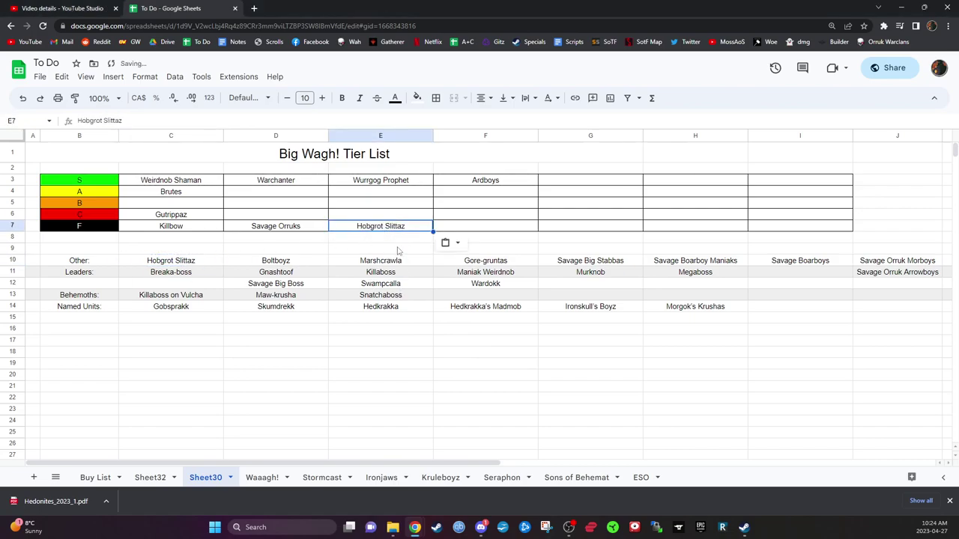
left_click(204, 264)
key("Delete")
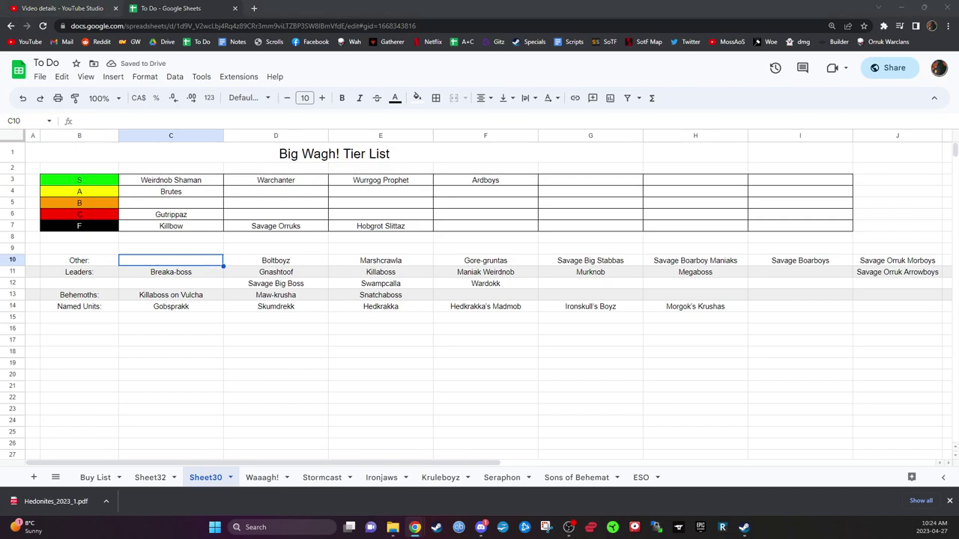
left_click(191, 331)
key("ctrl+v")
key("Delete")
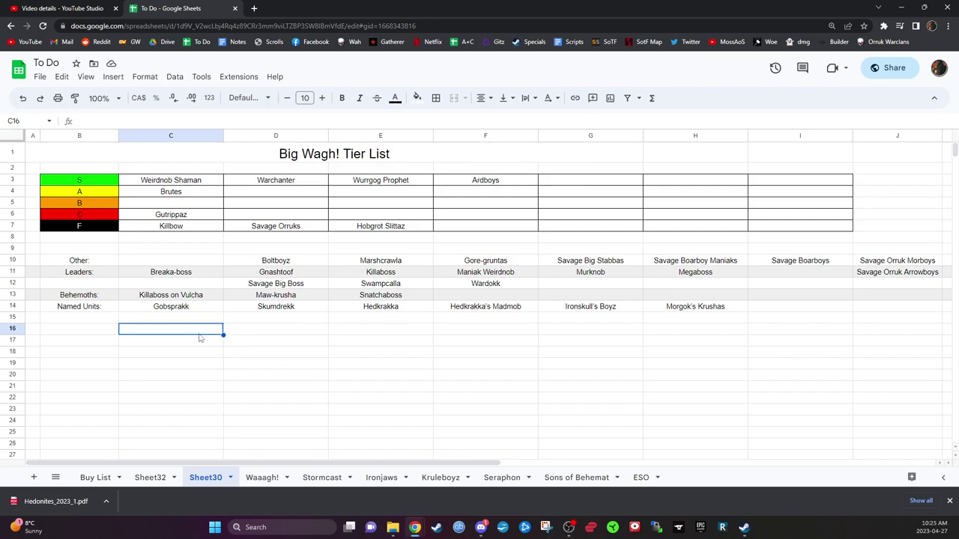
left_click(287, 261)
type("c")
key("Tab")
key("ctrl+z")
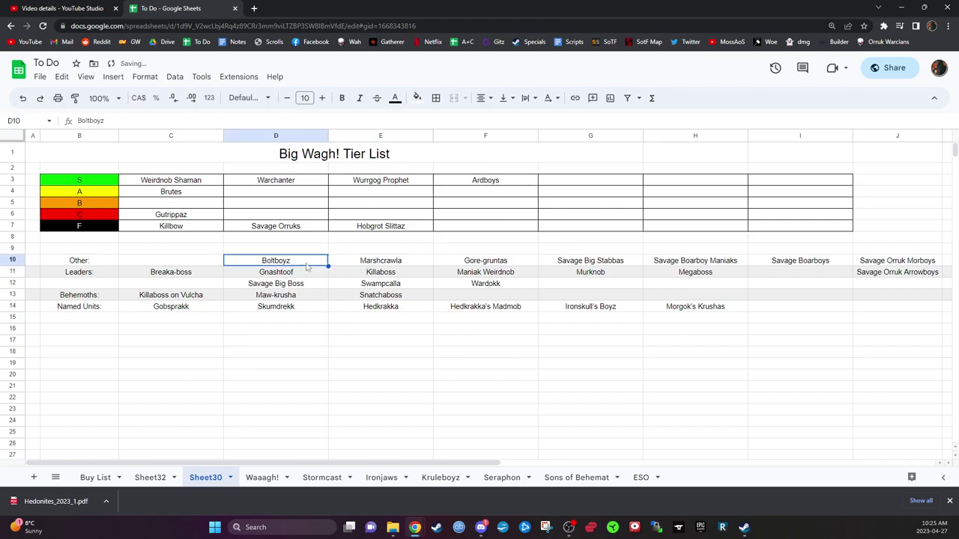
Move Boltboyz from the Other list to the fifth S tier slot, cell G3.
key("ctrl+c")
left_click(563, 182)
key("ctrl+v")
left_click(288, 261)
key("Delete")
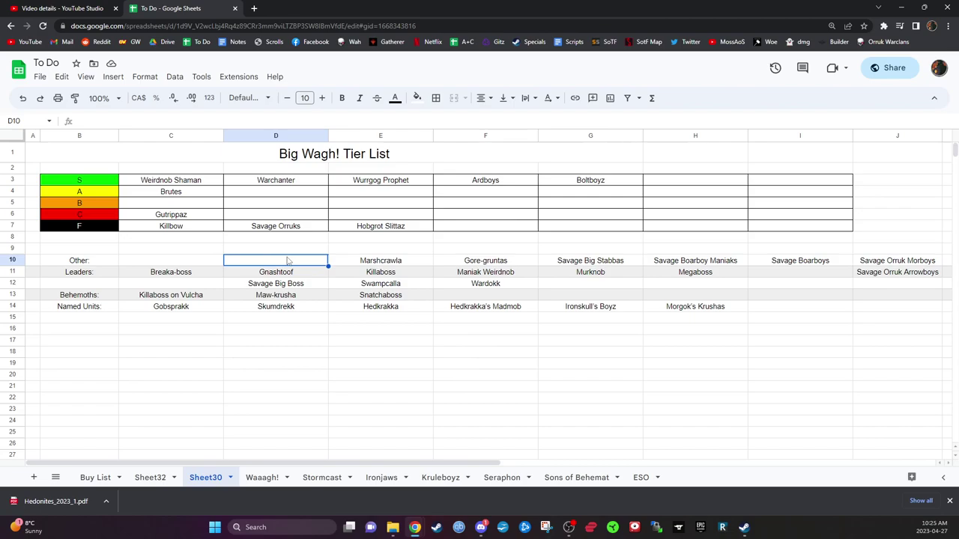
Shift the remaining Other units, Marshcrawla through Savage Orruk Morboys, over so the list starts at cell C10.
left_click_drag(334, 260, 915, 260)
key("ctrl+x")
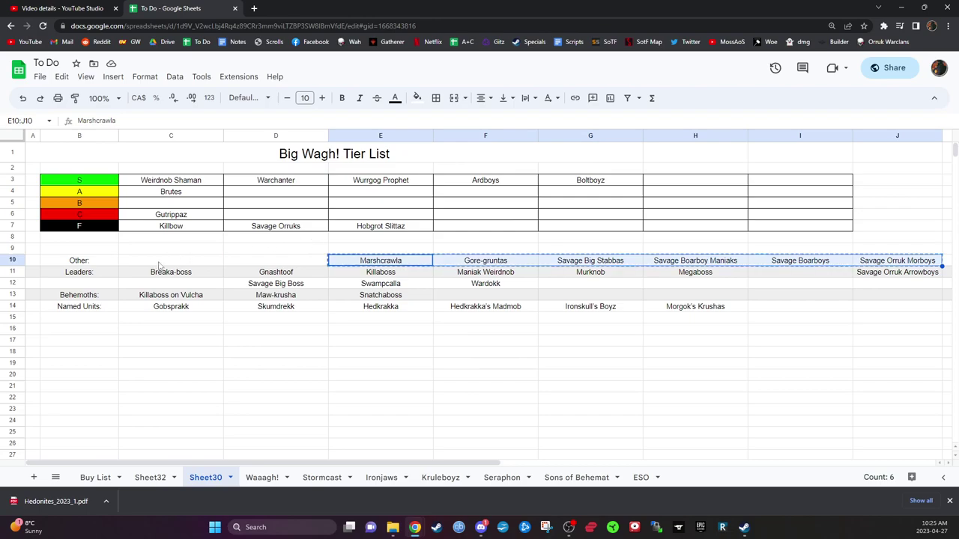
left_click(161, 262)
key("ctrl+v")
left_click(315, 337)
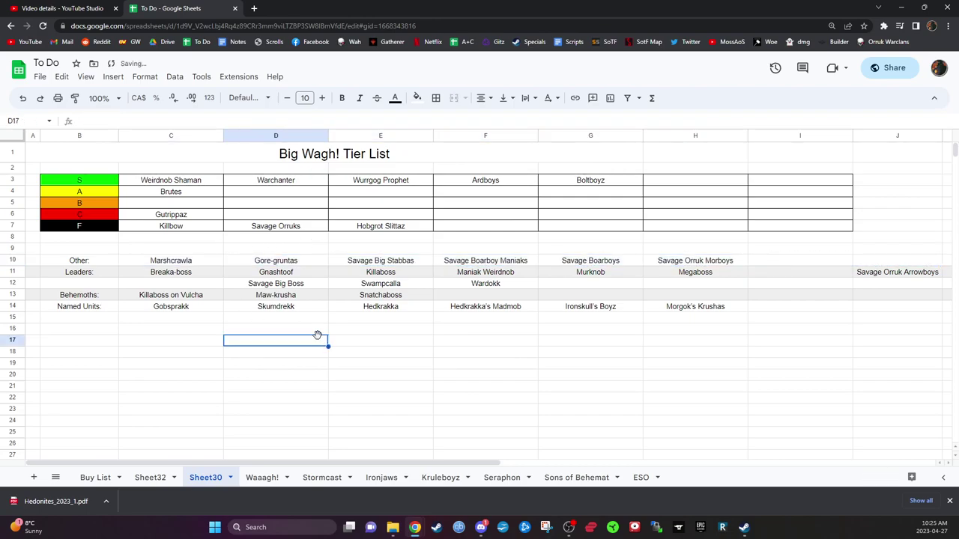
Move Savage Orruk Arrowboys from cell J11 to cell I11.
left_click(895, 274)
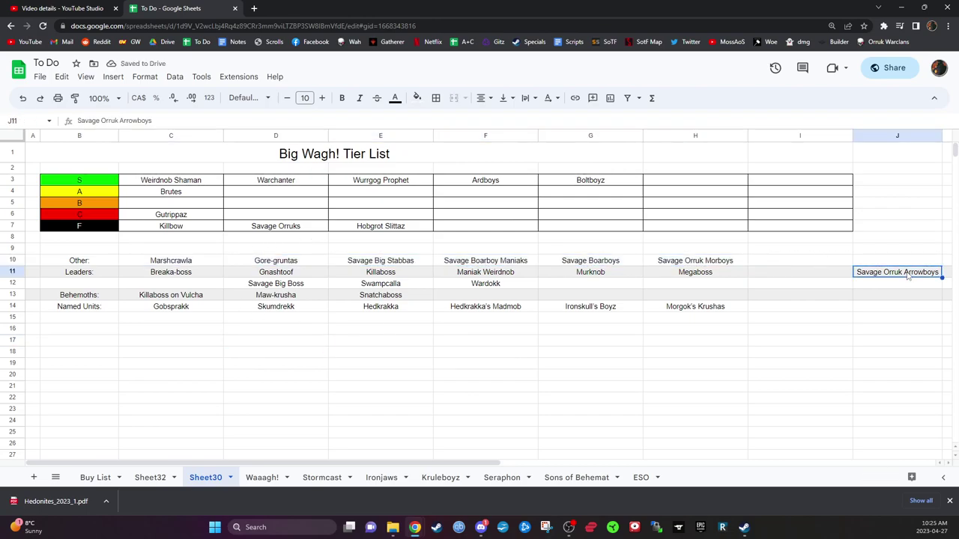
key("ctrl+c")
left_click(789, 272)
key("ctrl+v")
left_click(833, 318)
left_click(914, 277)
key("Delete")
Remove the grey fill from the empty Behemoths cells F13 through J13.
left_click_drag(480, 300, 899, 300)
left_click(417, 97)
left_click(445, 120)
left_click(659, 306)
left_click(607, 184)
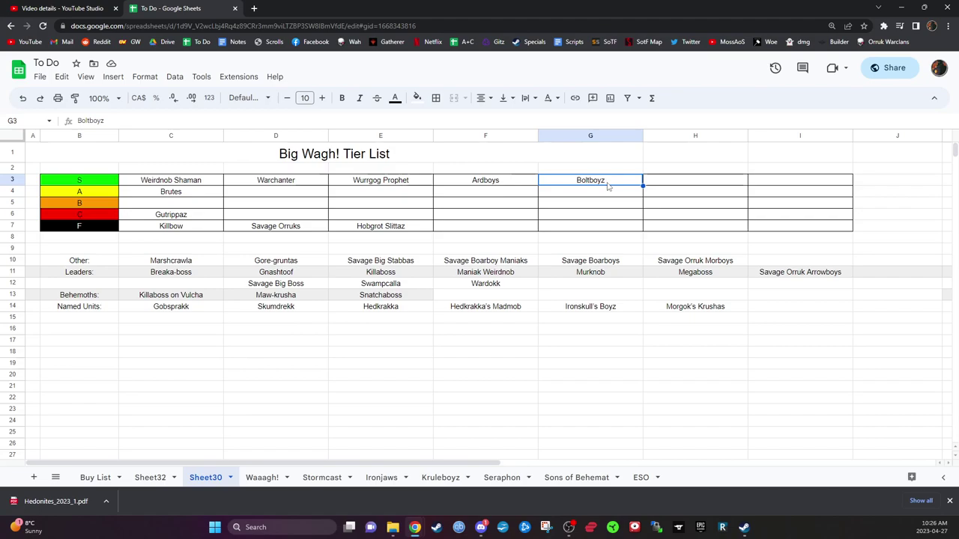
Move Marshcrawla from the Other list to the second C tier slot, cell D6.
left_click(191, 265)
key("ctrl+c")
left_click(260, 215)
key("ctrl+v")
left_click(480, 340)
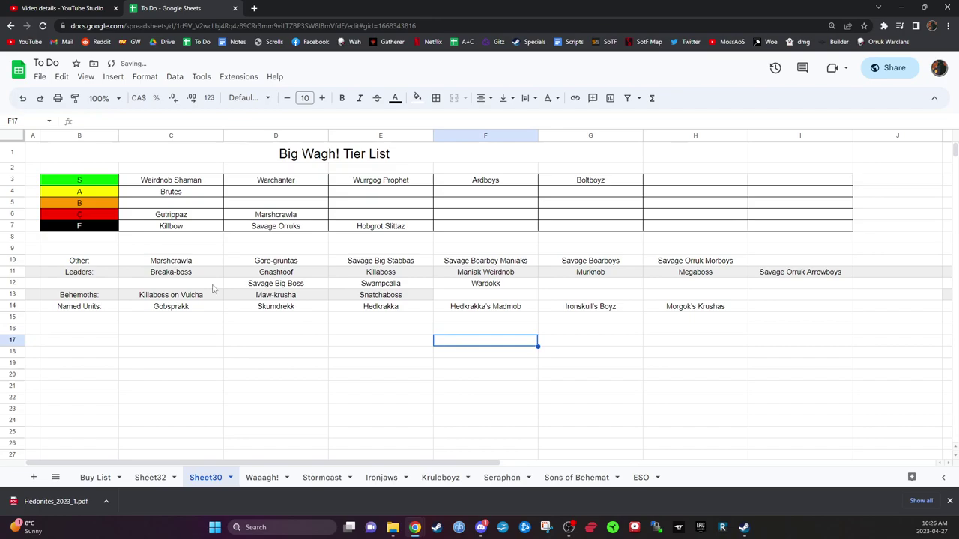
left_click(181, 264)
key("Delete")
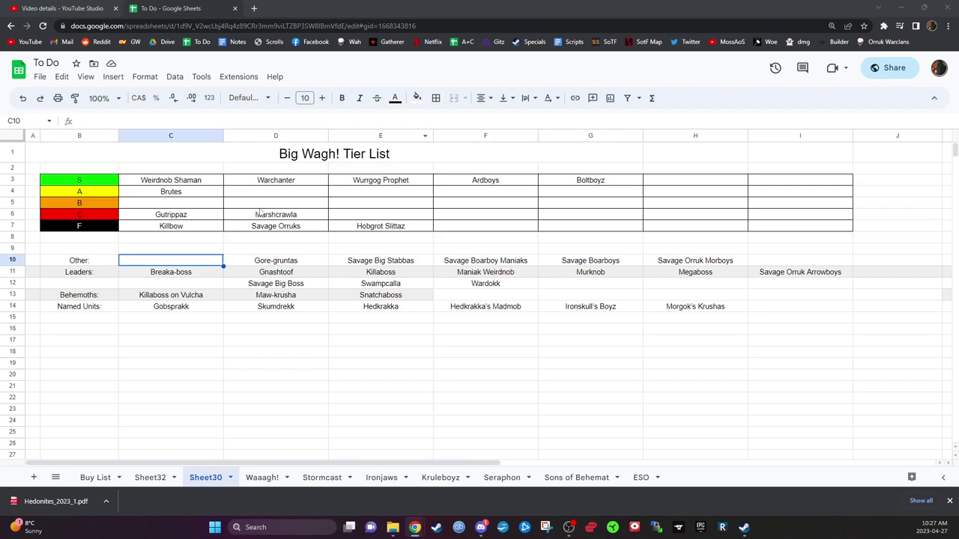
Move Marshcrawla from the C tier down to the fourth F tier slot, cell F7.
left_click(264, 216)
key("ctrl+c")
left_click(454, 228)
key("ctrl+v")
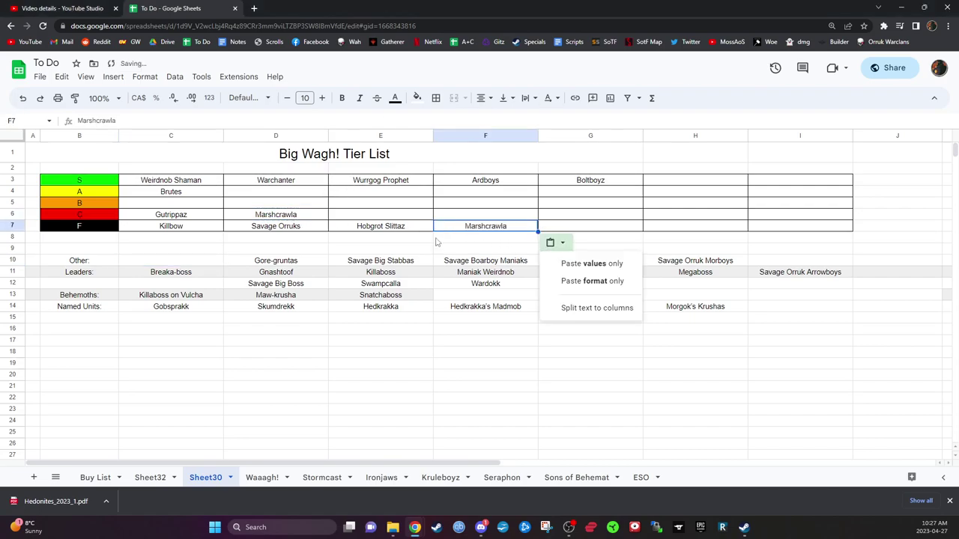
left_click(272, 219)
key("Delete")
left_click(535, 219)
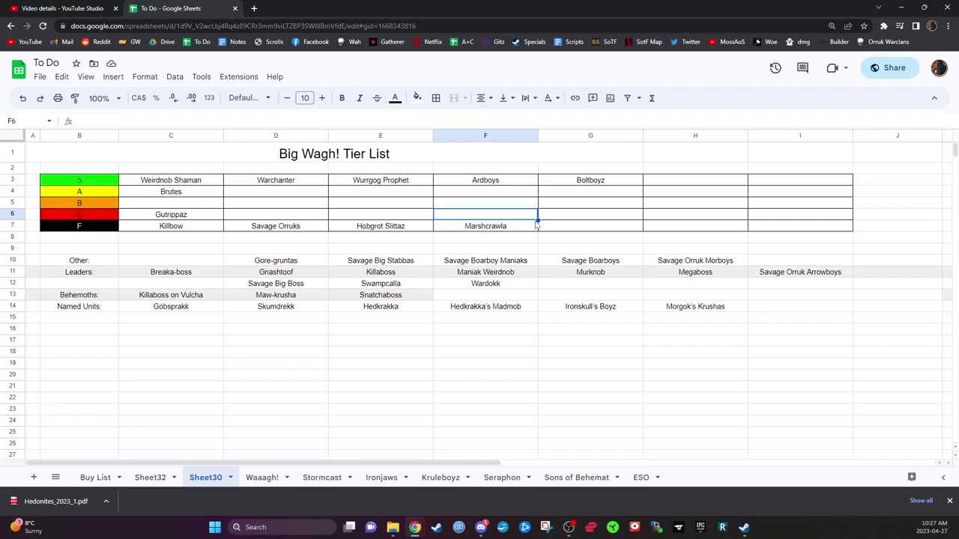
Move Gore-gruntas from the Other list to the second A tier slot, cell D4.
left_click(278, 261)
key("ctrl+x")
left_click(285, 196)
key("ctrl+v")
left_click(373, 273)
left_click(276, 262)
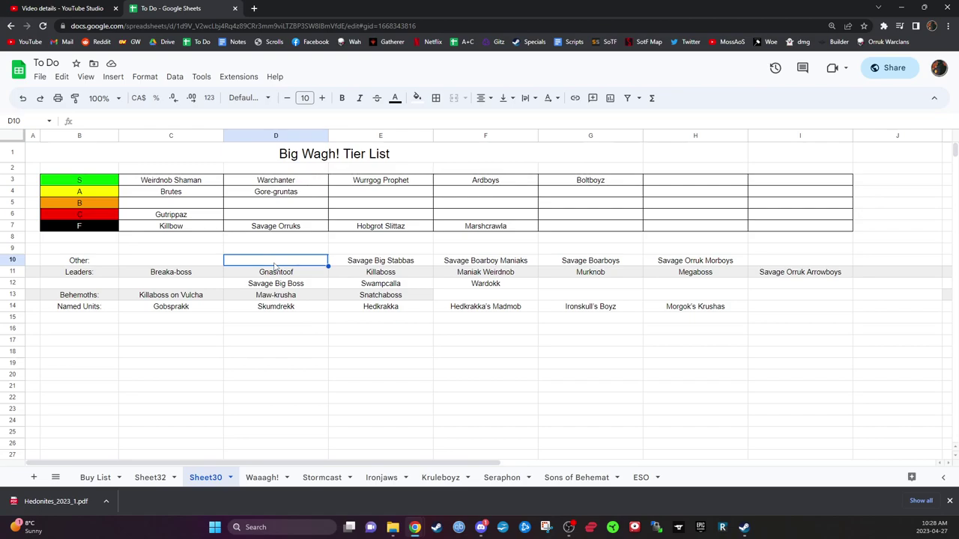
Move Savage Big Stabbas from the Other list to the first B tier slot, cell C5.
left_click(386, 264)
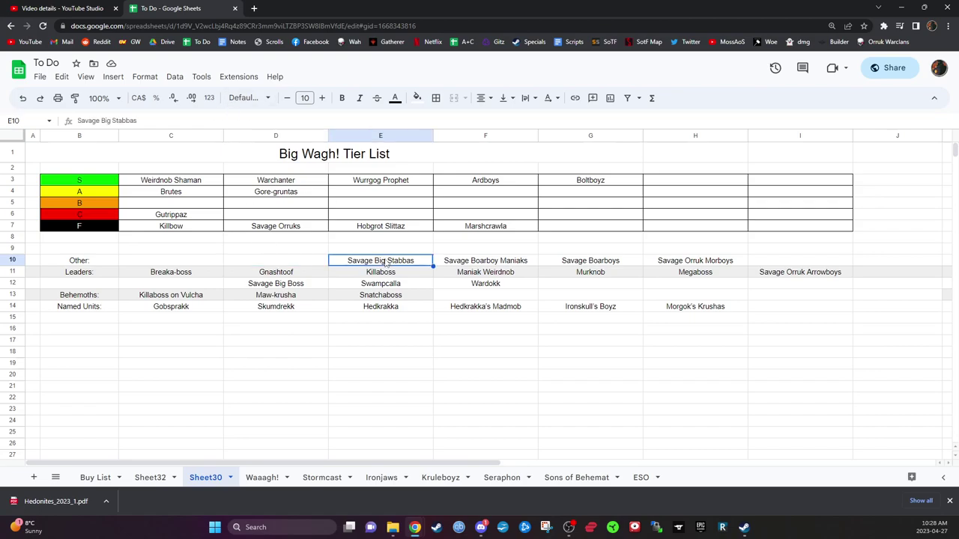
key("ctrl+c")
left_click(158, 206)
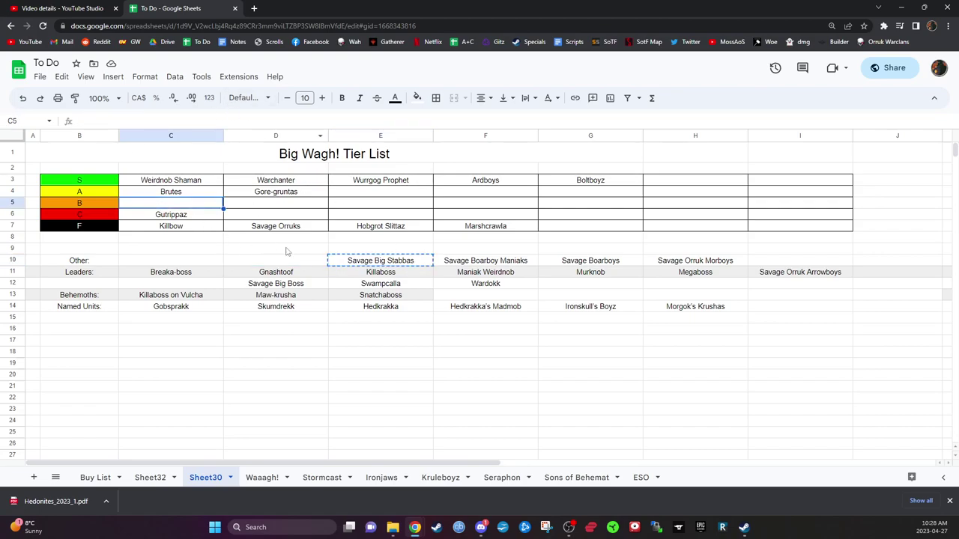
key("ctrl+v")
left_click(283, 251)
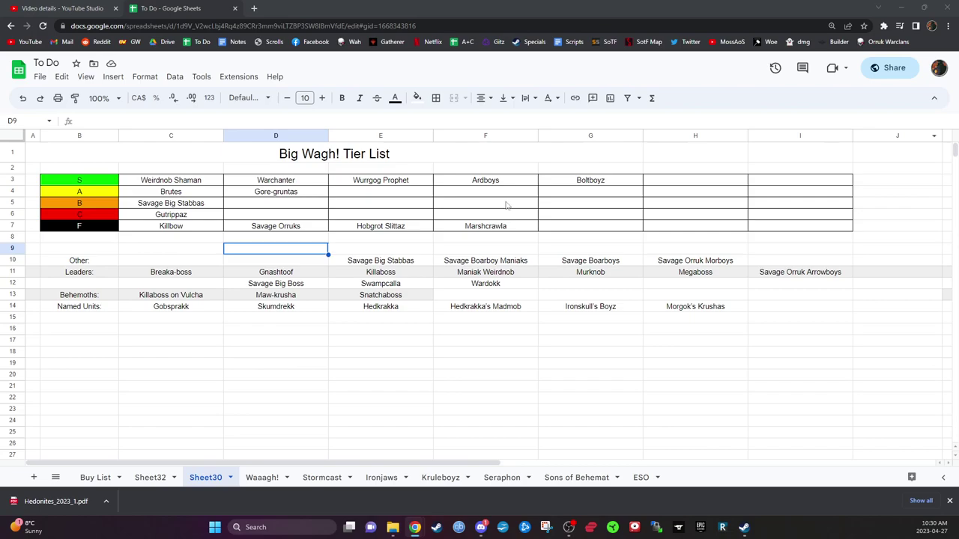
left_click(367, 261)
key("Delete")
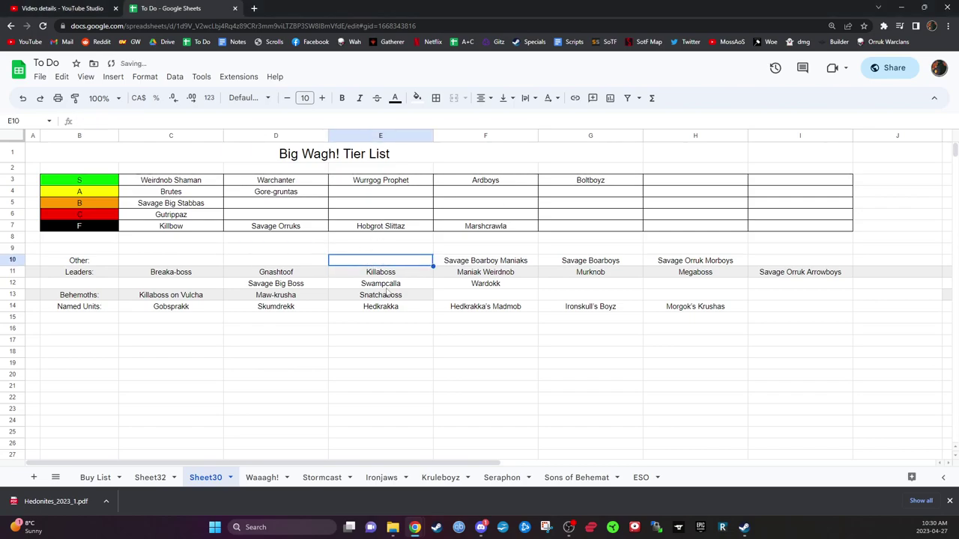
Copy Savage Boarboy Maniaks from the Other list into the fifth F tier slot, cell G7.
left_click(492, 251)
left_click(599, 263)
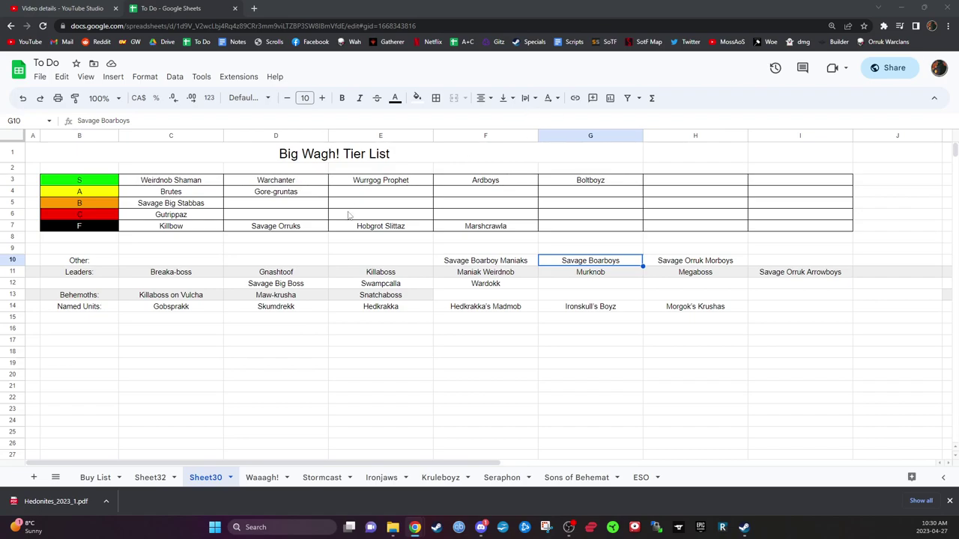
left_click(310, 226)
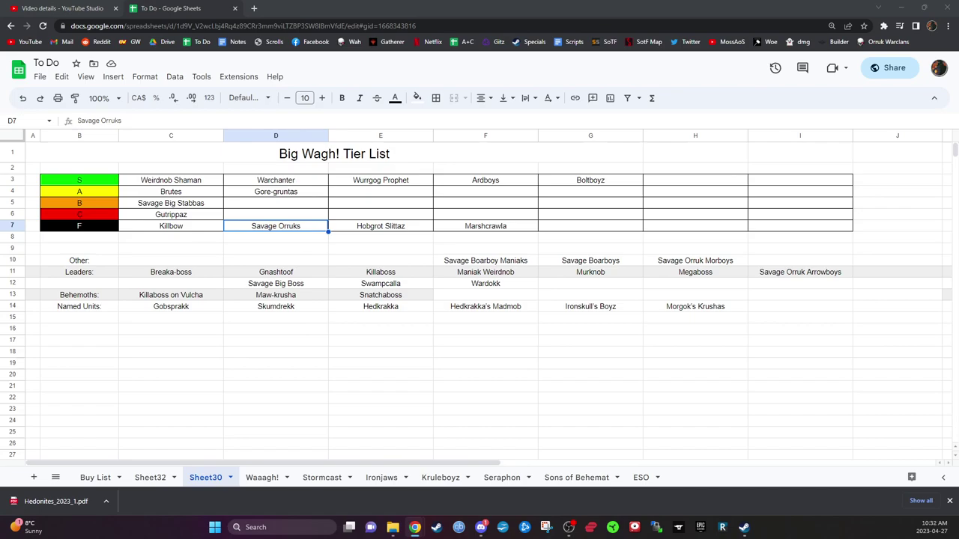
left_click(469, 262)
key("ctrl+c")
left_click(571, 225)
key("ctrl+v")
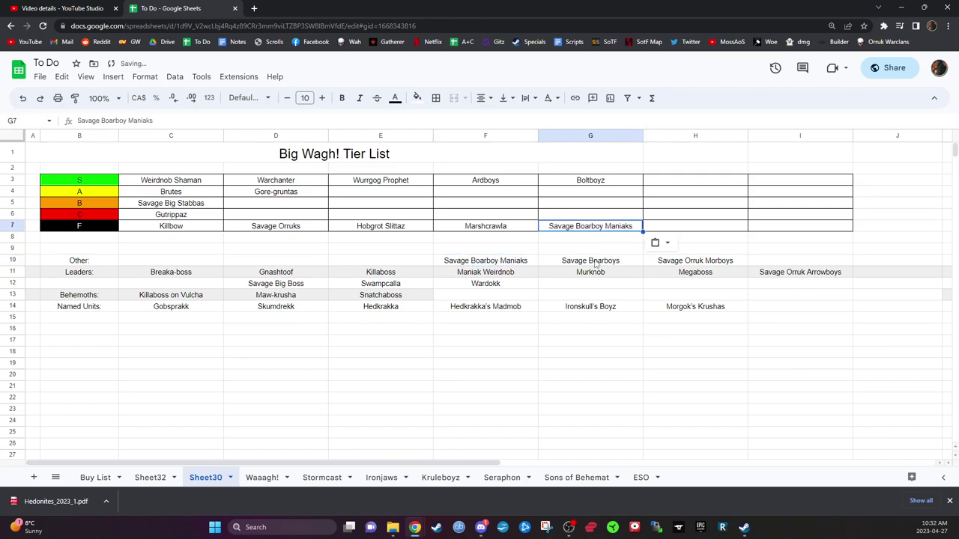
Copy Savage Orruk Morboys from the Other list into the sixth F tier slot, cell H7.
left_click(595, 262)
key("ctrl+shift+c")
key("ctrl+shift+i")
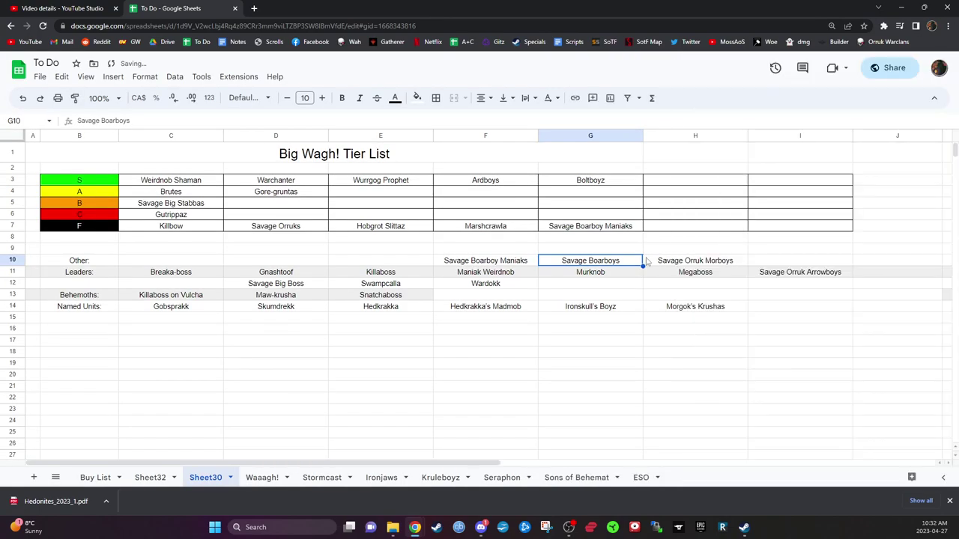
left_click(682, 263)
key("ctrl+c")
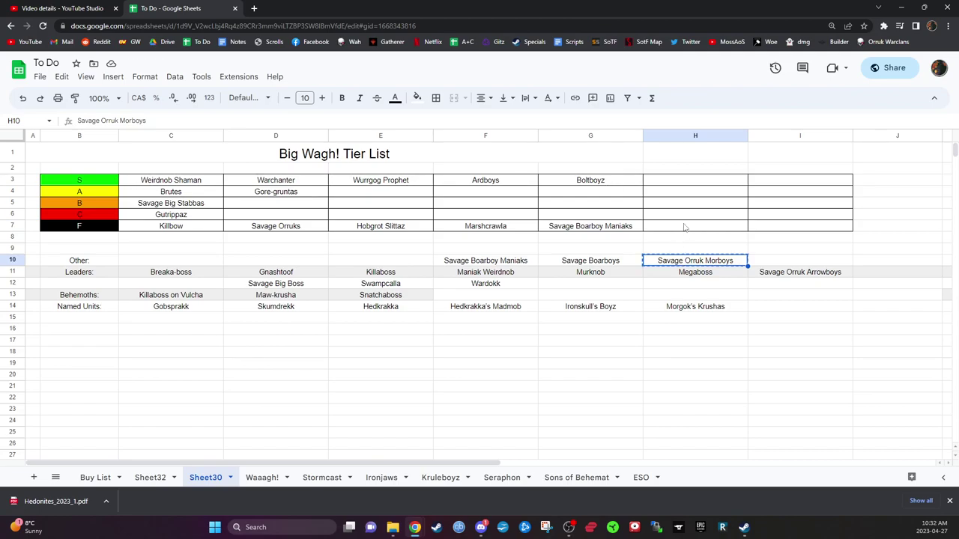
left_click(684, 227)
key("ctrl+v")
Delete Savage Boarboy Maniaks and Savage Boarboys from the Other list, cells F10 and G10.
left_click_drag(519, 261, 573, 259)
key("Delete")
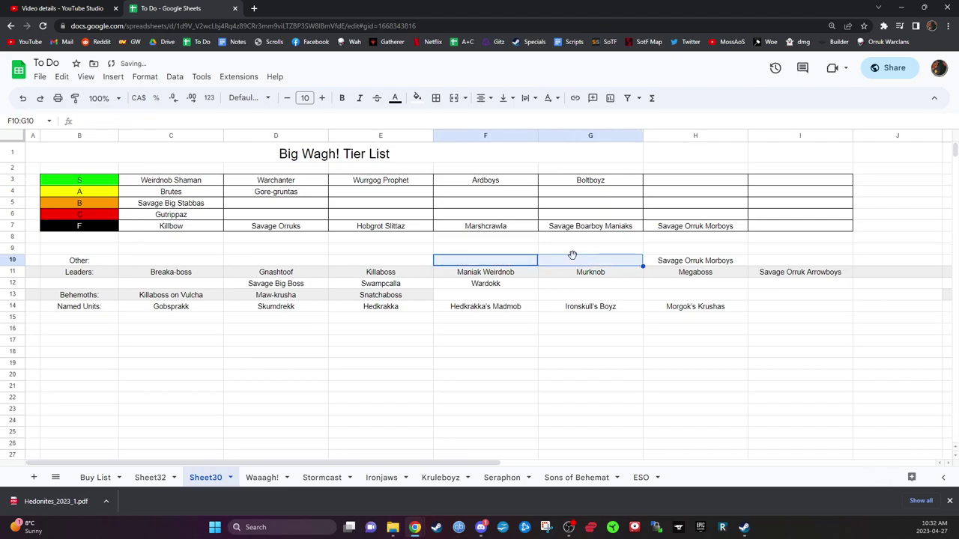
left_click(601, 250)
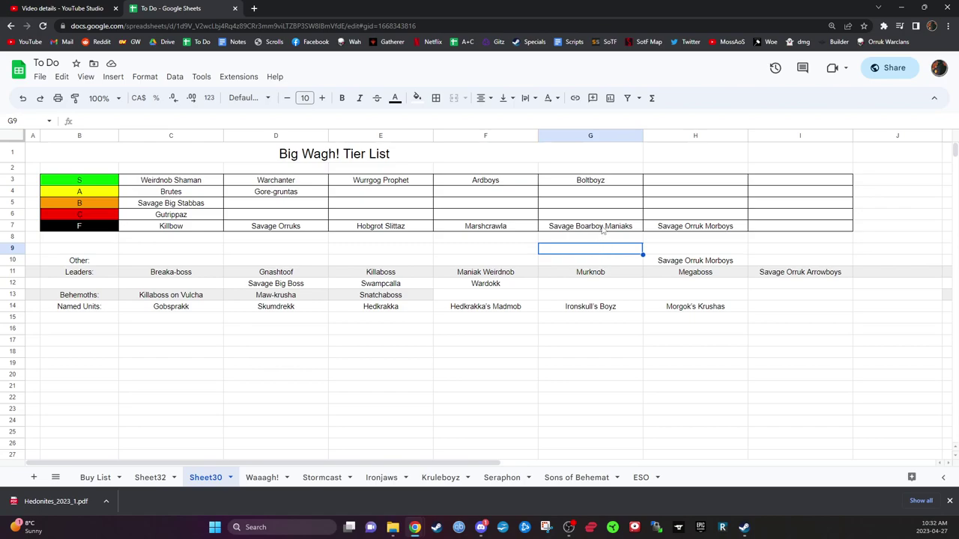
Move Savage Boarboy Maniaks from cell G7 to the second C tier slot, D6, and restore the borders around G7.
left_click(603, 227)
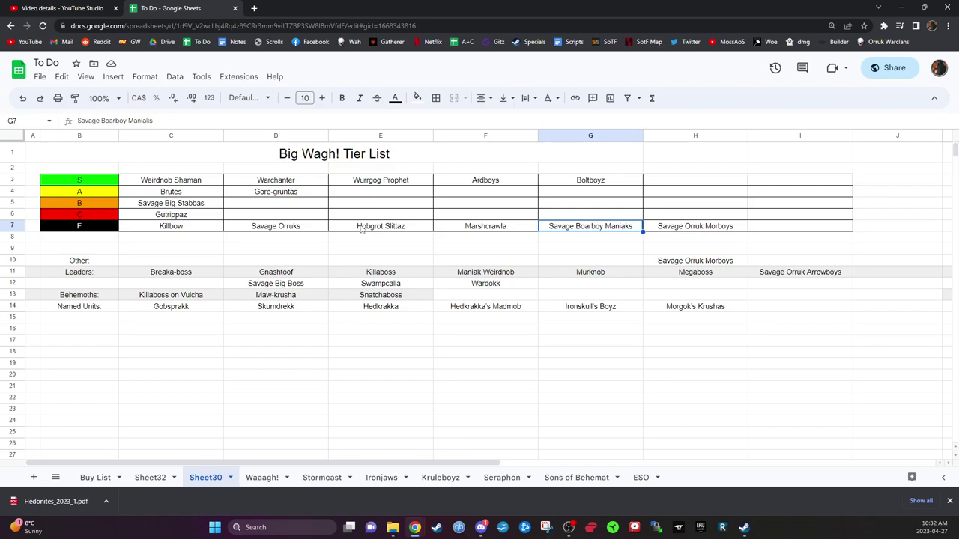
left_click(309, 220)
key("ctrl+v")
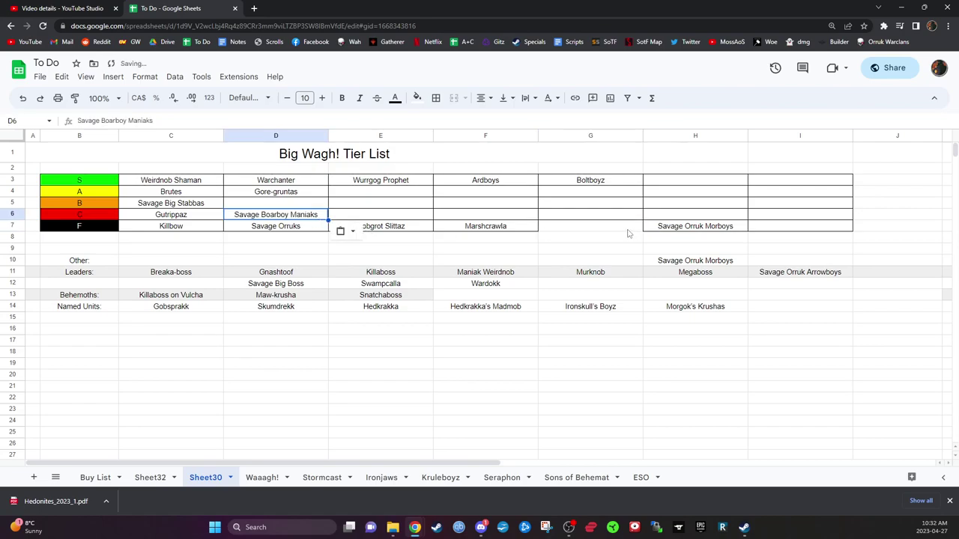
left_click(632, 234)
left_click(436, 98)
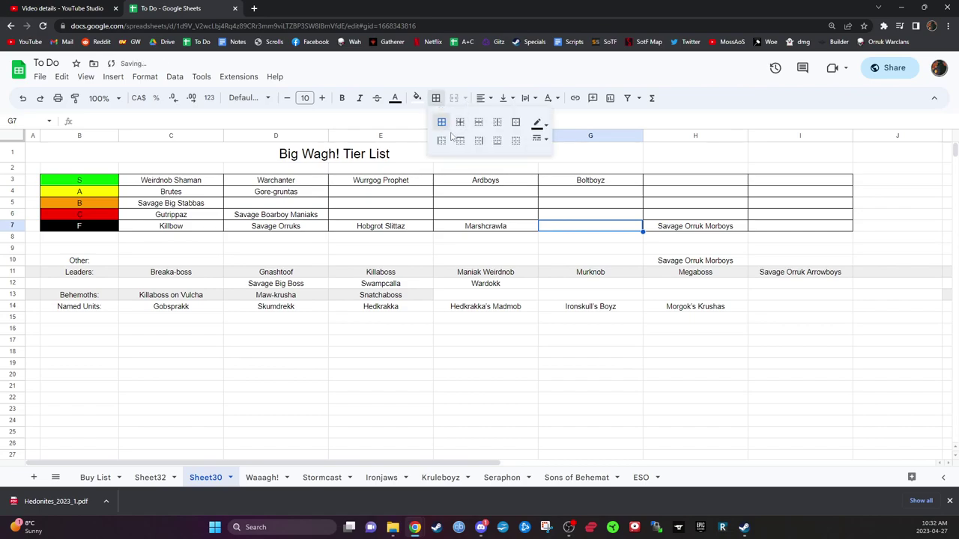
left_click(681, 230)
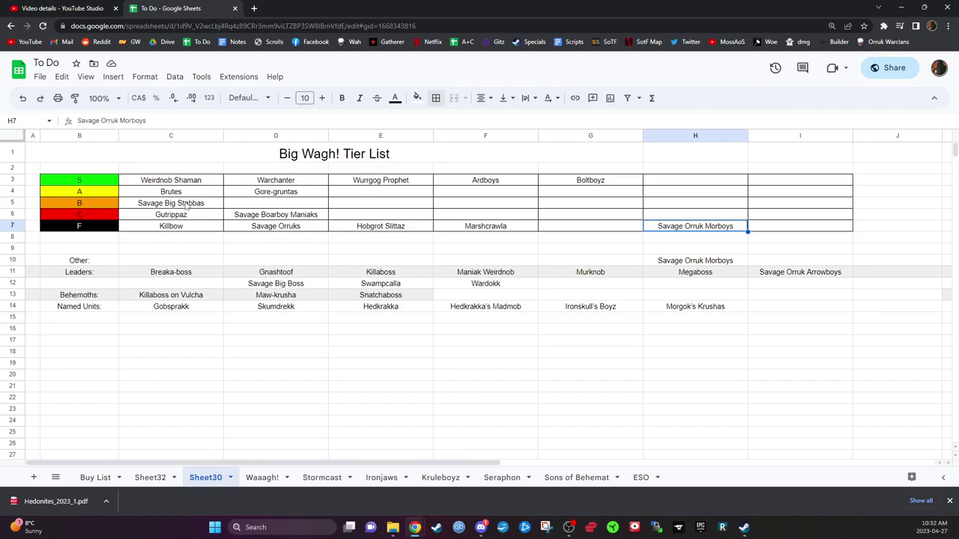
Move Savage Boarboy Maniaks from the C tier back to the fifth F tier slot, cell G7.
left_click(284, 216)
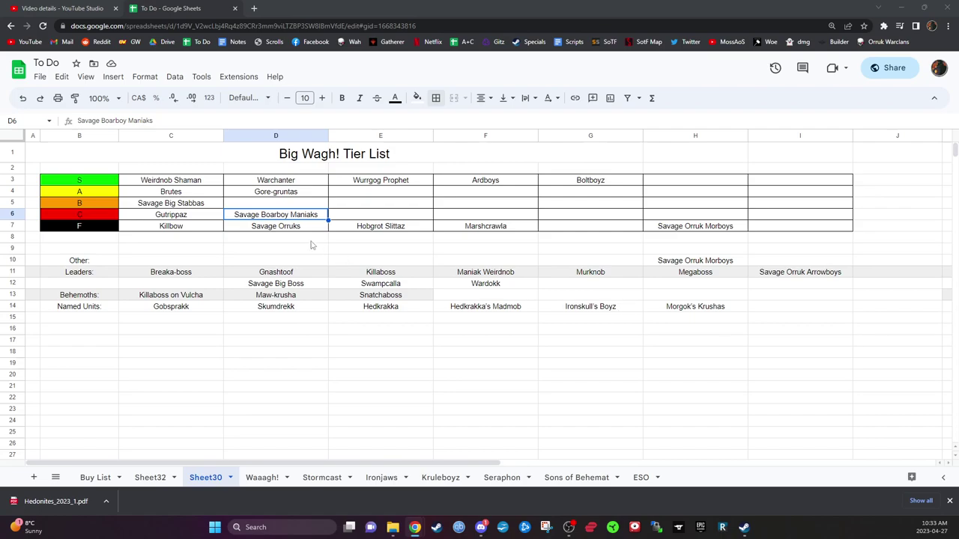
left_click(307, 218)
key("ctrl+c")
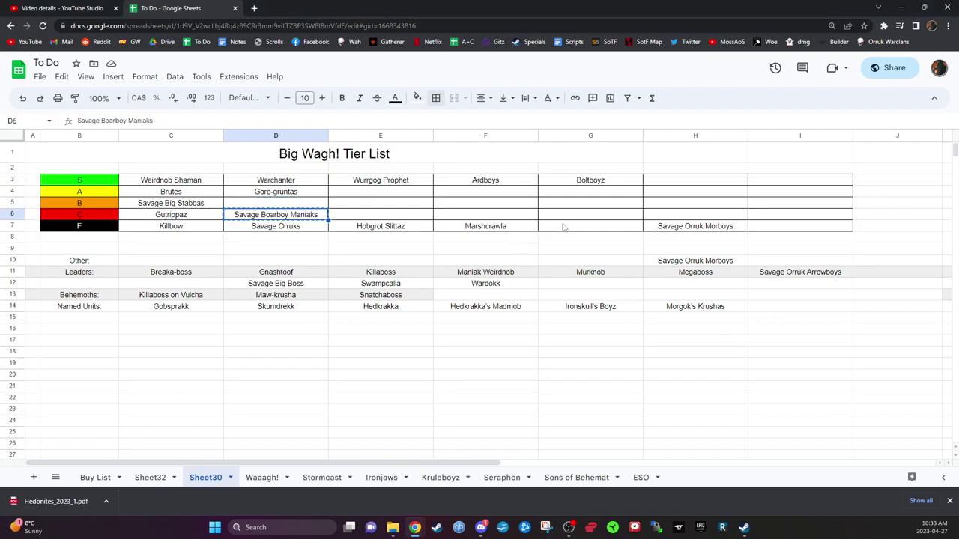
left_click(562, 226)
key("ctrl+v")
left_click(582, 217)
left_click(289, 217)
key("Delete")
left_click(680, 196)
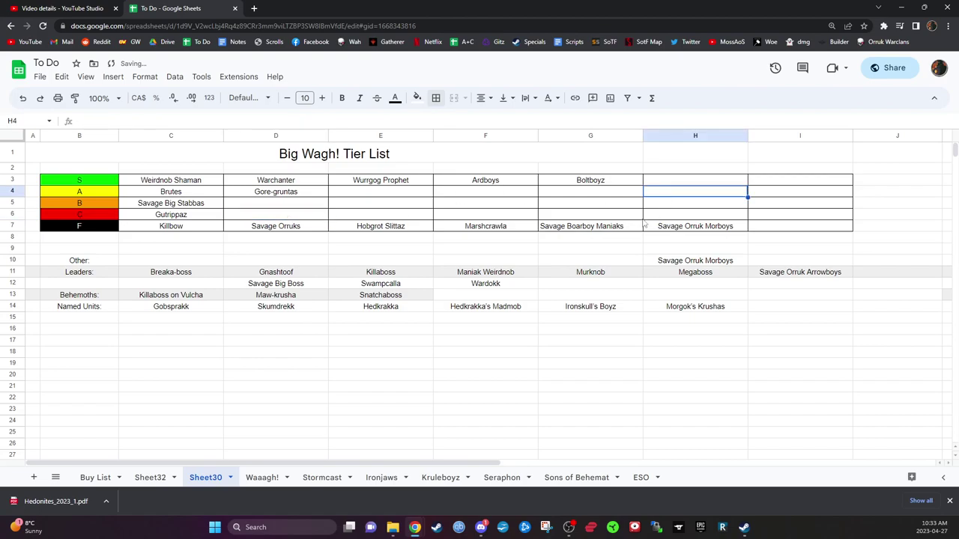
Centre the text horizontally in all cells of the sheet.
key("ctrl+a")
left_click(485, 98)
left_click(501, 118)
left_click(584, 226)
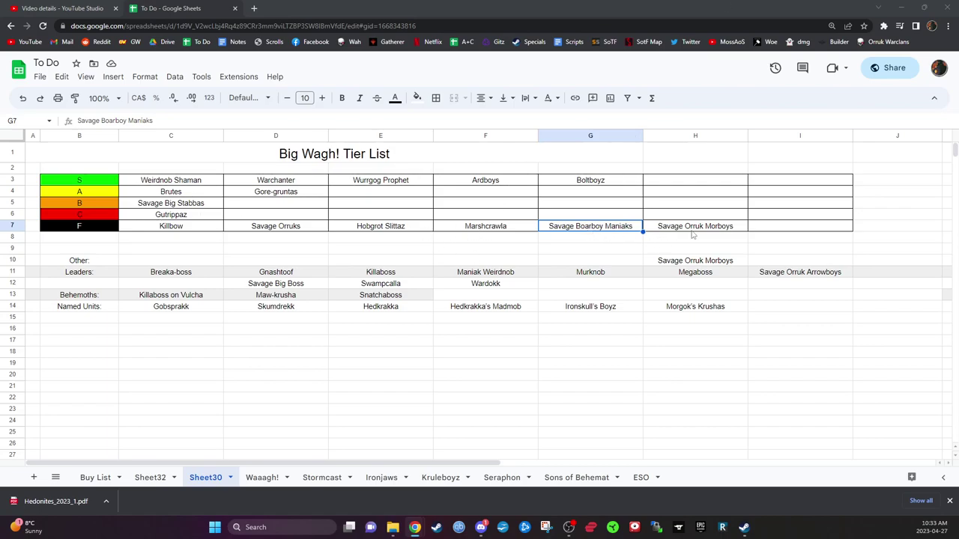
Clear Savage Boarboy Maniaks and Savage Orruk Morboys from the F tier slots G7 and H7.
left_click_drag(710, 231, 596, 231)
left_click(596, 231)
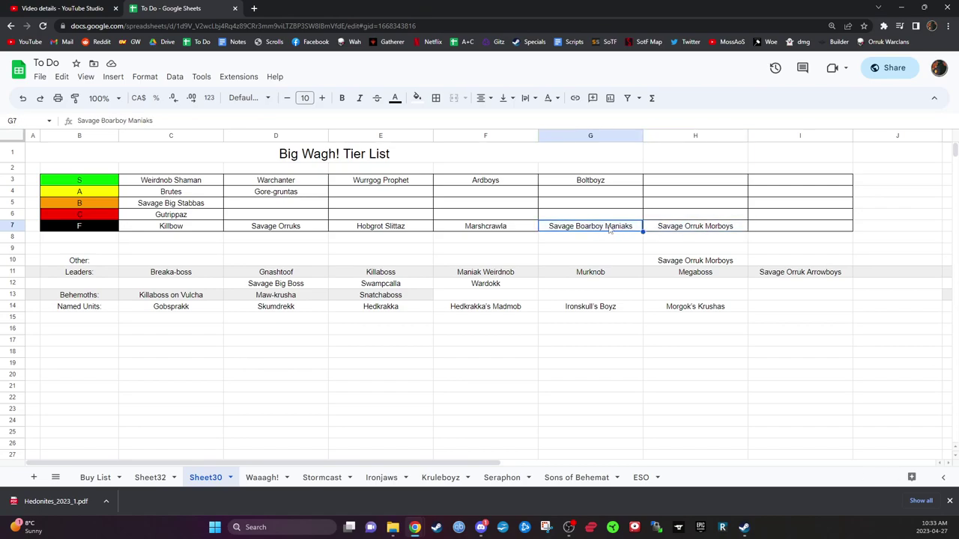
left_click(671, 230)
key("Left")
key("Left")
key("Left")
key("Left")
left_click_drag(687, 233, 622, 232)
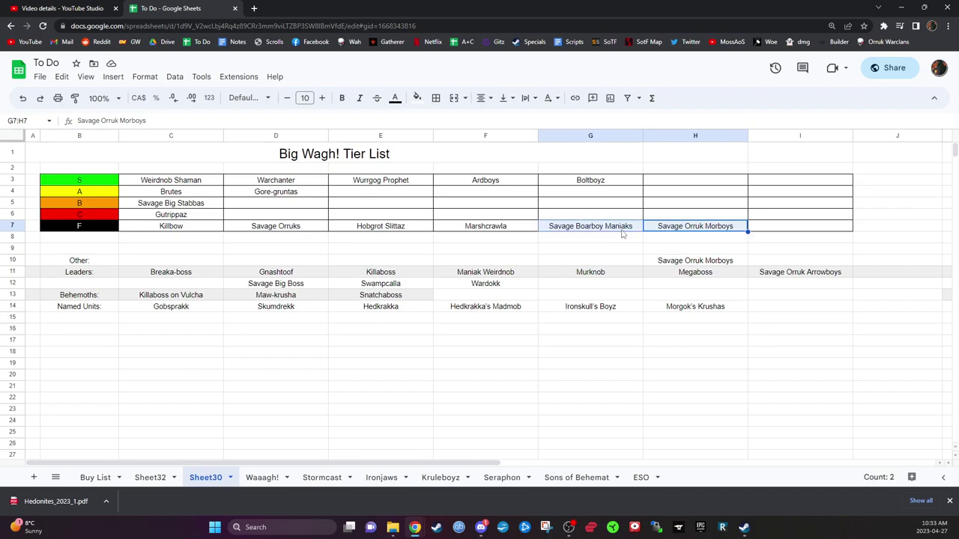
key("Delete")
Append ** to the Savage Orruks entry in the F tier so it reads "Savage Orruks **".
left_click(309, 224)
left_click(230, 120)
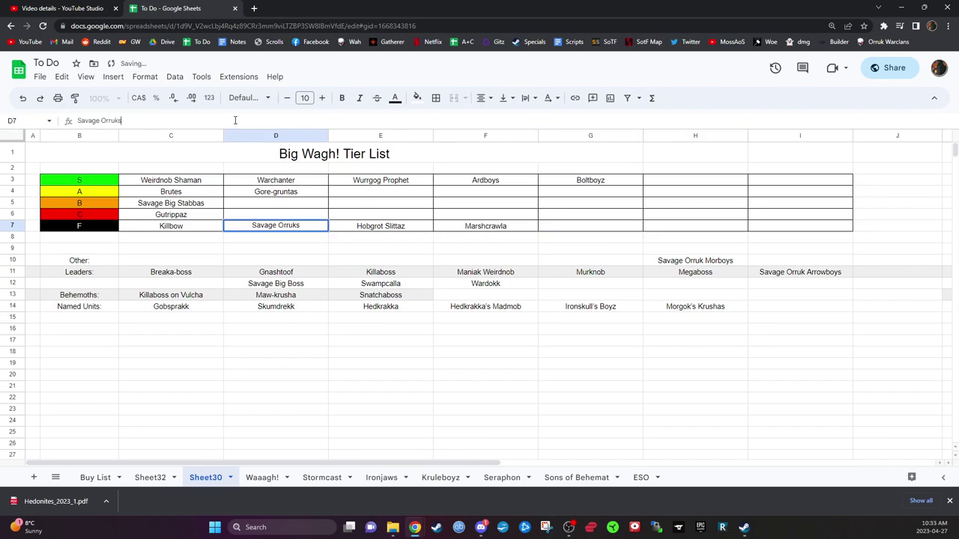
type("**")
left_click(615, 248)
left_click(297, 231)
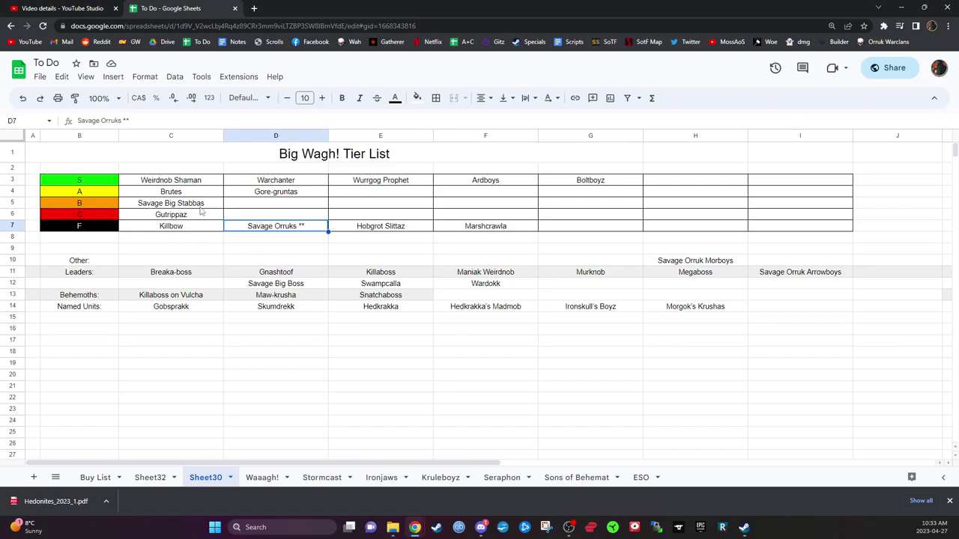
Clear Savage Orruk Morboys from cell H10 and delete the whole "Other:" row from the unit list.
left_click(199, 205)
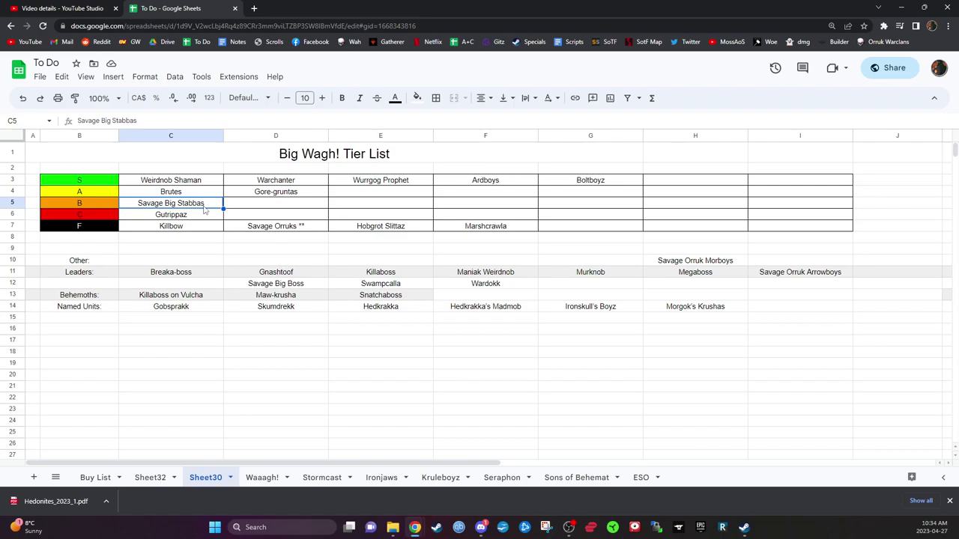
left_click(718, 262)
key("Delete")
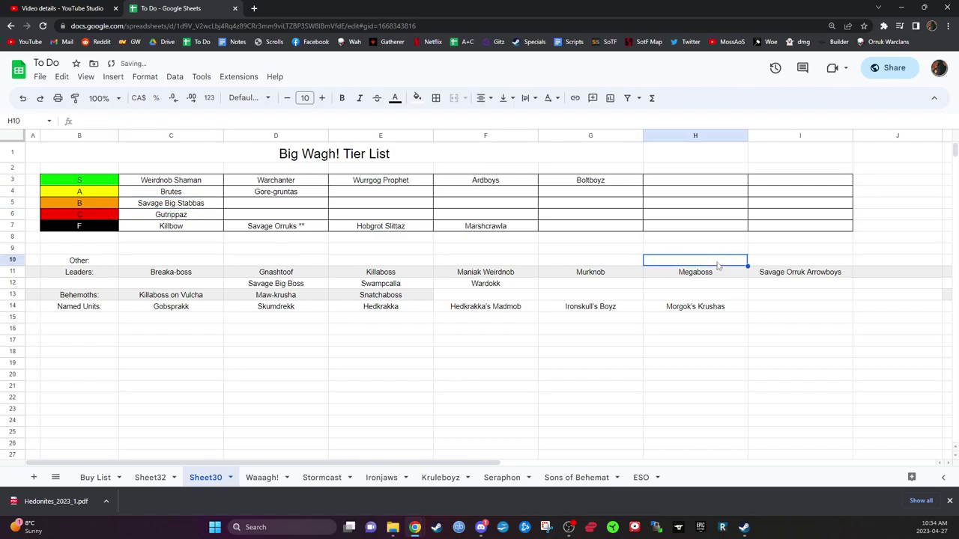
right_click(81, 266)
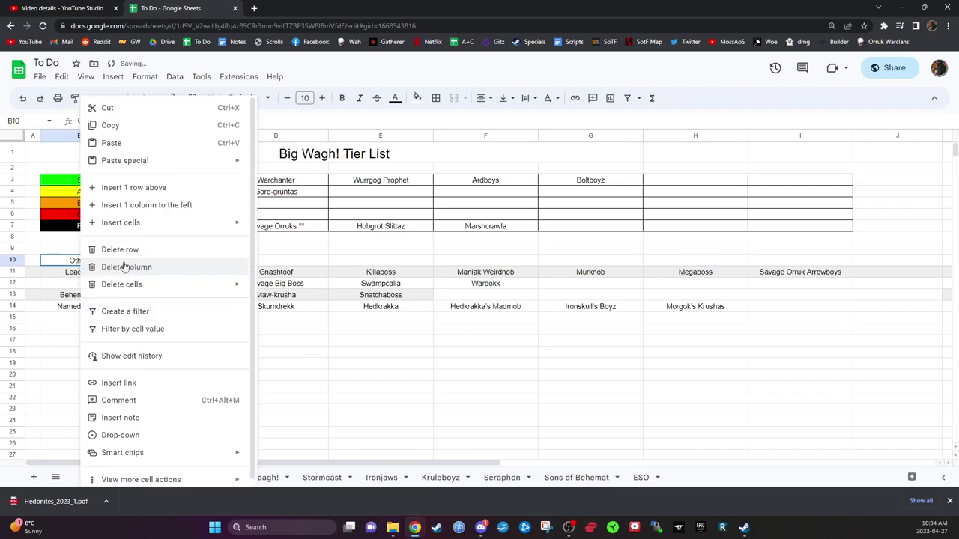
left_click(149, 249)
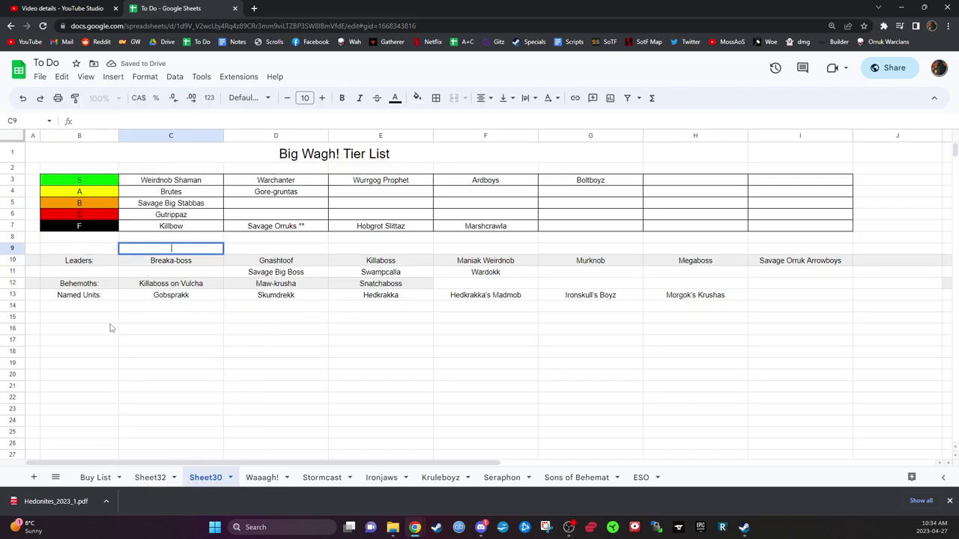
key("Up")
key("Up")
key("Right")
Move Breaka-boss from the Leaders row to the third A tier slot, cell E4.
left_click(187, 262)
key("ctrl+c")
left_click(362, 195)
key("ctrl+v")
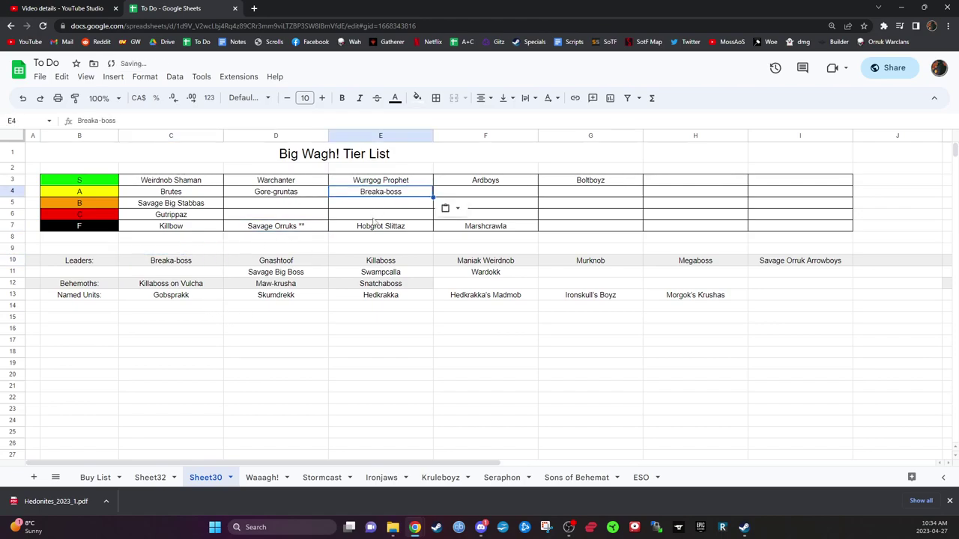
left_click(191, 262)
key("Delete")
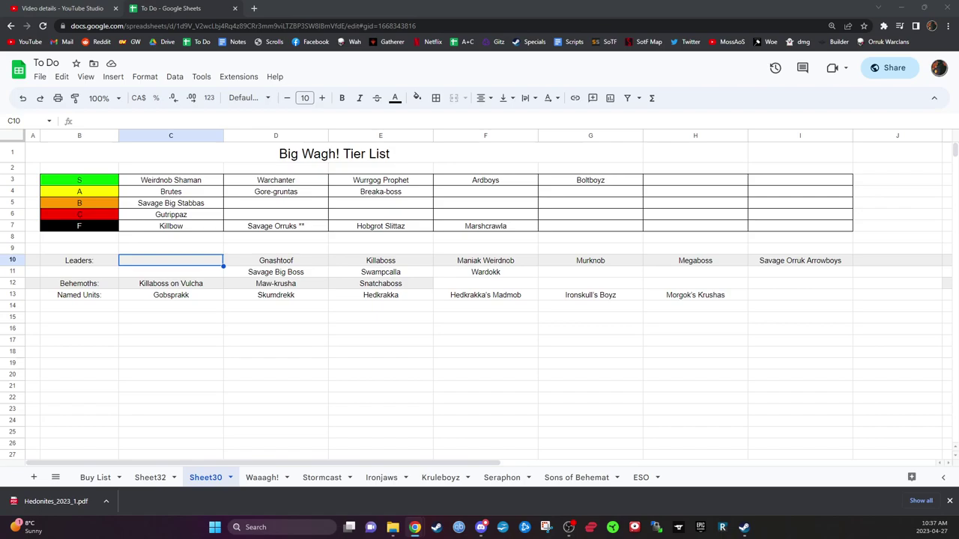
Move Gnashtoof from the Leaders row to the fourth A tier slot, cell F4.
left_click(302, 260)
key("ctrl+c")
left_click(501, 192)
key("ctrl+v")
left_click(472, 249)
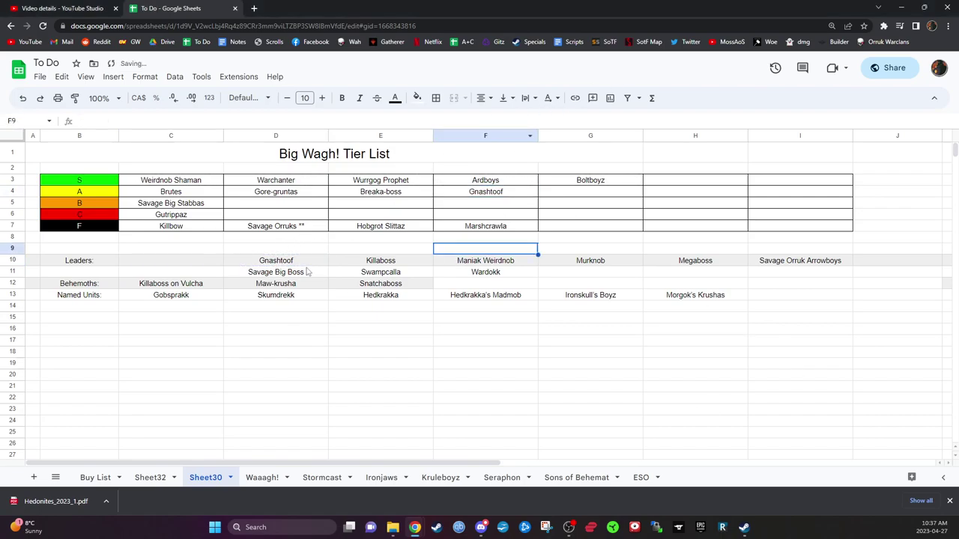
left_click(311, 260)
key("Delete")
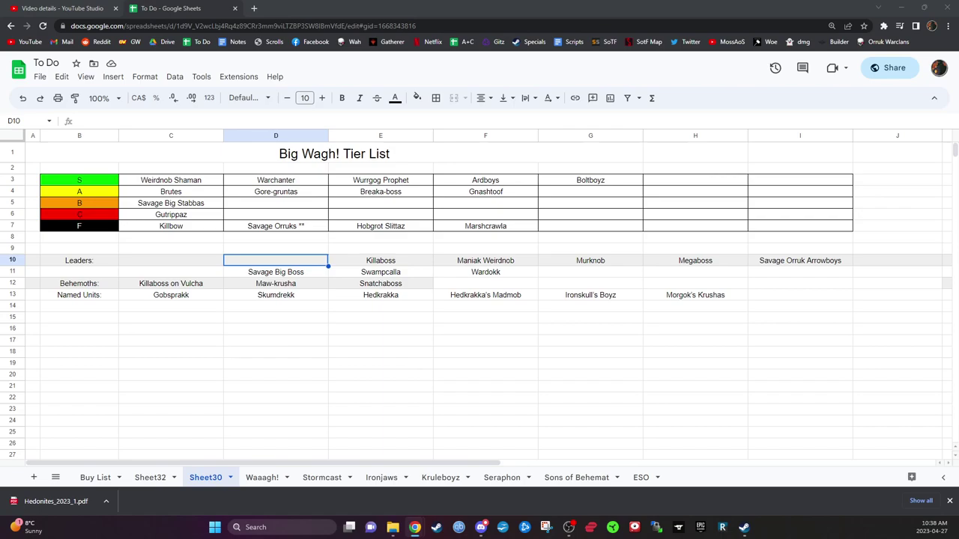
Move Killaboss from the Leaders row to the second C tier slot, cell D6.
left_click(380, 264)
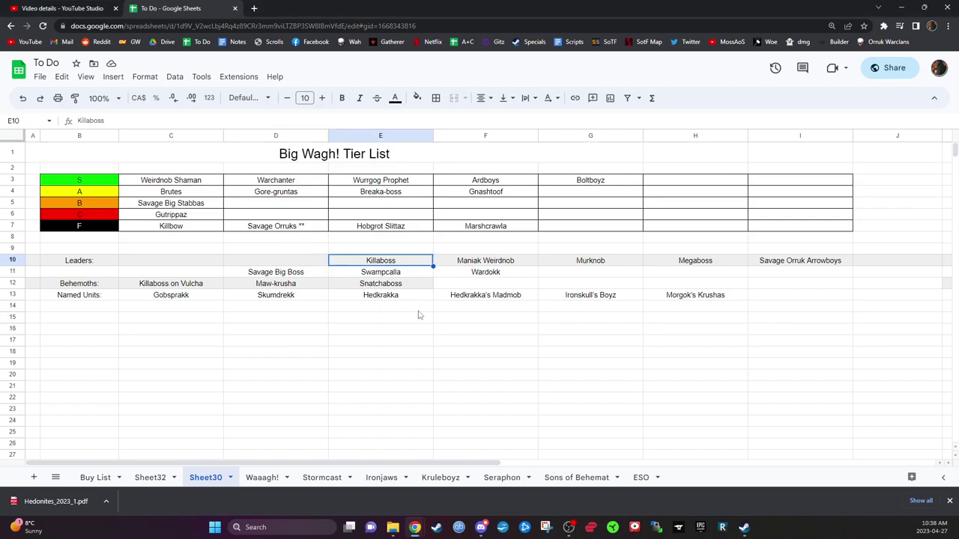
key("ctrl+c")
left_click(260, 215)
key("ctrl+v")
left_click(405, 264)
key("Delete")
Try moving Killaboss from the C tier up to the second B tier slot, cell D5, and undo the move.
left_click(277, 216)
key("ctrl+c")
left_click(286, 206)
key("ctrl+v")
left_click(281, 220)
key("Delete")
left_click(276, 204)
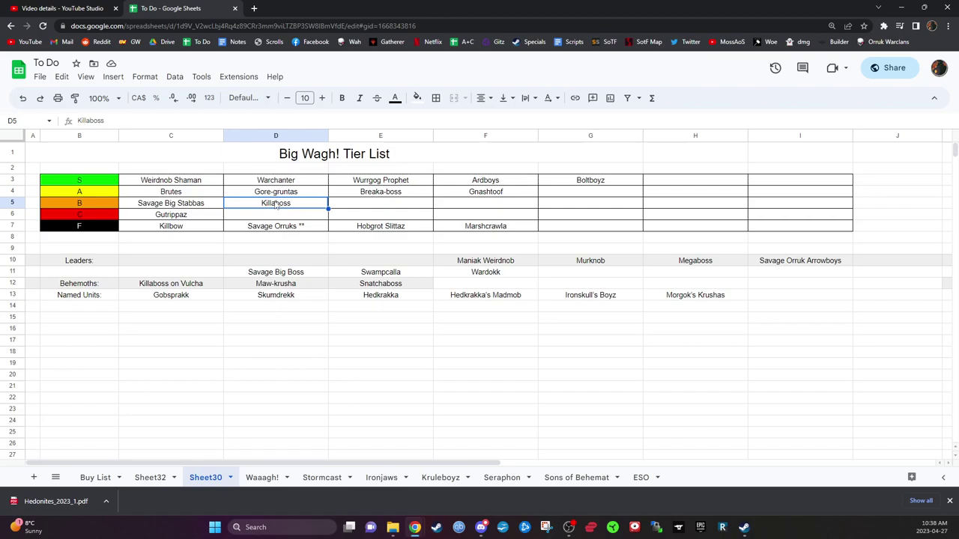
key("ctrl+z")
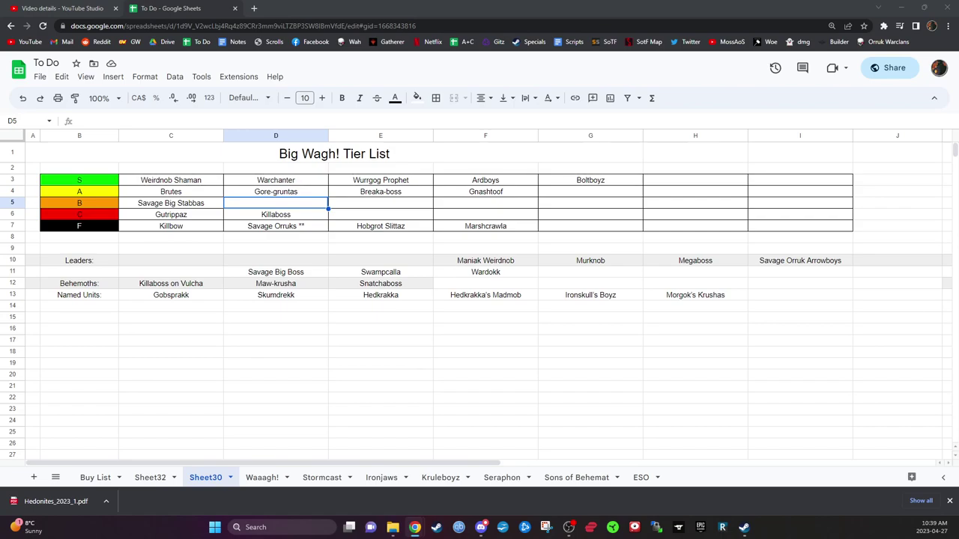
left_click(284, 217)
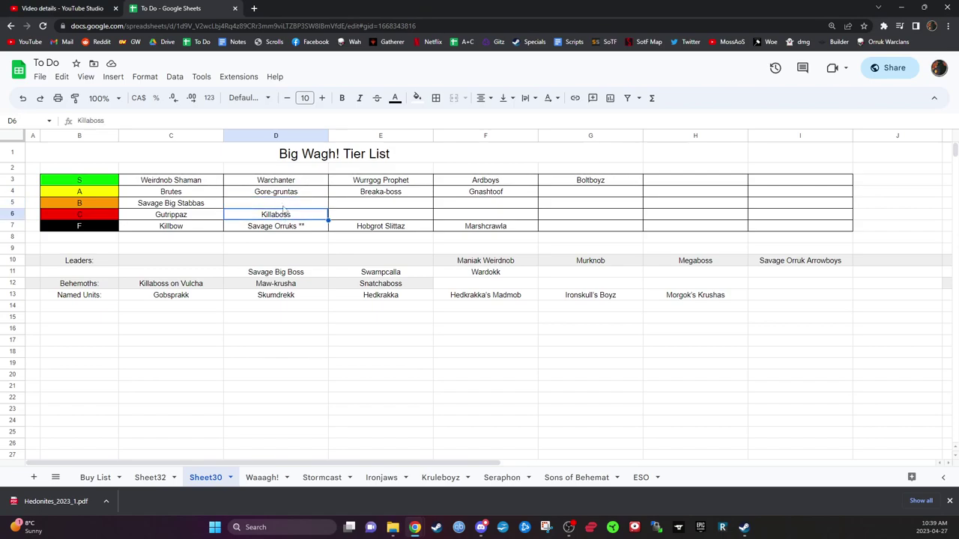
Add "Rogue Idol" to the Behemoths row of the unit list, in cell F12.
left_click(502, 262)
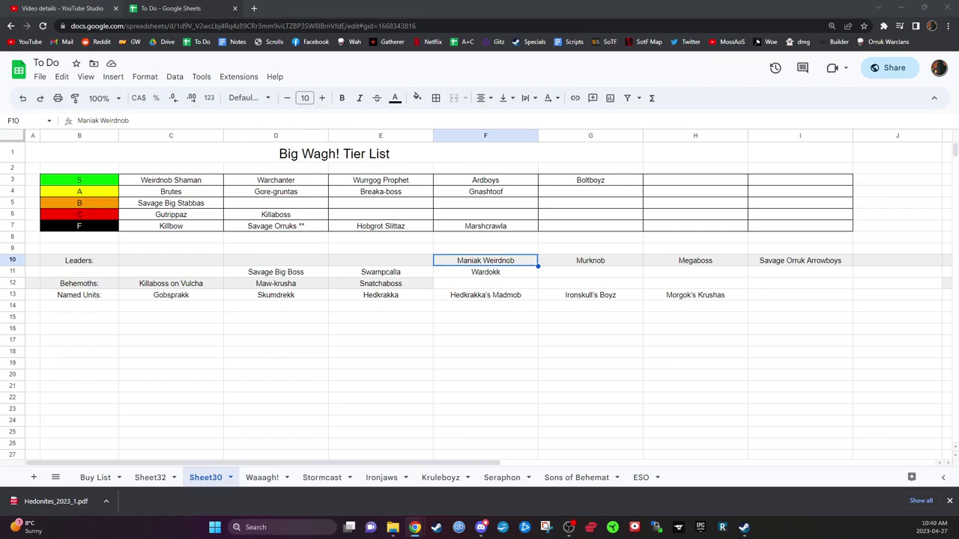
left_click(484, 258)
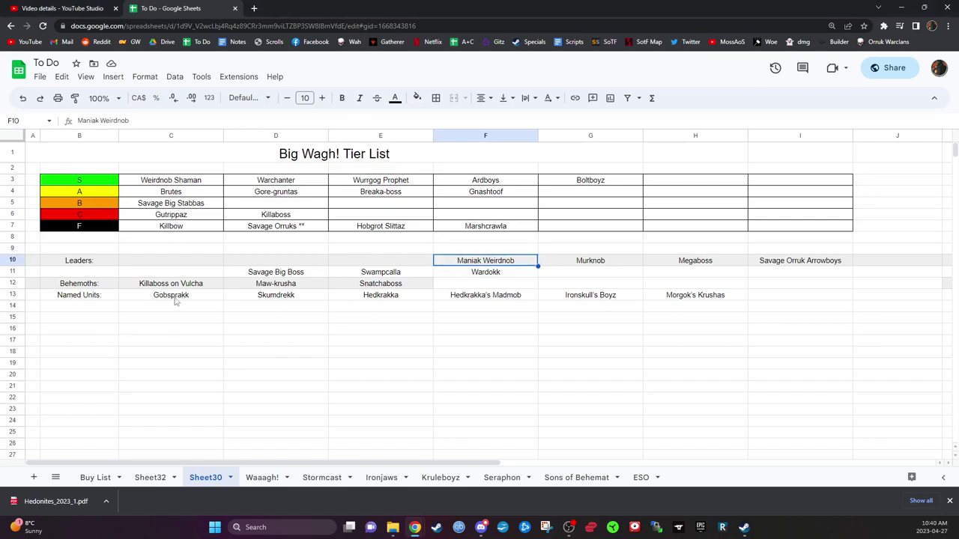
left_click(498, 286)
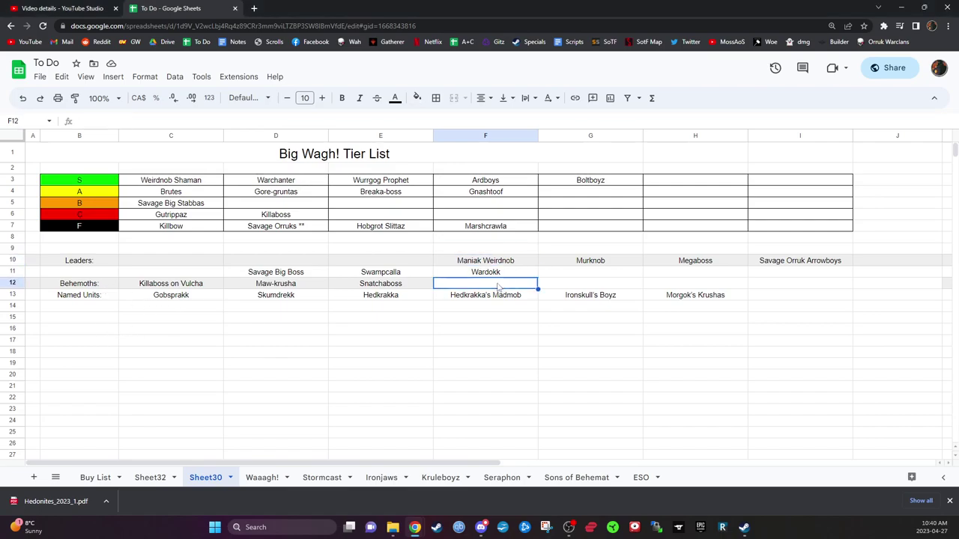
type("Rogue Idol")
key("Return")
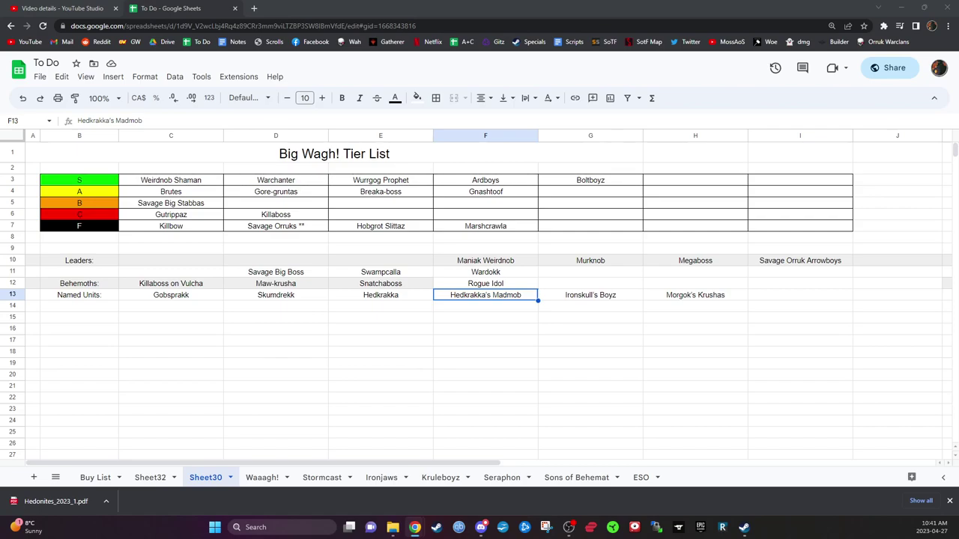
Move Rogue Idol from the Behemoths row to the second B tier slot, cell D5.
left_click(508, 283)
key("ctrl+c")
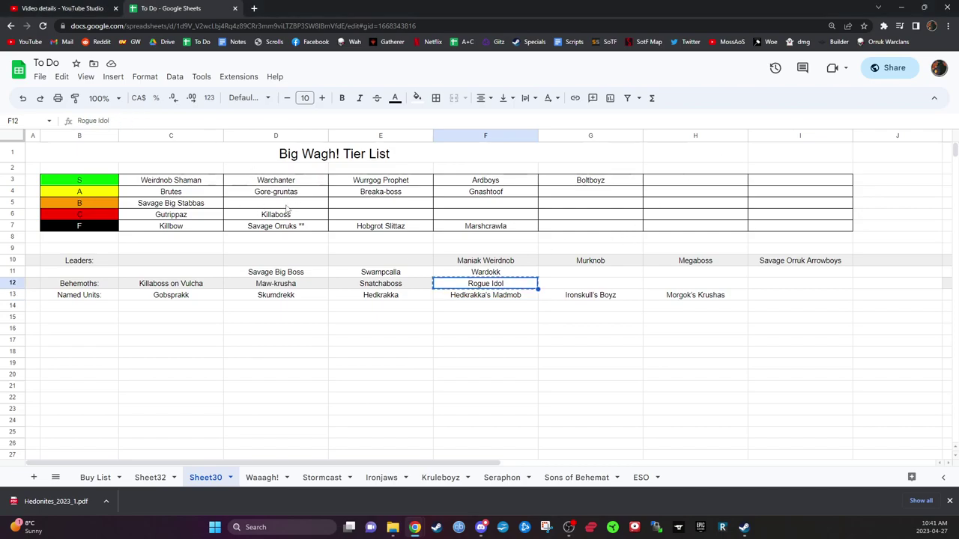
left_click(285, 210)
key("ctrl+v")
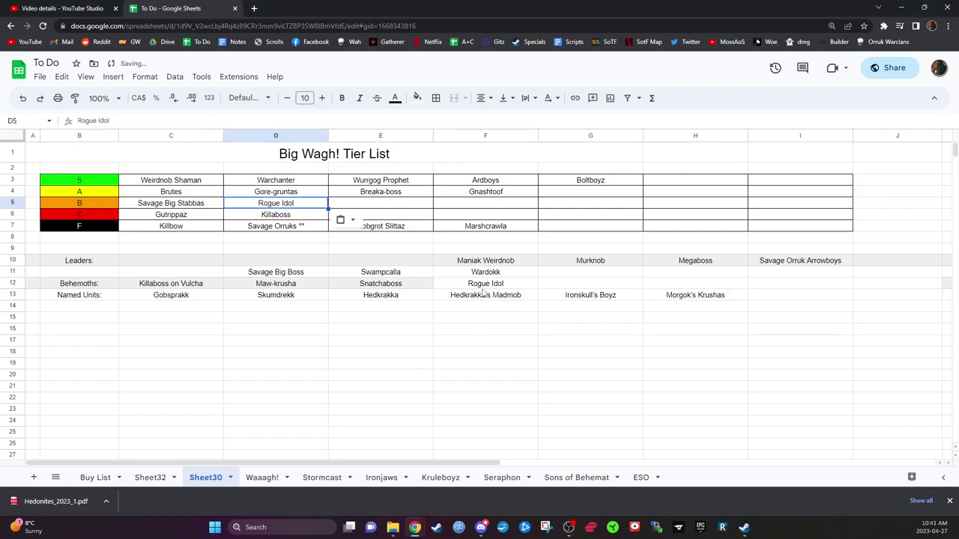
left_click(480, 289)
key("Delete")
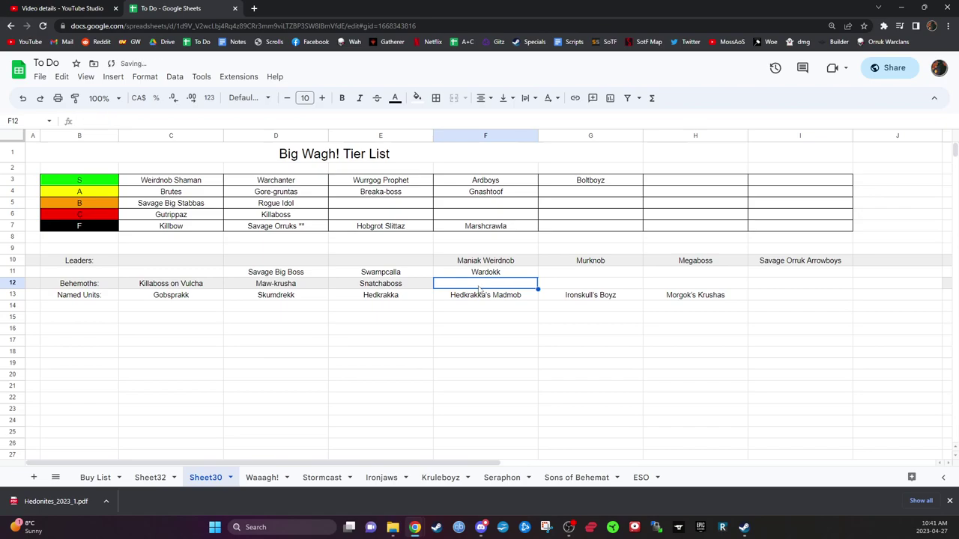
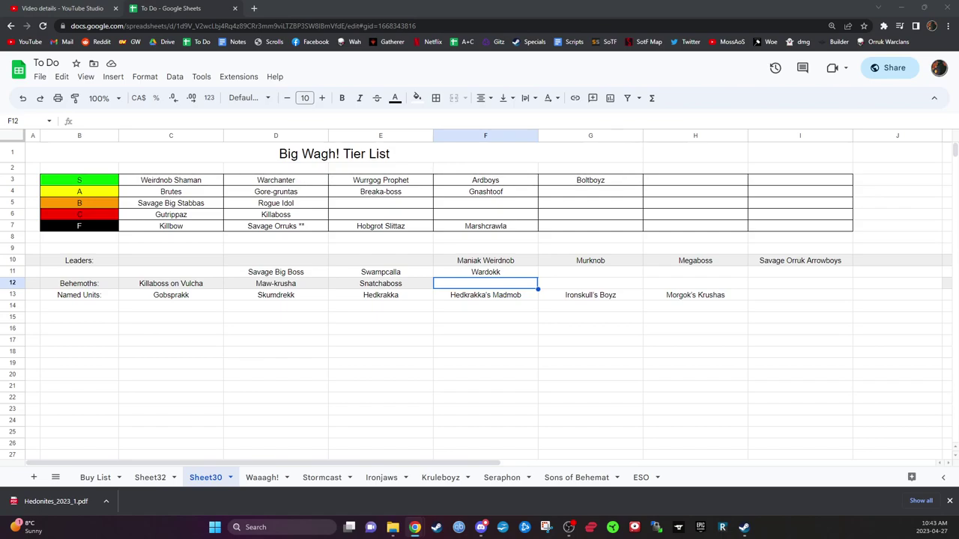
Move Maniak Weirdnob from the Leaders row to the third B tier slot, cell E5.
left_click(484, 261)
key("ctrl+c")
left_click(380, 203)
key("ctrl+v")
left_click(591, 317)
left_click(515, 262)
key("Delete")
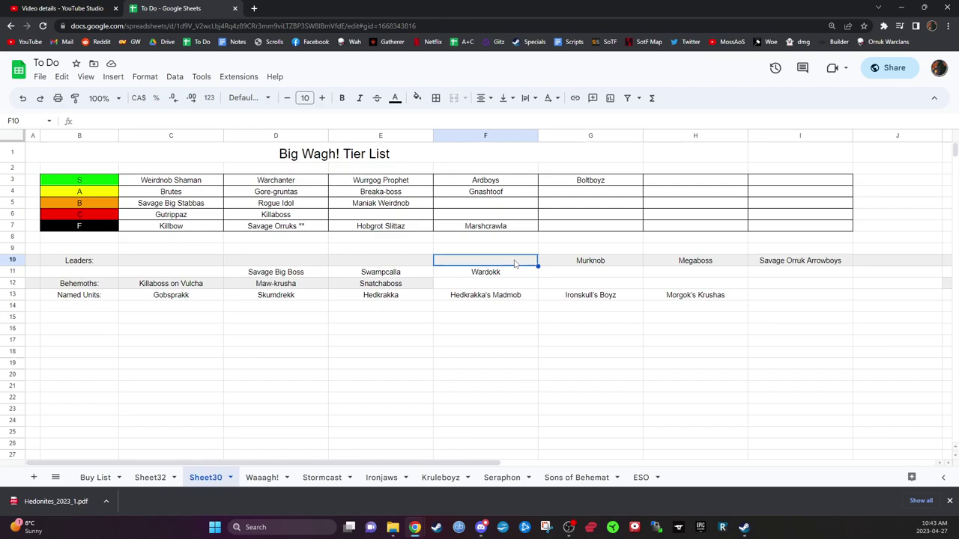
Move Murknob from the Leaders row to the fourth B tier slot, cell F5.
left_click(588, 254)
key("ctrl+c")
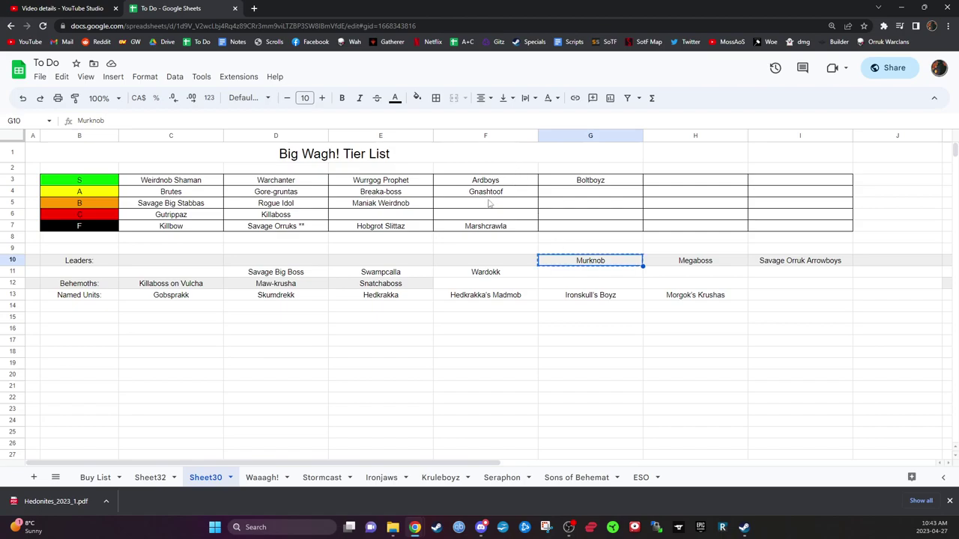
left_click(489, 202)
key("ctrl+v")
left_click(604, 266)
key("Delete")
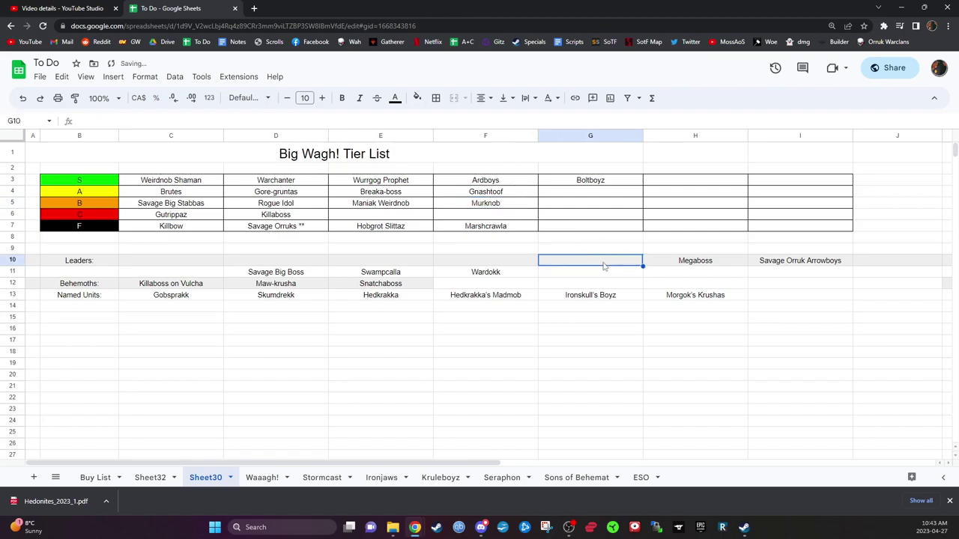
Move Megaboss and Savage Orruk Arrowboys from cells H10:I10 to the start of the Leaders row, C10:D10.
left_click_drag(651, 263, 787, 263)
key("ctrl+c")
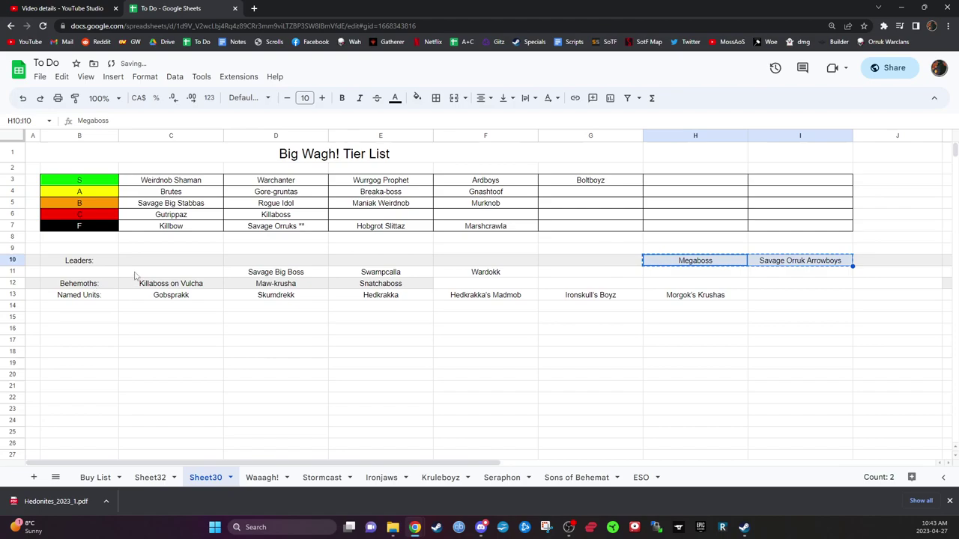
left_click(168, 262)
key("ctrl+v")
left_click(380, 374)
Remove the borders and the grey fill from the emptied Leaders cells E10 to J10.
left_click_drag(382, 261, 898, 263)
left_click(483, 98)
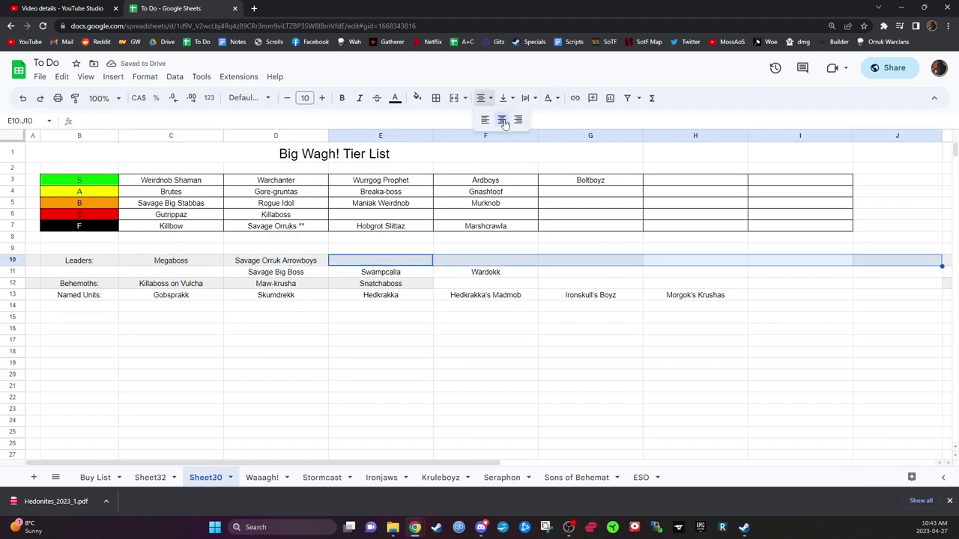
left_click(436, 98)
left_click(516, 146)
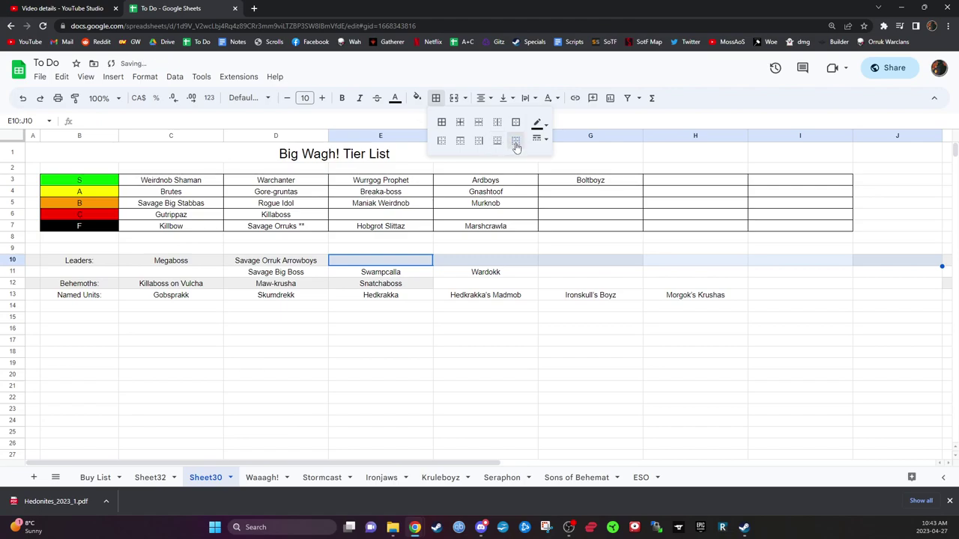
left_click(417, 98)
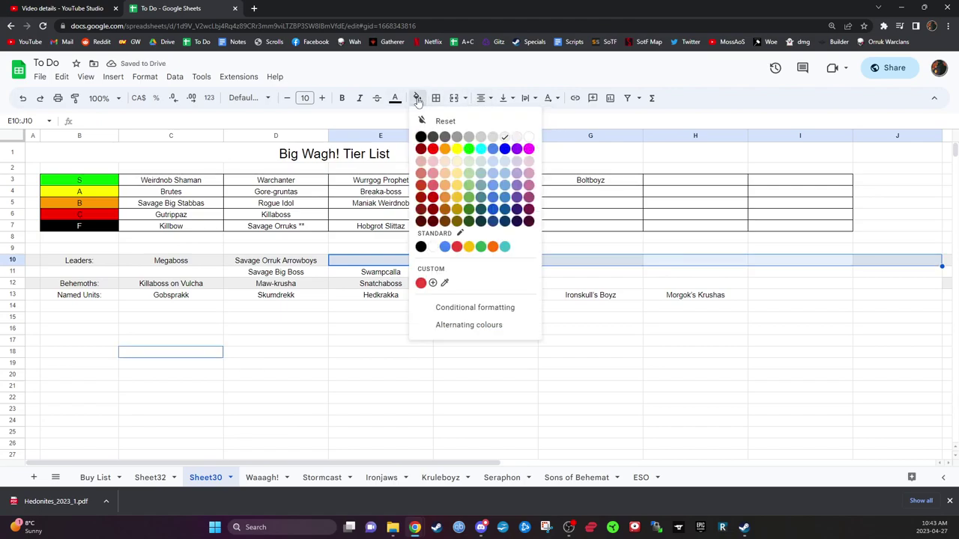
left_click(499, 357)
left_click(498, 378)
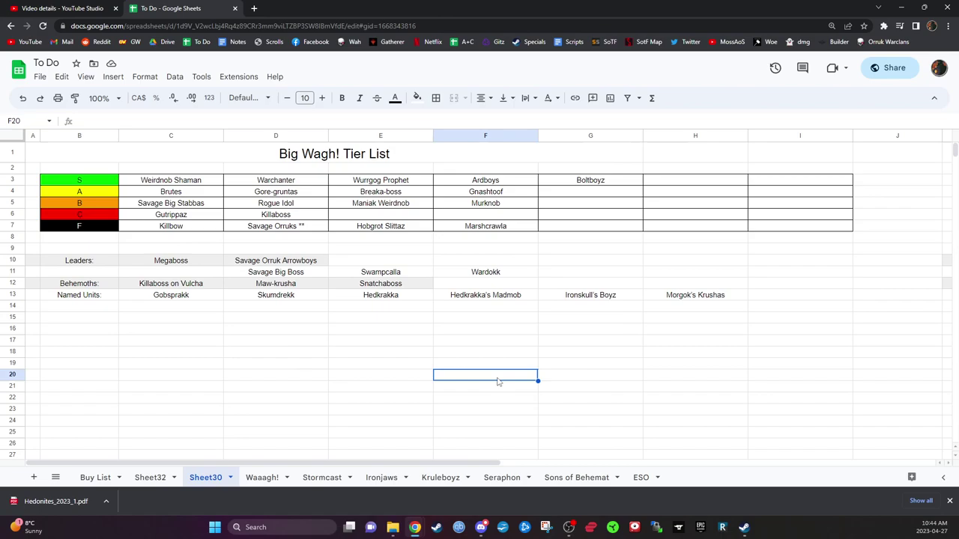
Move Megaboss from the Leaders row to the fifth A tier slot, cell G4.
left_click(196, 261)
key("ctrl+c")
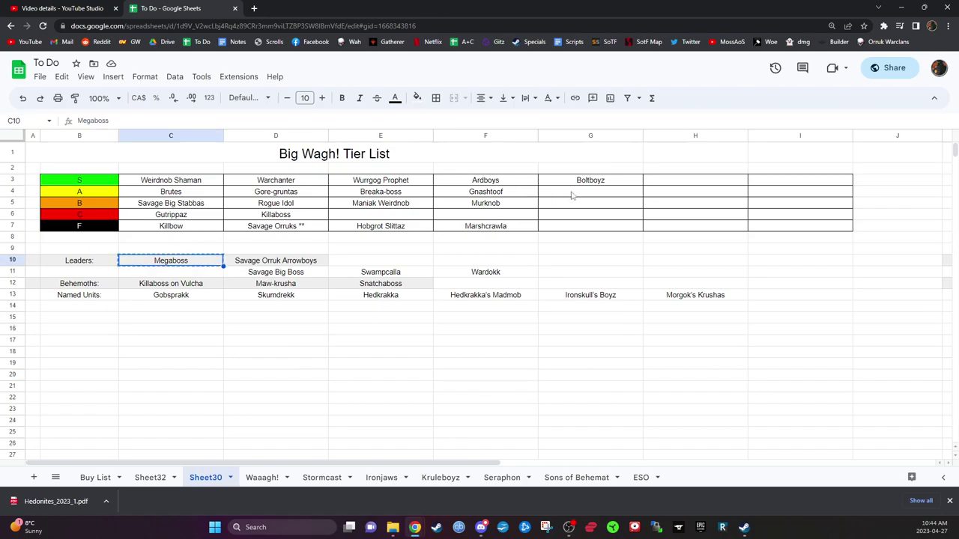
left_click(581, 192)
key("ctrl+v")
left_click(201, 262)
Shift Savage Orruk Arrowboys to C10, and Savage Big Boss, Swampcalla and Wardokk to C11:E11.
left_click(261, 262)
left_click_drag(264, 267, 169, 264)
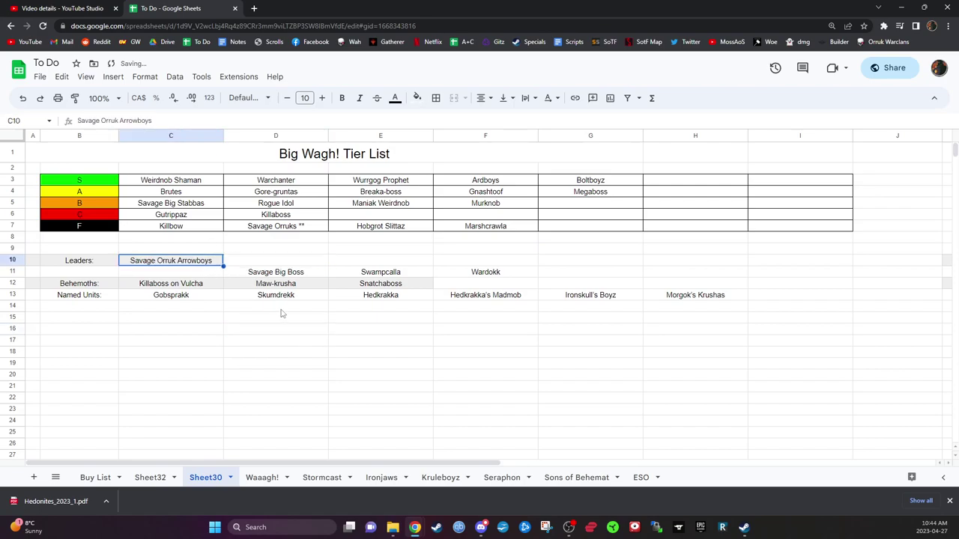
left_click_drag(292, 274, 483, 277)
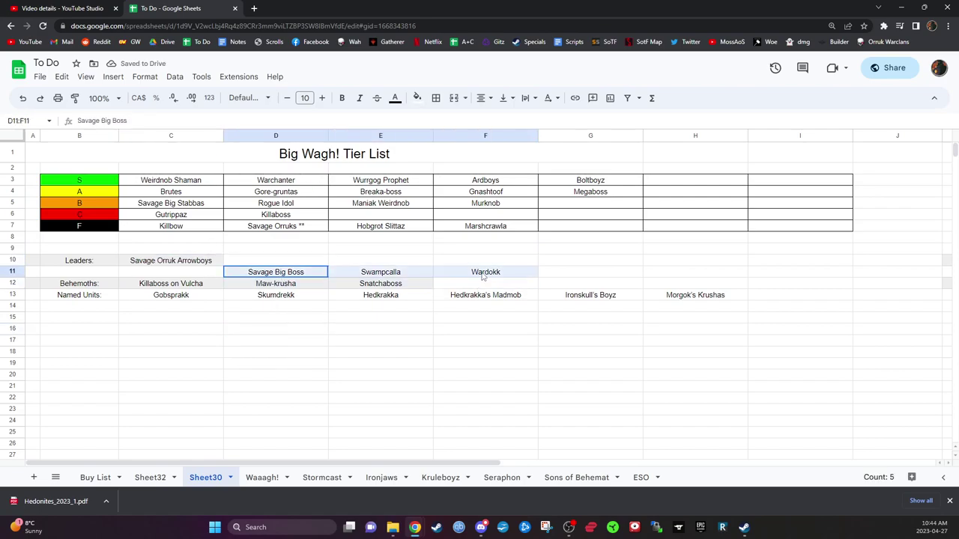
left_click_drag(275, 266, 202, 272)
left_click(274, 343)
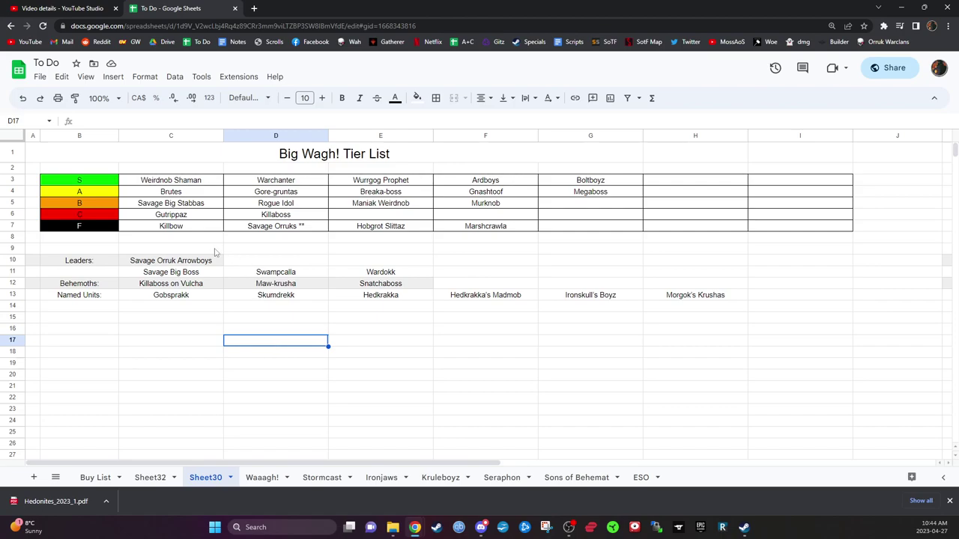
Clear Savage Orruk Arrowboys from cell C10 in the Leaders row.
left_click(192, 263)
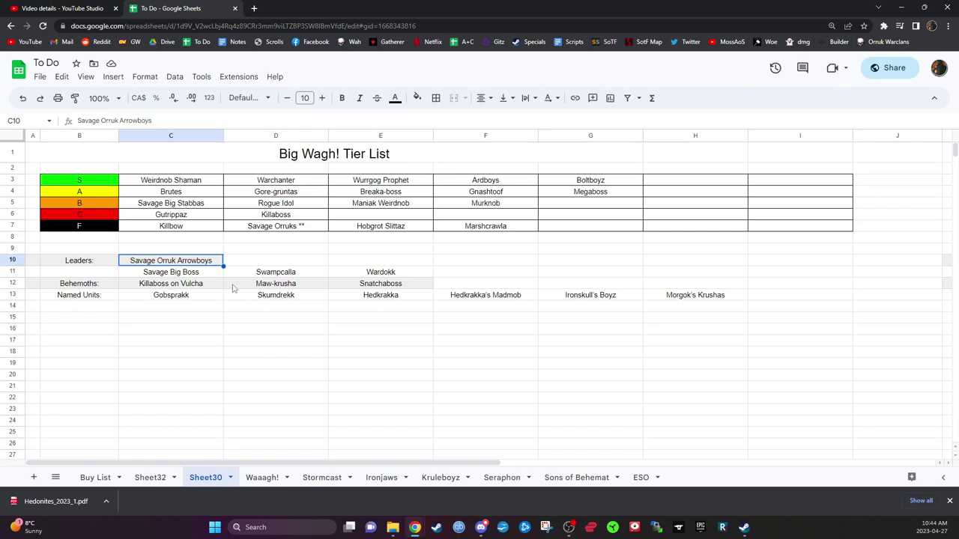
key("Delete")
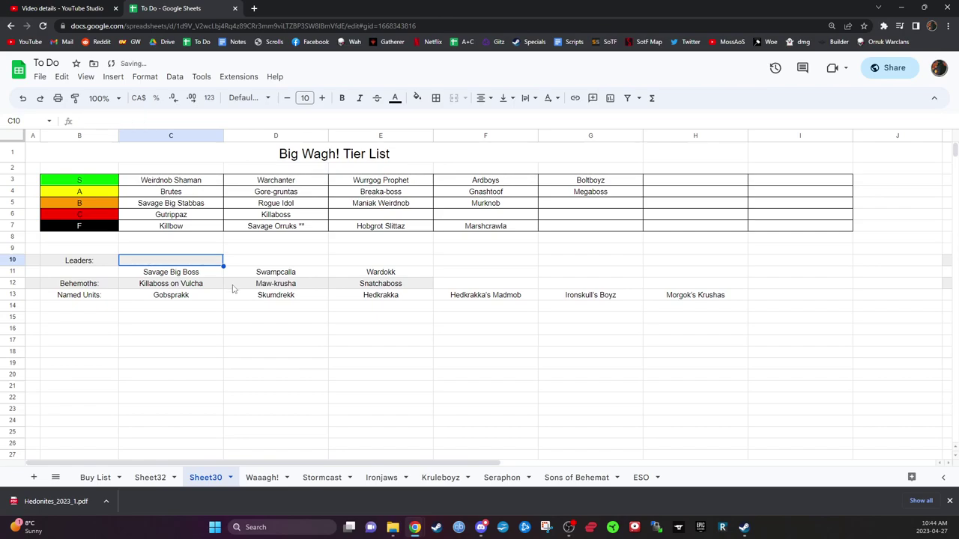
right_click(90, 263)
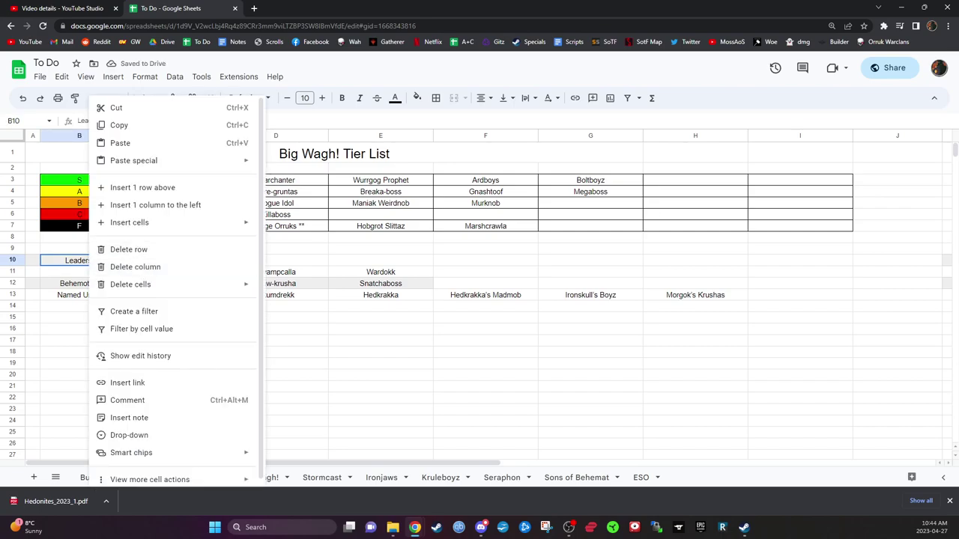
key("alt+Tab")
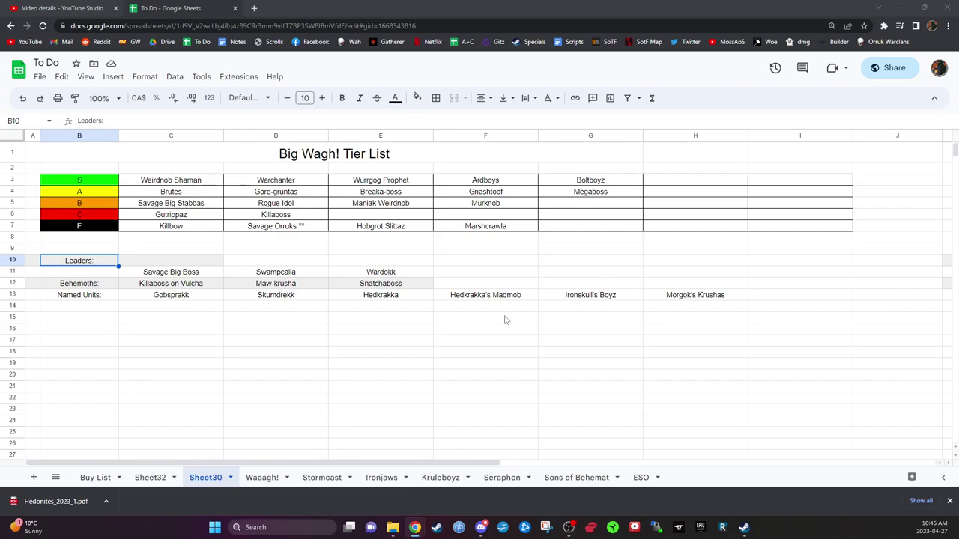
right_click(66, 265)
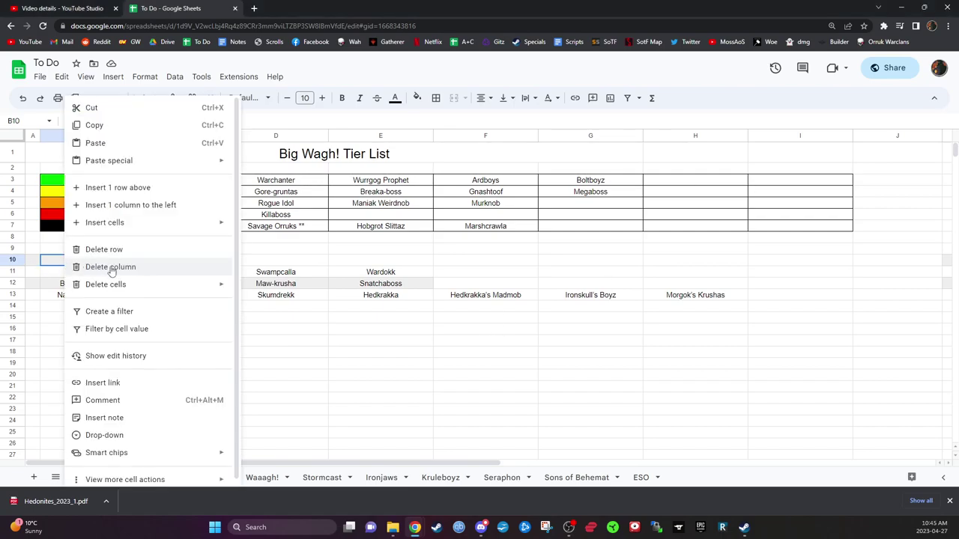
left_click(110, 268)
left_click(302, 359)
right_click(124, 261)
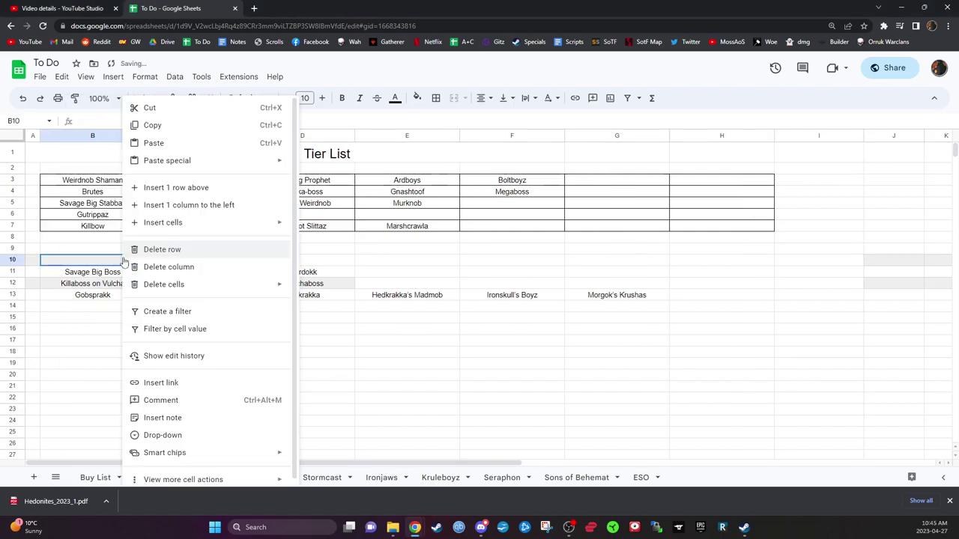
left_click(360, 327)
key("ctrl+z")
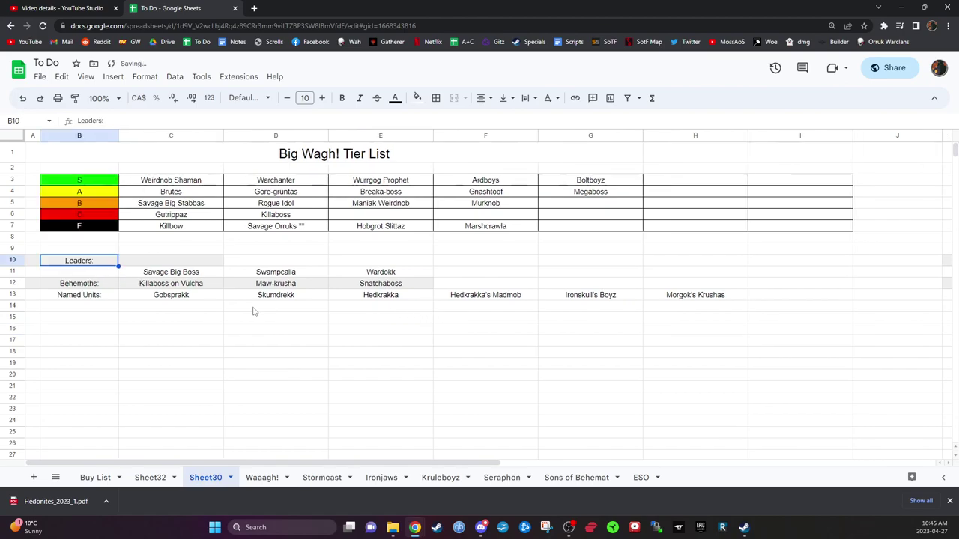
Delete the emptied Leaders row, row 10.
right_click(96, 266)
left_click(100, 253)
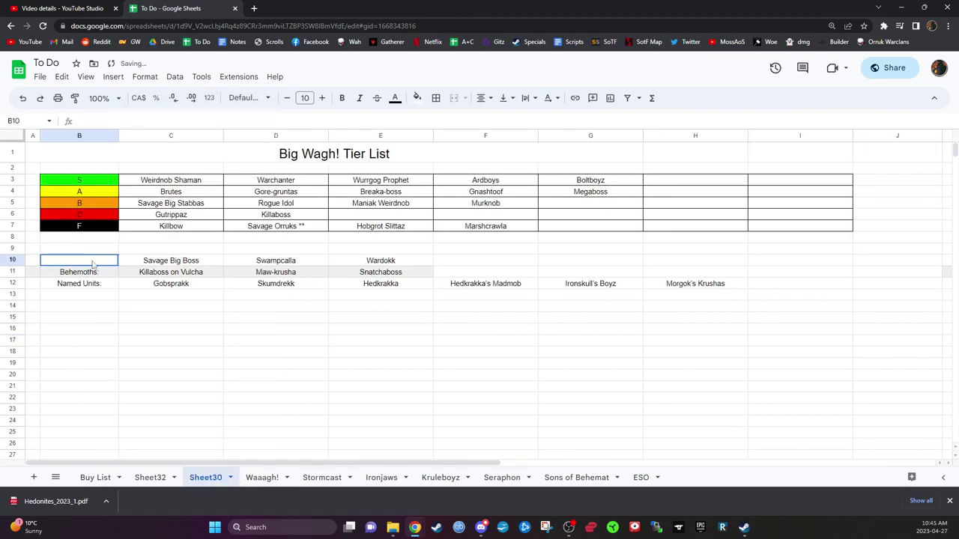
Move Savage Big Boss from C10 to the third C tier slot, cell E6.
left_click(186, 268)
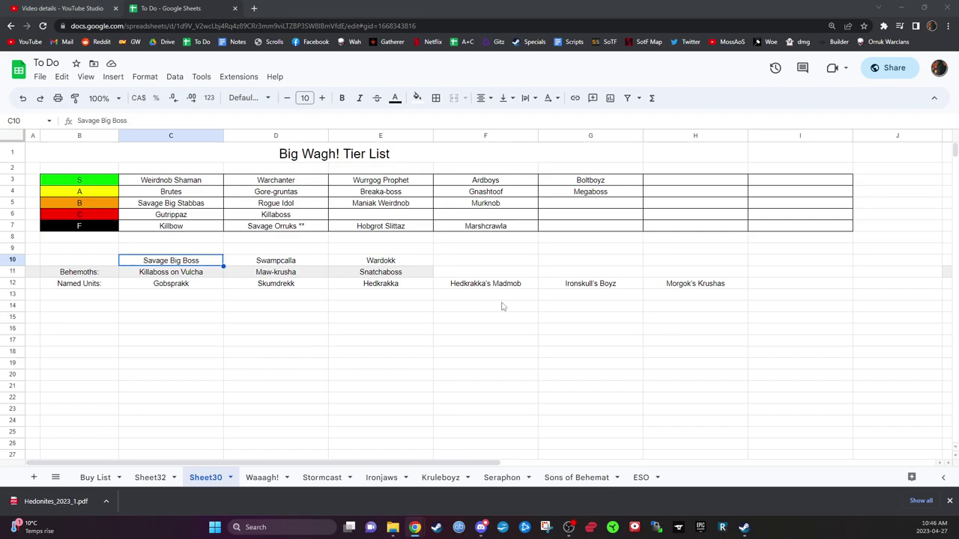
left_click(154, 261)
key("ctrl+c")
left_click(358, 215)
key("ctrl+v")
left_click(201, 262)
key("Delete")
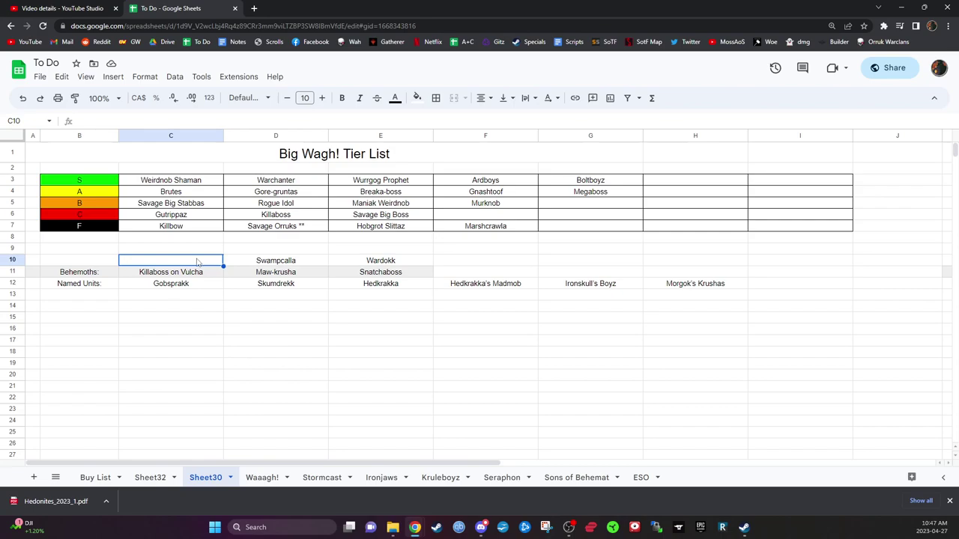
Move Swampcalla from D10 to the fifth B tier slot, cell G5.
left_click(285, 261)
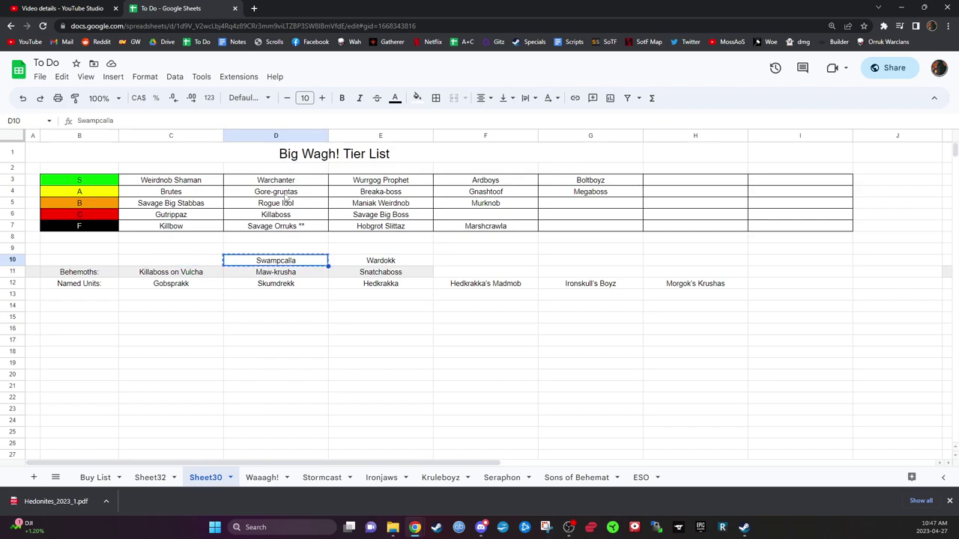
key("ctrl+c")
left_click(587, 207)
key("ctrl+v")
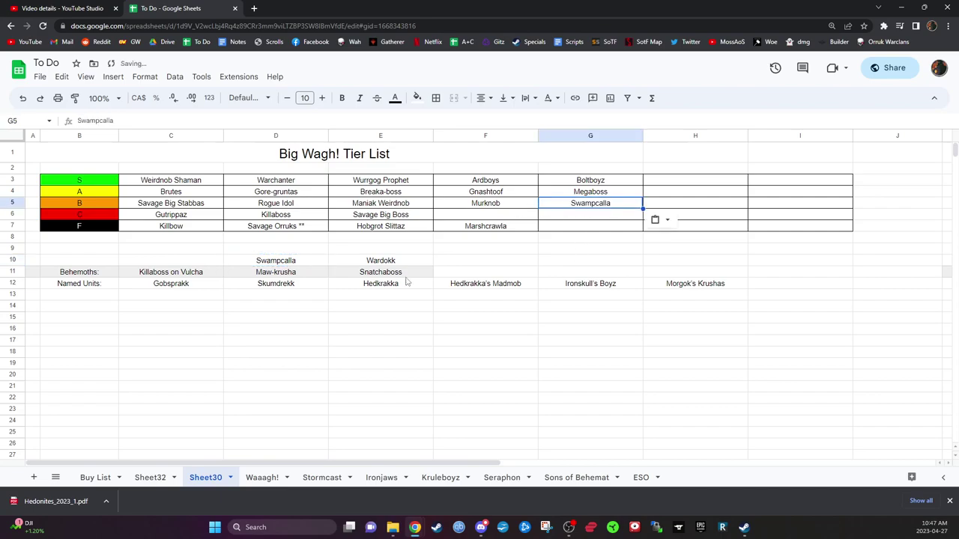
left_click(304, 263)
key("Delete")
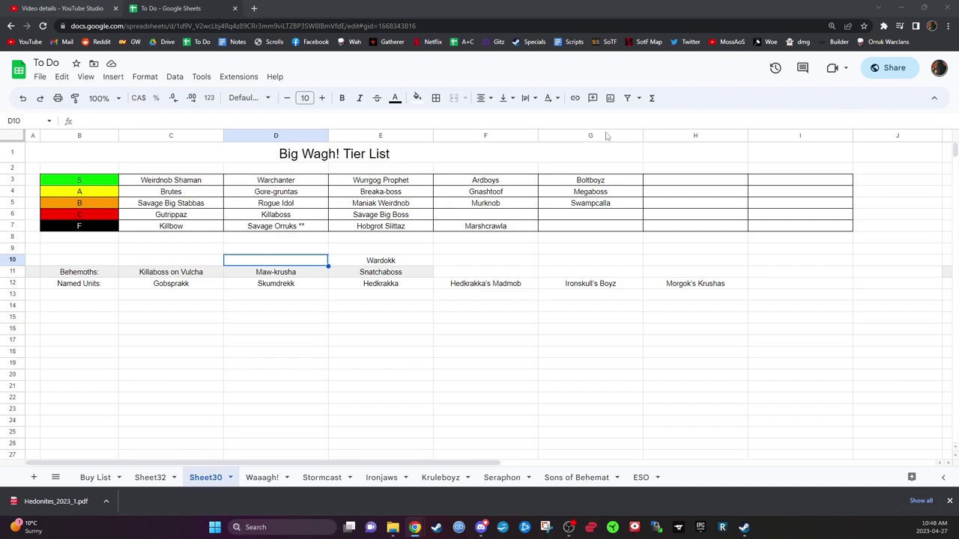
Move Wardokk from E10 to the fourth C tier slot, cell F6.
left_click(391, 262)
key("ctrl+c")
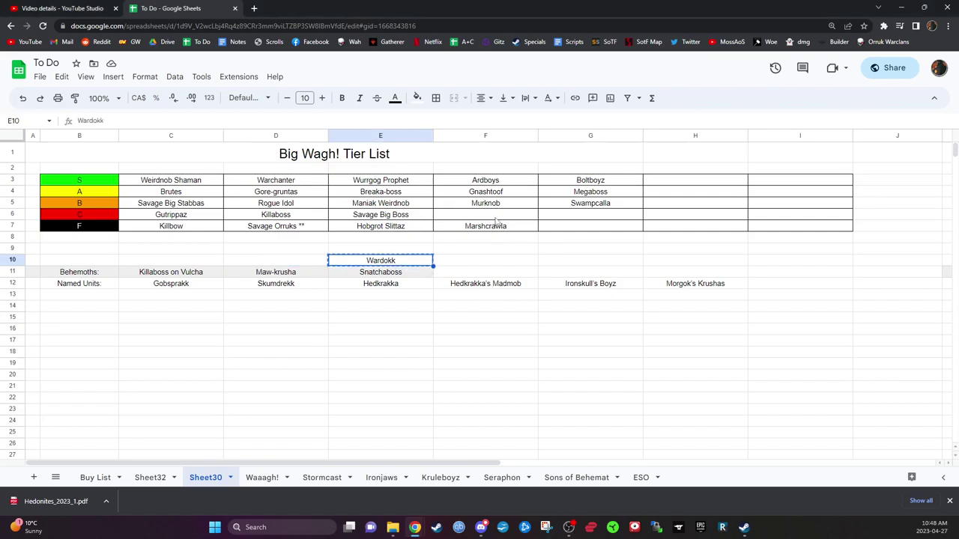
left_click(496, 218)
key("ctrl+v")
left_click(587, 251)
left_click(405, 261)
key("Delete")
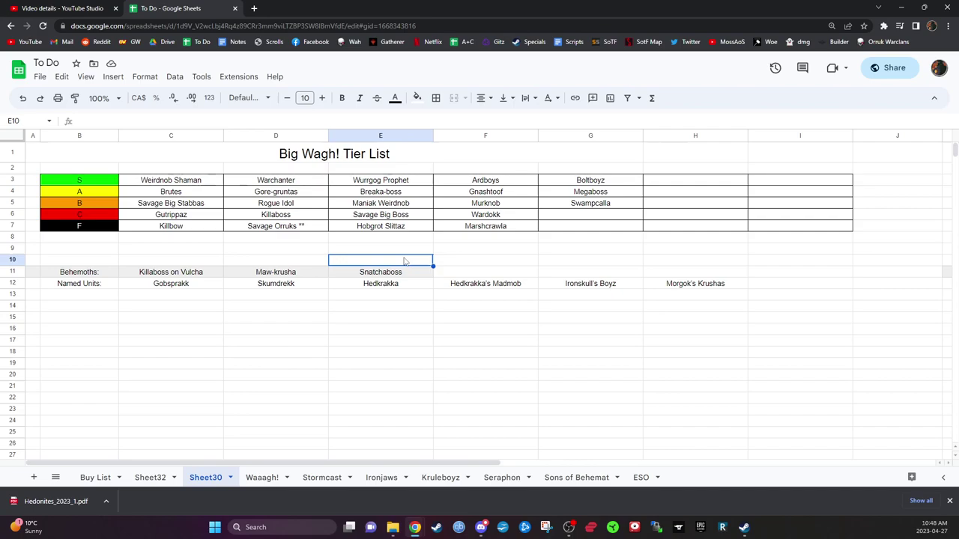
Move Killaboss on Vulcha from the Behemoths row to the sixth A tier slot, cell H4.
left_click(178, 276)
key("ctrl+c")
left_click(701, 190)
key("ctrl+v")
left_click(182, 276)
key("Delete")
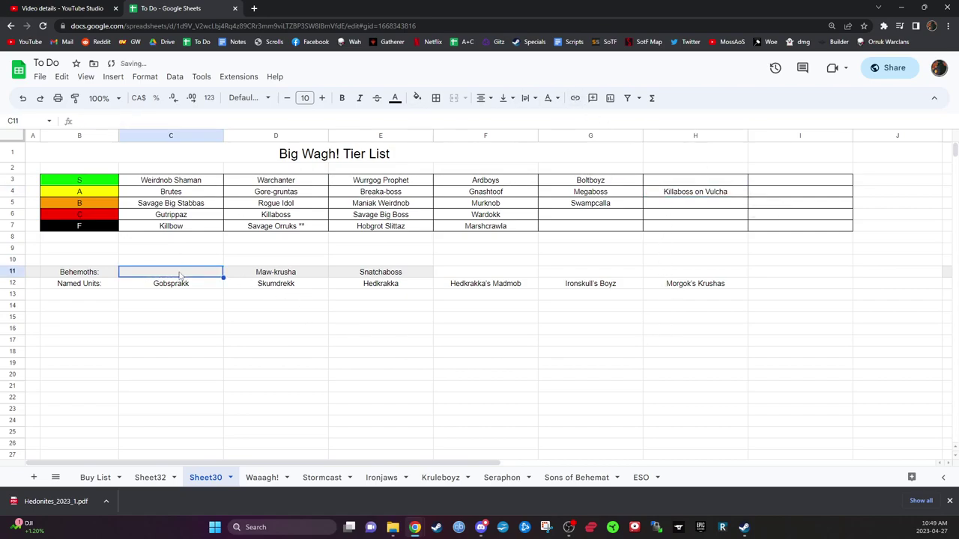
Shift Maw-krusha and Snatchaboss from D11:E11 to the start of the Behemoths row, C11:D11.
left_click_drag(318, 279, 413, 276)
key("ctrl+c")
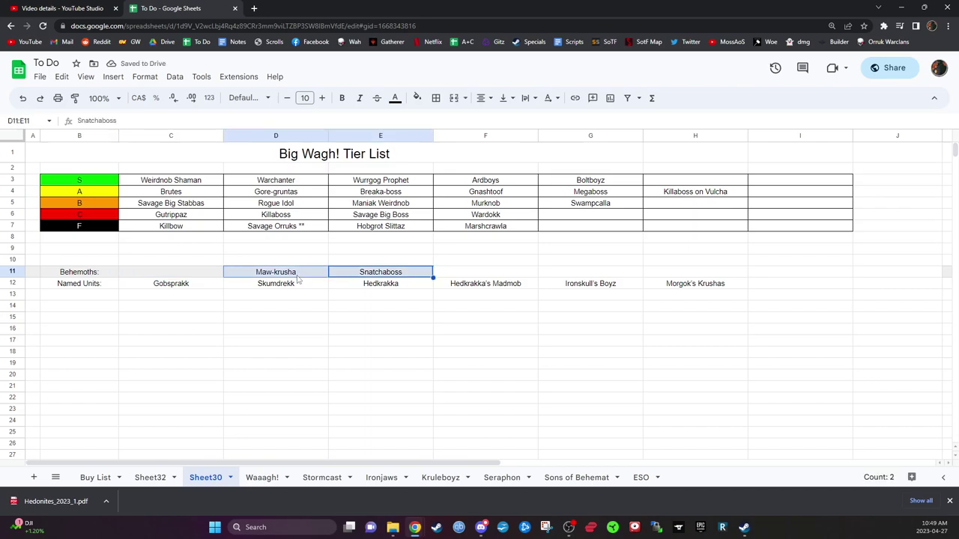
left_click(146, 275)
key("ctrl+v")
left_click(308, 343)
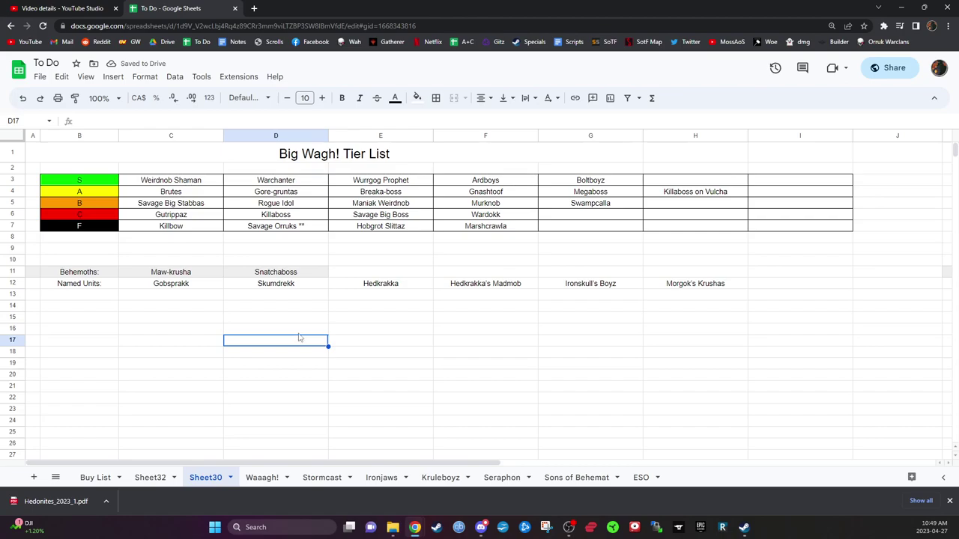
Move Maw-krusha from the Behemoths row to the sixth B tier slot, cell H5.
left_click(184, 273)
key("ctrl+c")
left_click(672, 206)
key("ctrl+v")
left_click(755, 268)
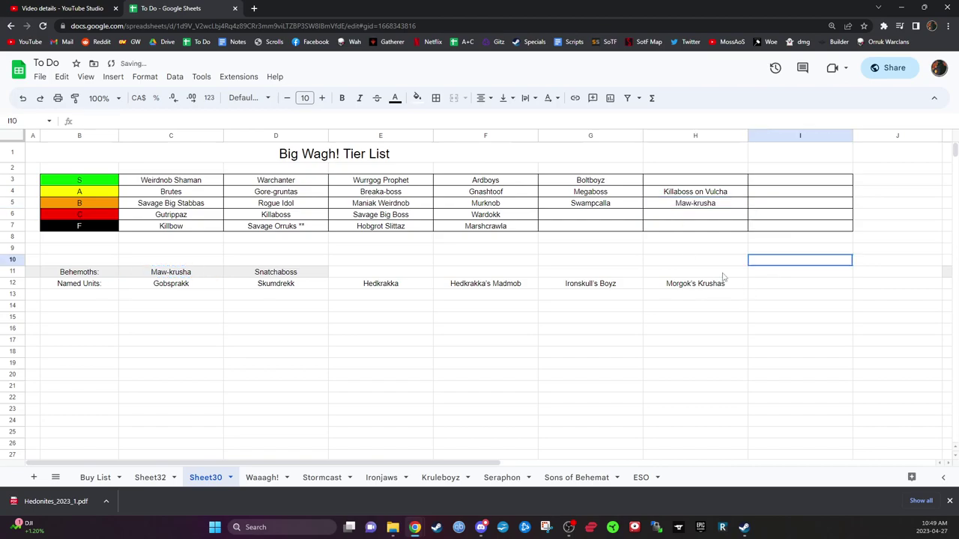
left_click(197, 274)
key("Delete")
Shift Snatchaboss from D11 to C11 and remove the grey fill from the emptied cell D11.
left_click(285, 283)
key("ctrl+c")
left_click(190, 276)
key("ctrl+v")
left_click(332, 257)
left_click(324, 274)
key("Delete")
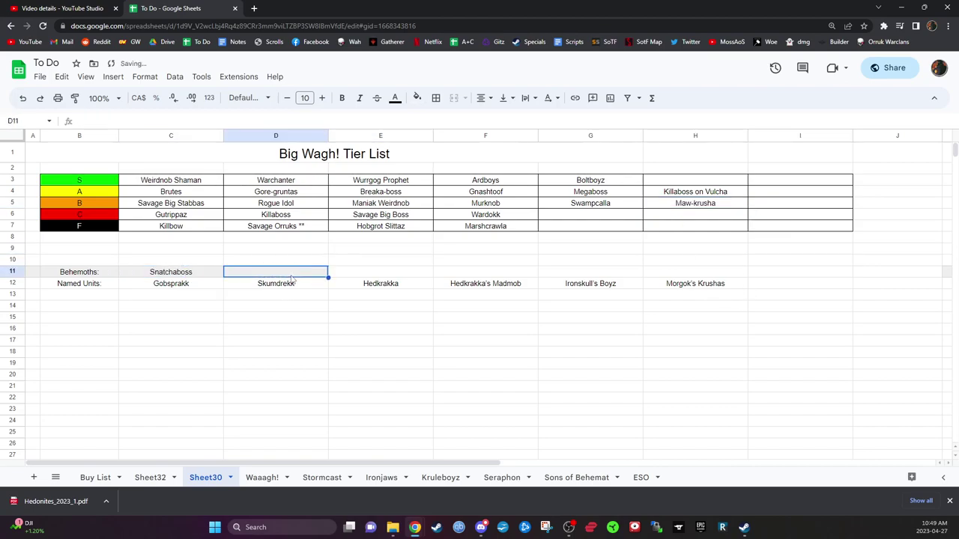
left_click(417, 98)
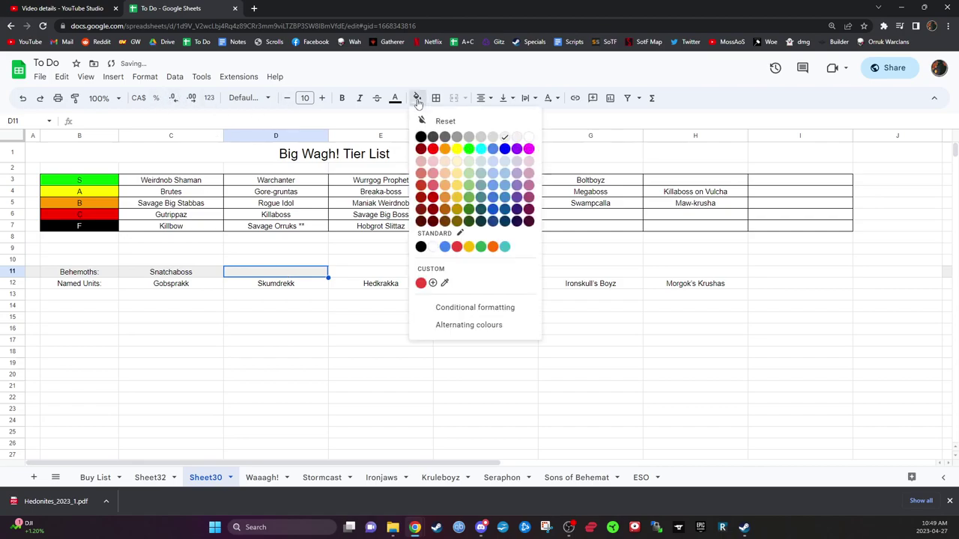
left_click(465, 122)
left_click(456, 337)
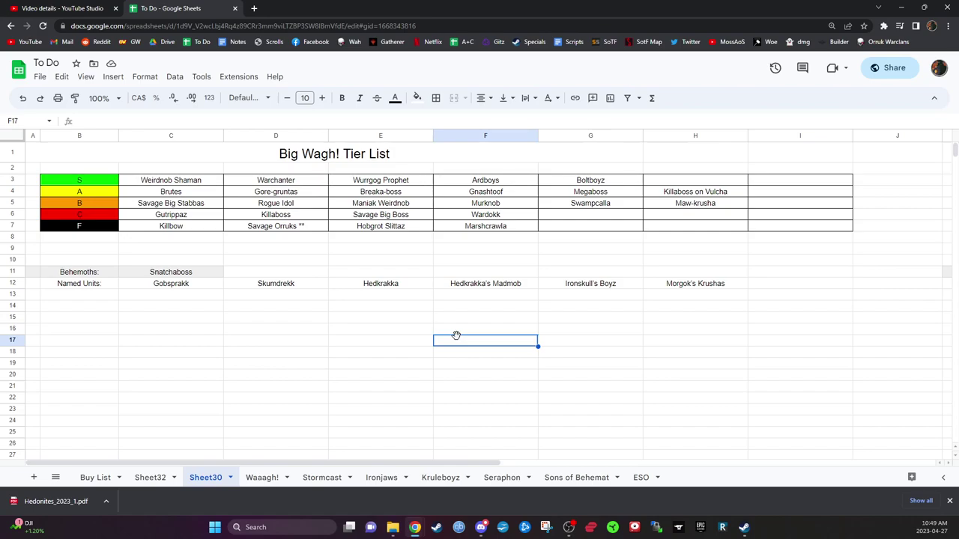
Add Kragnos to the Behemoths row in cell D11.
left_click(172, 307)
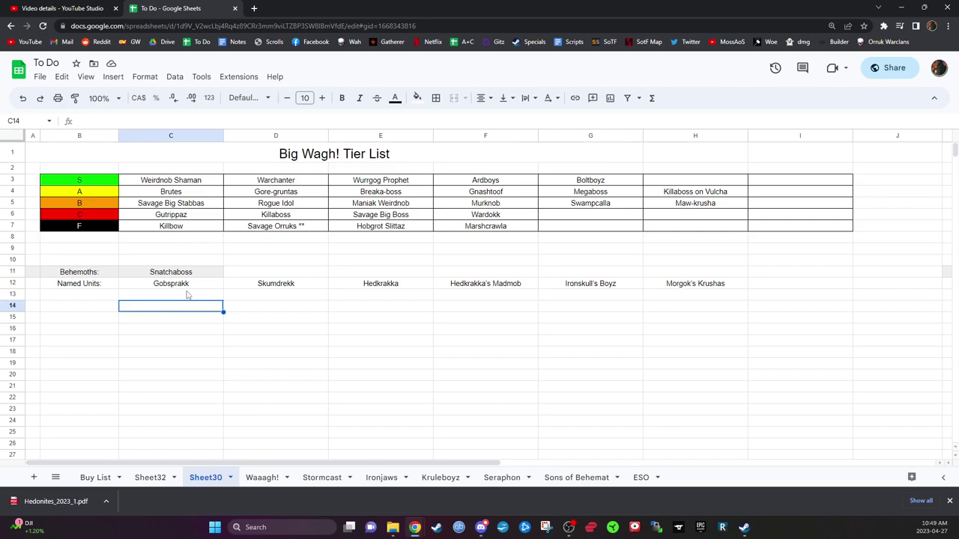
left_click(273, 276)
type("Kragnos")
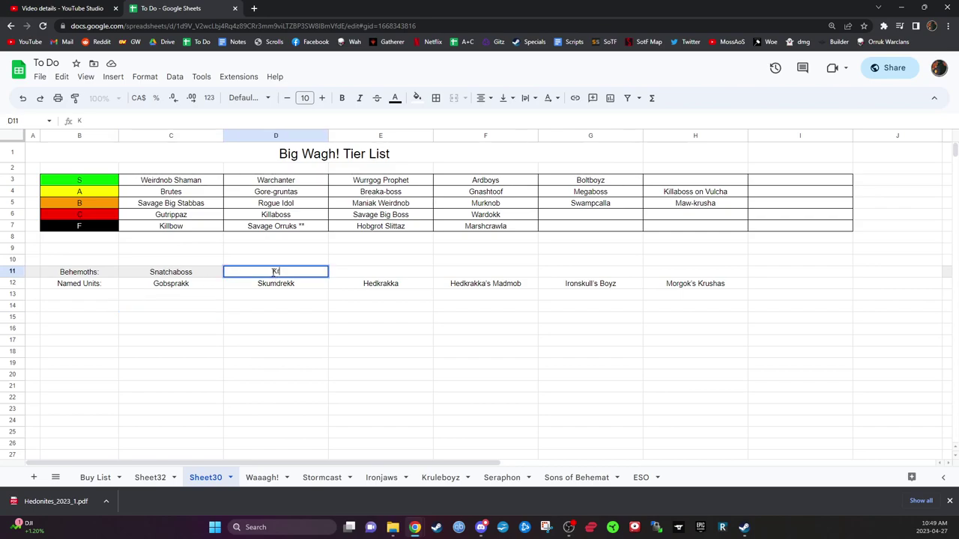
key("Return")
left_click(264, 274)
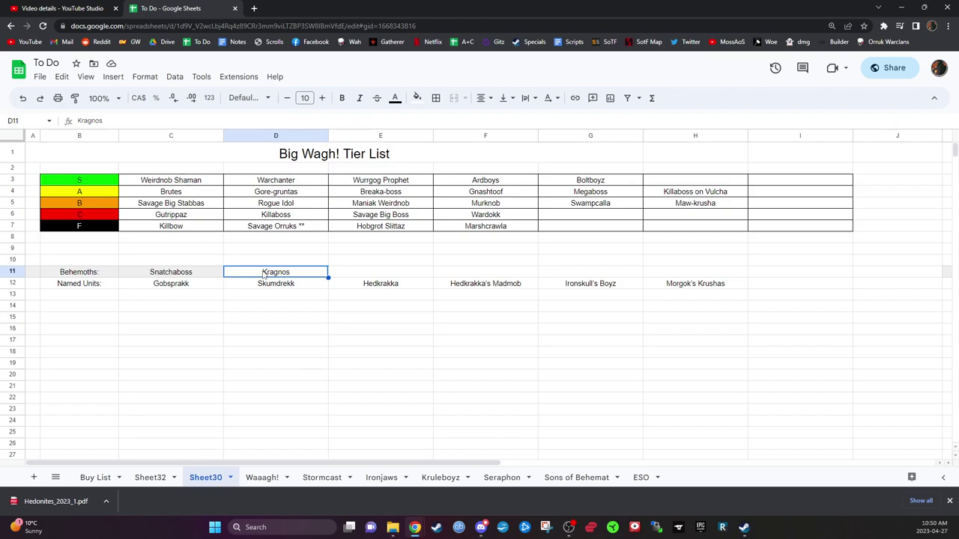
Move Maw-krusha from the B tier down to the fifth C tier slot, cell G6.
left_click(715, 204)
key("ctrl+c")
left_click(600, 221)
key("ctrl+v")
left_click(712, 204)
key("Delete")
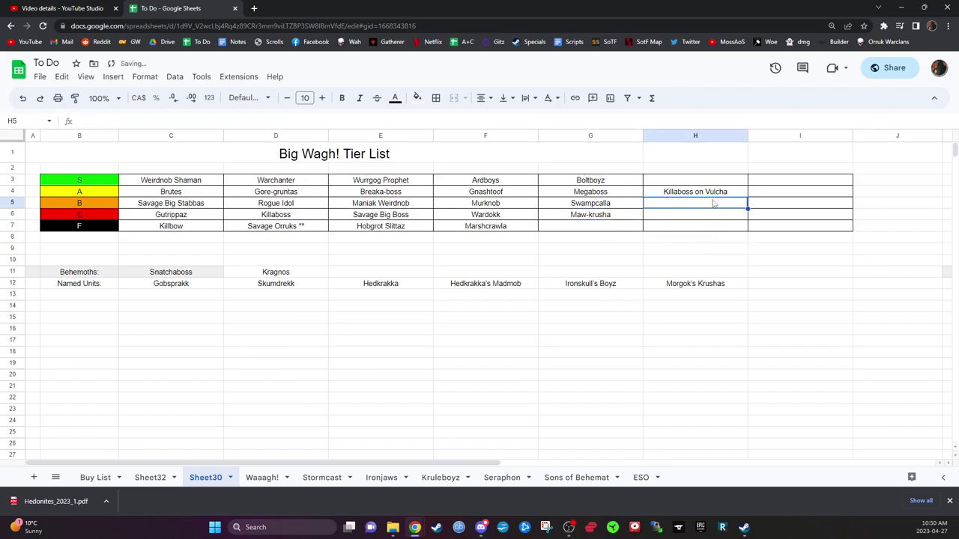
left_click(740, 274)
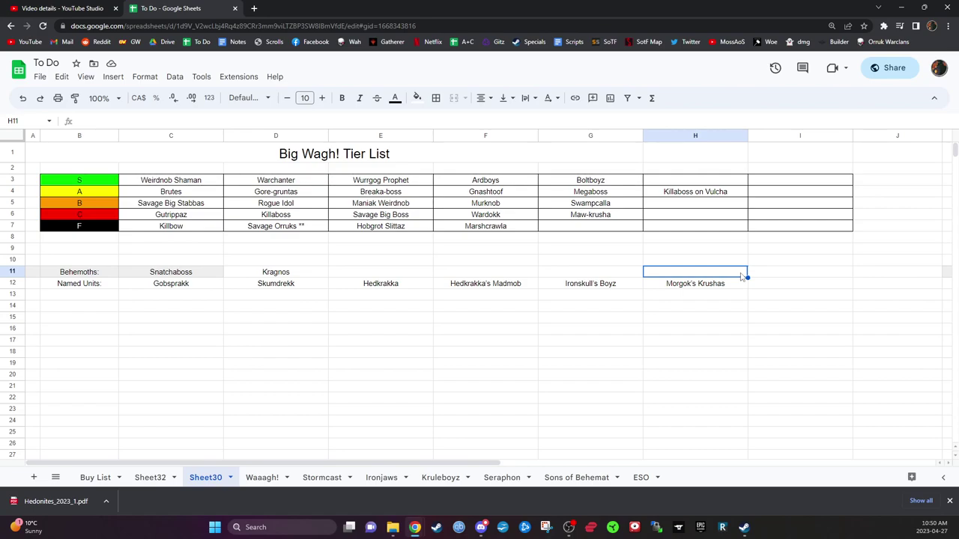
Move Kragnos from D11 to the fifth F tier slot, cell G7.
left_click(292, 274)
key("ctrl+c")
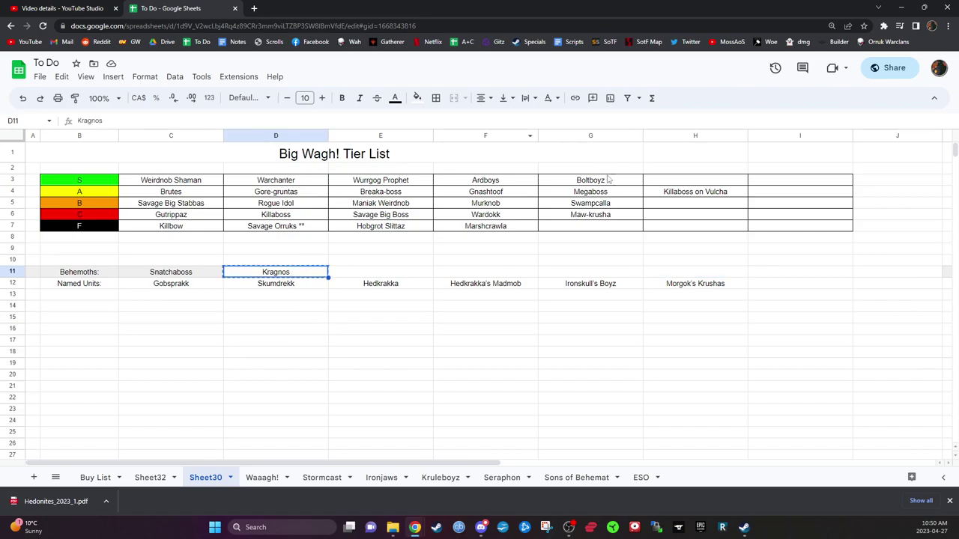
left_click(590, 225)
key("ctrl+v")
left_click(298, 277)
key("Delete")
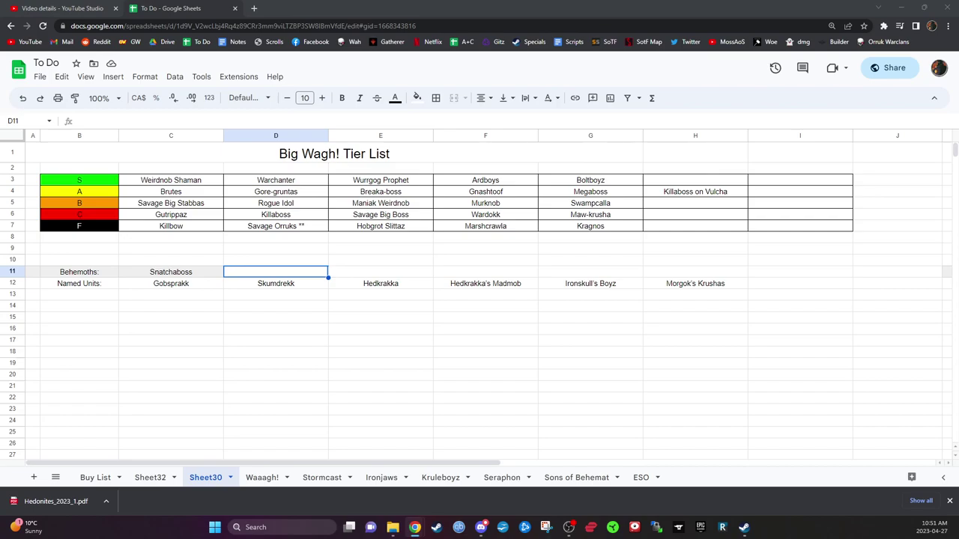
left_click(598, 227)
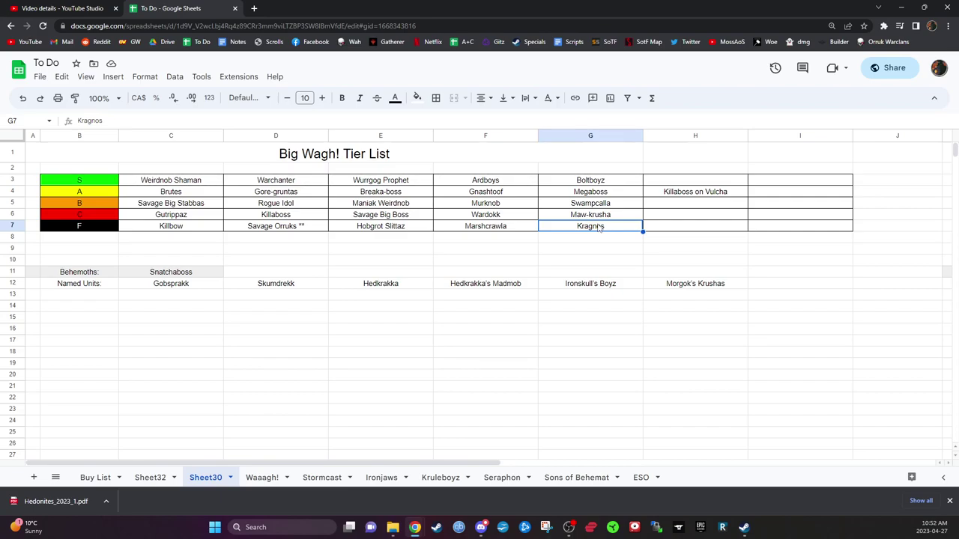
Move Snatchaboss from C11 to the sixth B tier slot, H5, and remove the grey fill from C11.
left_click(193, 274)
key("ctrl+c")
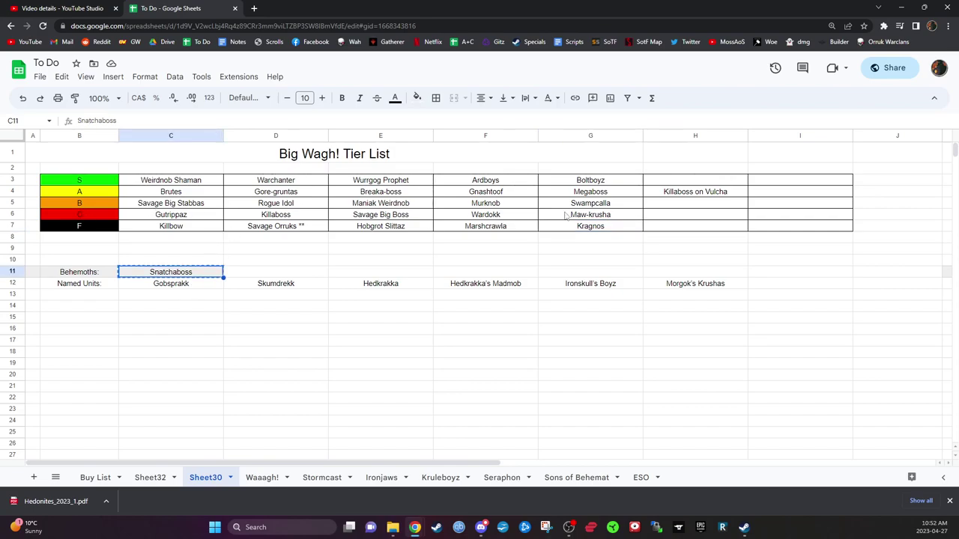
left_click(692, 205)
key("ctrl+v")
left_click(196, 274)
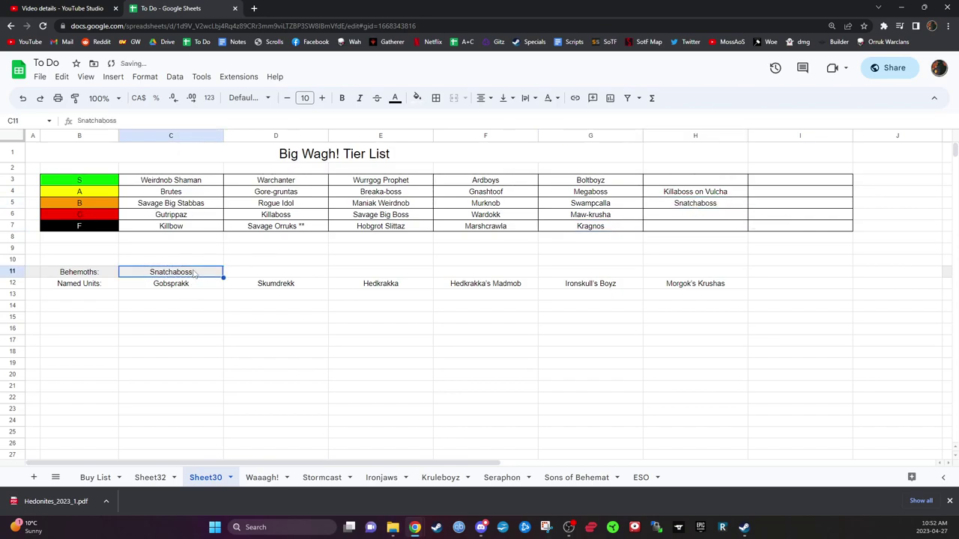
left_click(418, 100)
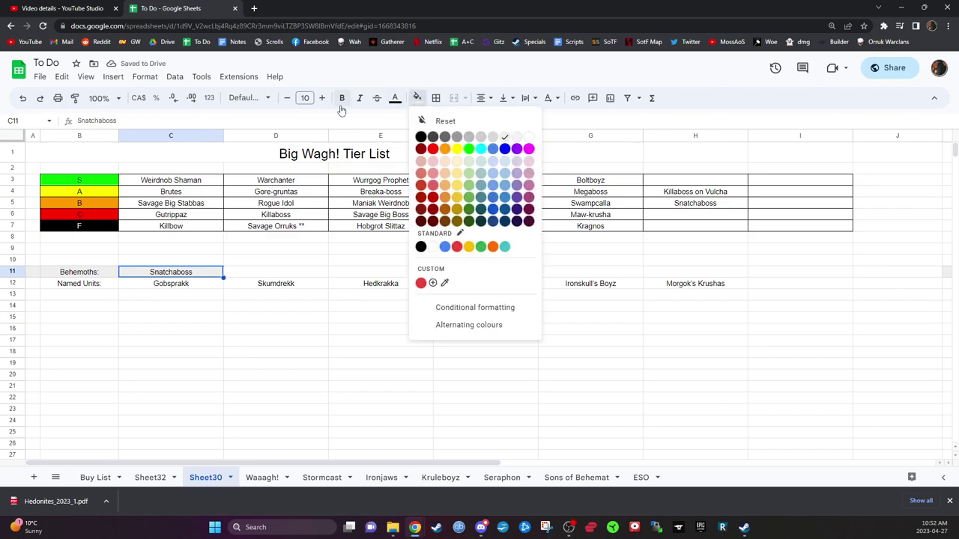
left_click(436, 123)
key("Delete")
Move Snatchaboss from the B tier up to the seventh A tier slot, cell I4.
left_click(713, 208)
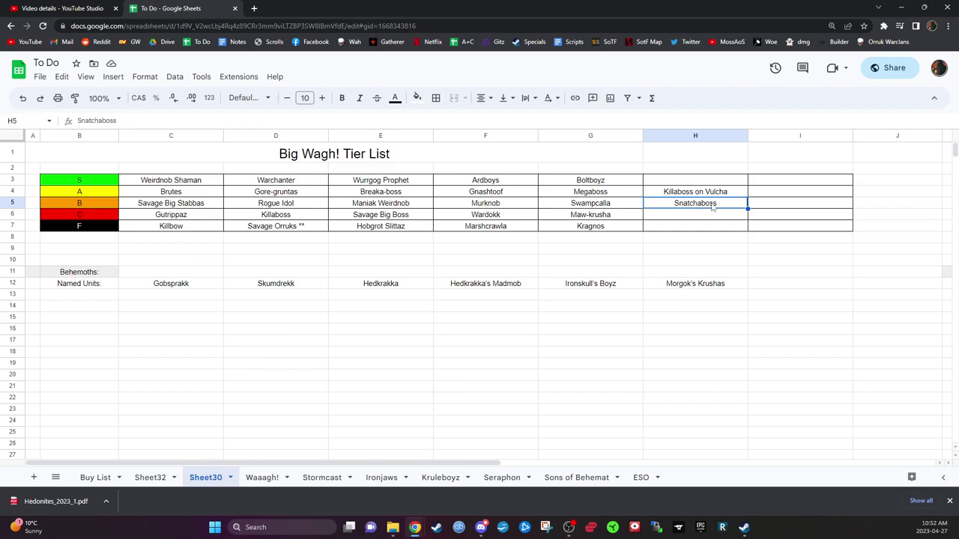
left_click(772, 193)
key("ctrl+v")
left_click(757, 271)
left_click(729, 206)
key("Delete")
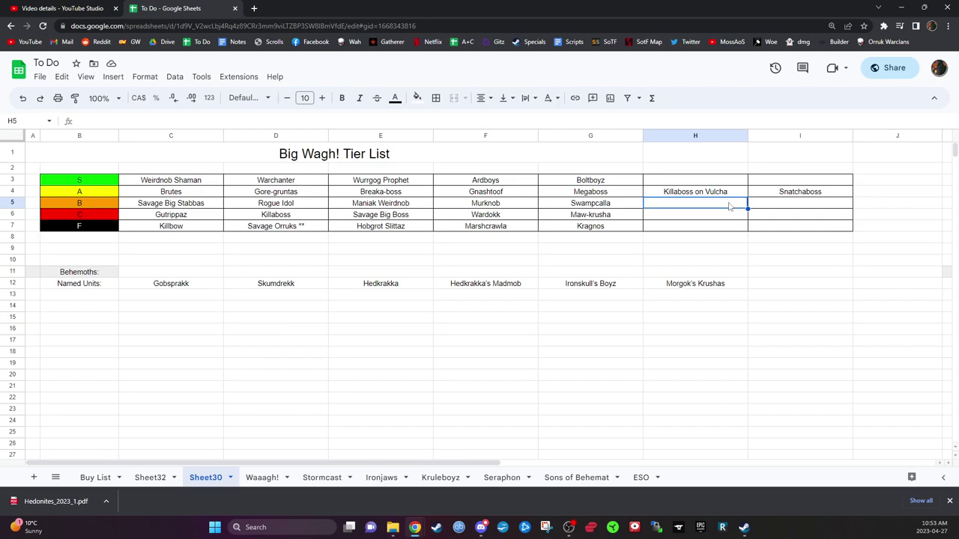
left_click(806, 193)
key("ctrl+c")
left_click(805, 208)
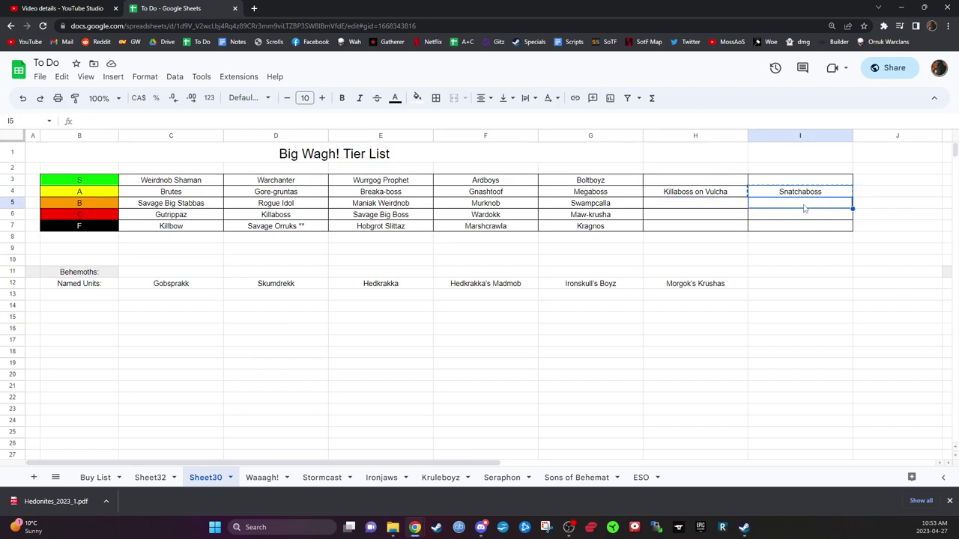
left_click(788, 249)
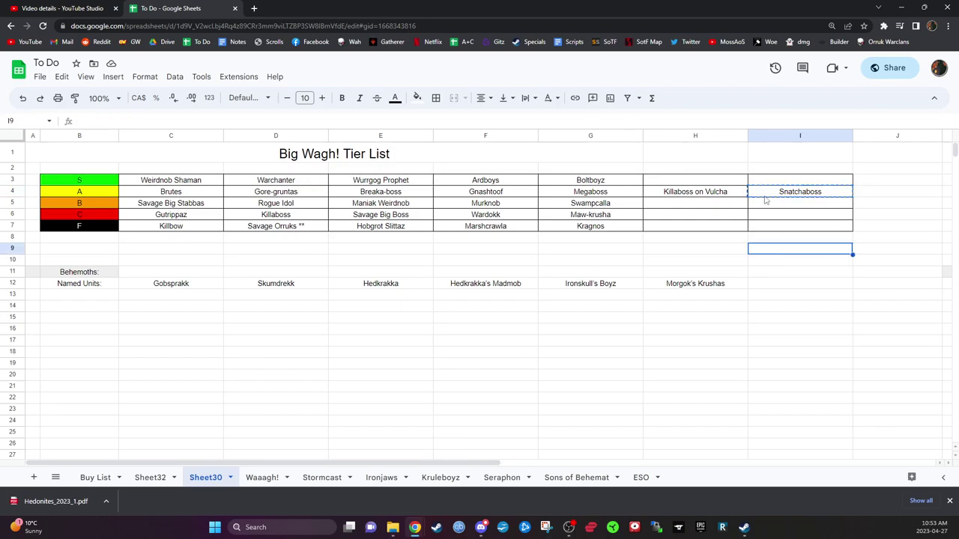
Move Gobsprakk from C12 to the sixth B tier slot, cell H5.
left_click(183, 286)
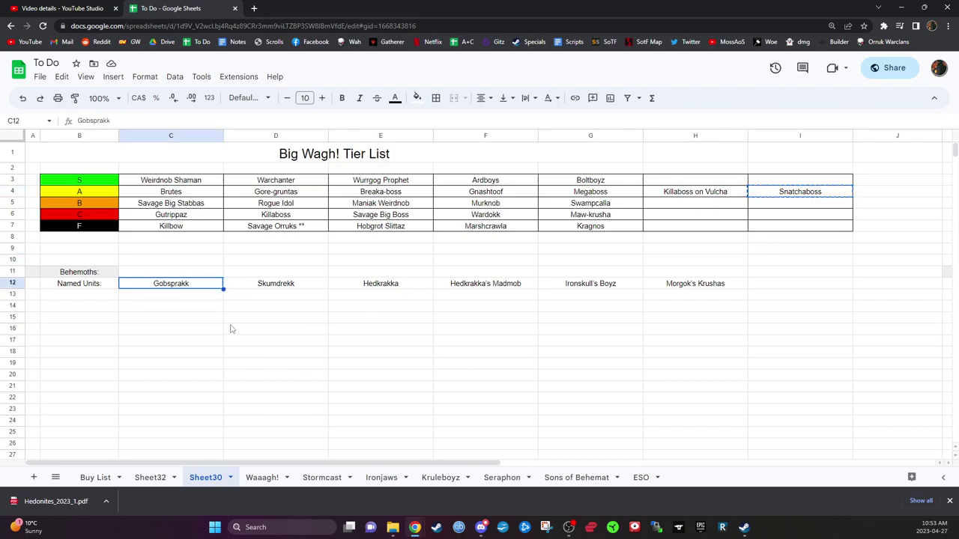
key("ctrl+c")
left_click(645, 213)
key("ctrl+v")
left_click(757, 271)
left_click(197, 288)
key("Delete")
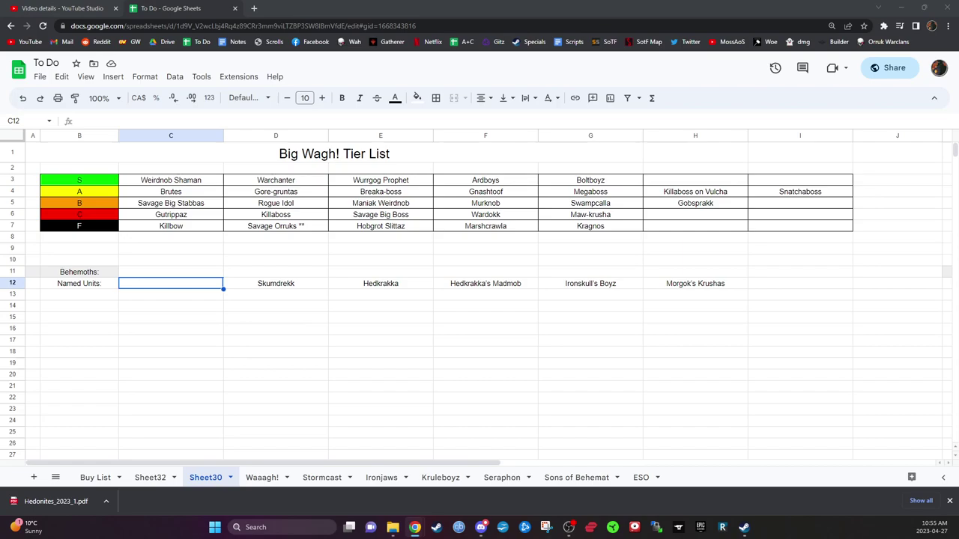
Delete Skumdrekk from the named units list in D12.
left_click(285, 285)
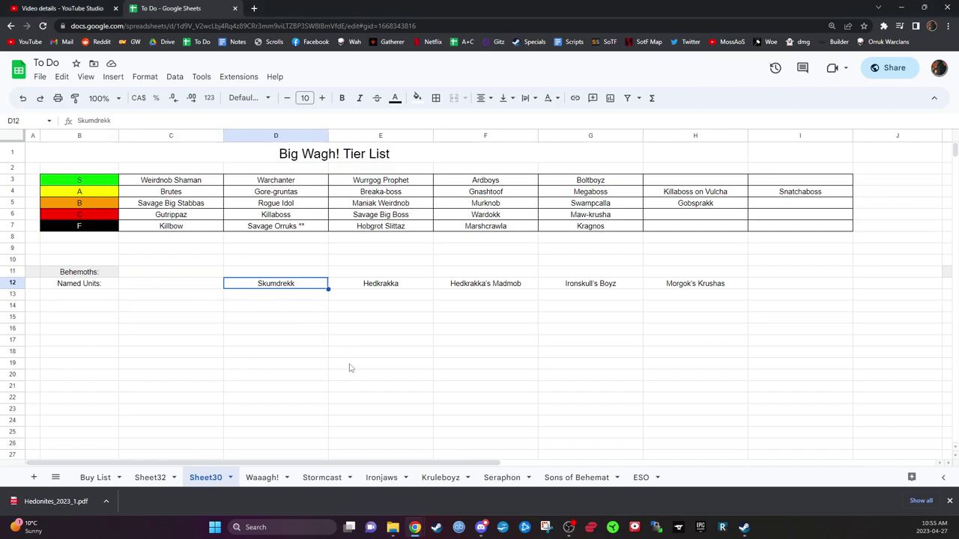
left_click(808, 195)
left_click(298, 288)
key("Delete")
Move the remaining named units from E12:H12 up to row 10, starting in C10.
left_click_drag(357, 282, 392, 286)
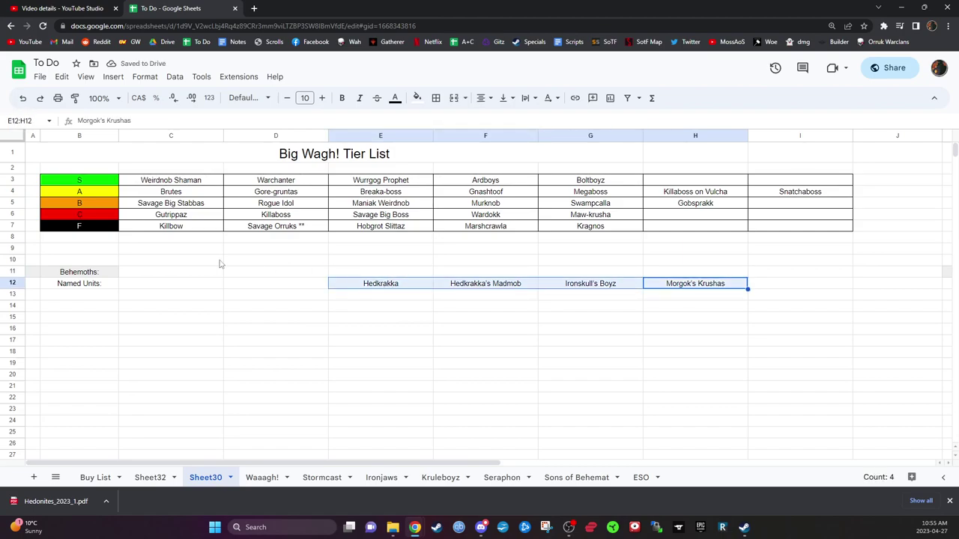
key("ctrl+x")
left_click(180, 261)
key("ctrl+v")
Clear the Behemoths and Named Units labels from rows 11 and 12 and remove their grey fill.
left_click_drag(79, 272, 30, 289)
key("Delete")
left_click(419, 100)
left_click(346, 329)
Delete Hedkrakka from the unit list in C10.
left_click(180, 262)
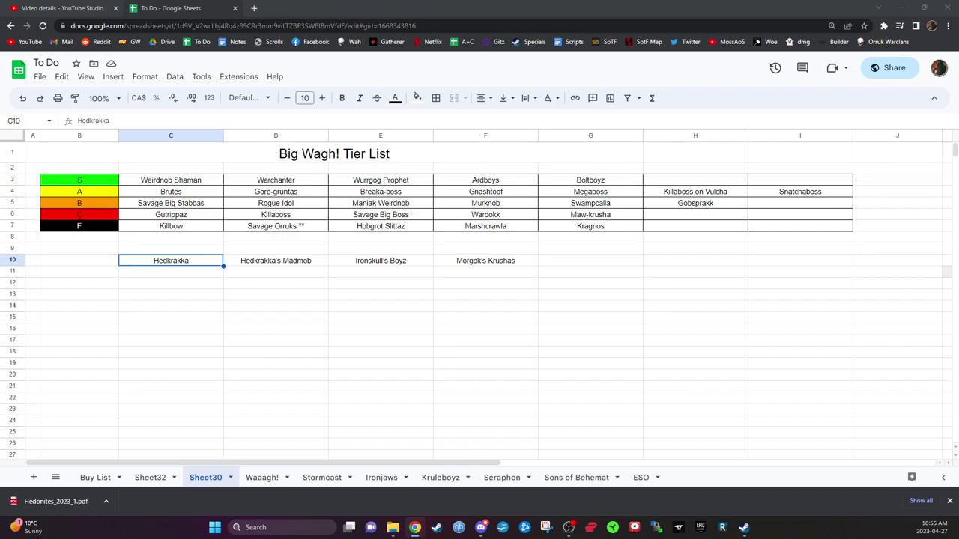
left_click(294, 259)
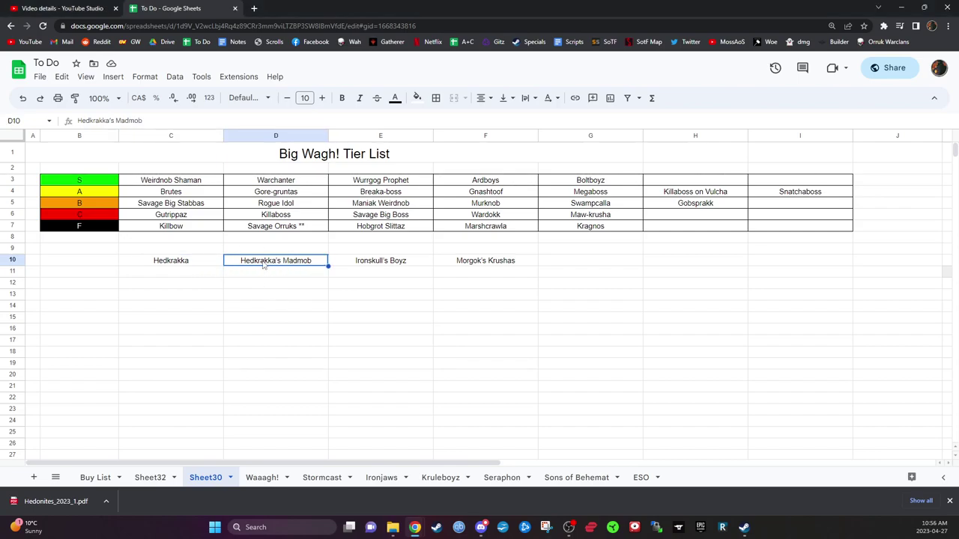
left_click(181, 268)
left_click(284, 264)
key("shift+Right")
key("shift+Right")
left_click(186, 265)
key("Delete")
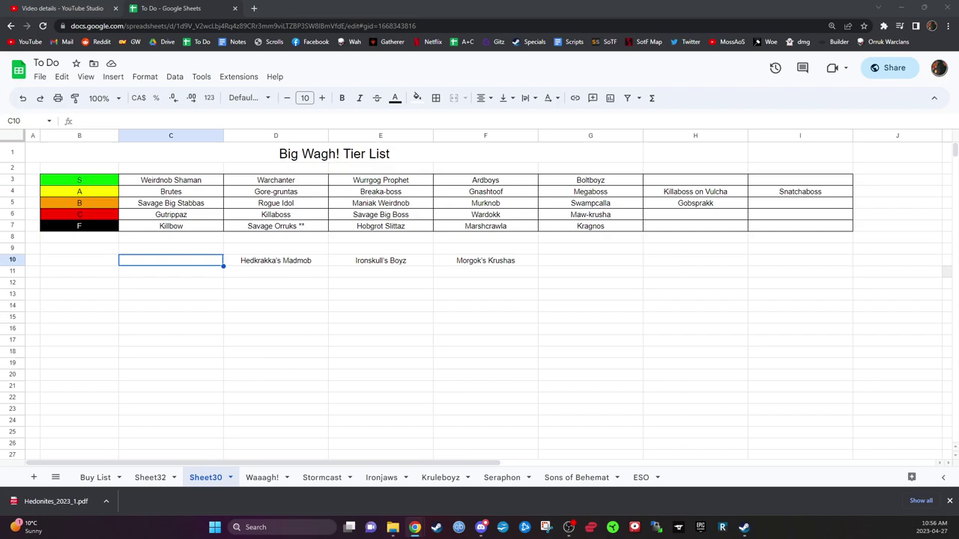
Shift Hedkrakka's Madmob, Ironskull's Boyz and Morgok's Krushas one column over so they start in C10.
left_click_drag(296, 267, 464, 266)
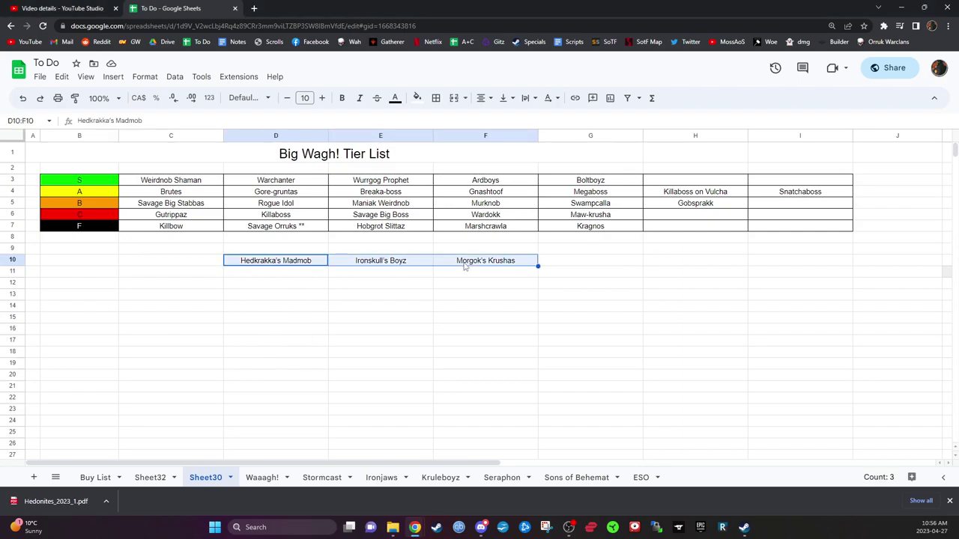
left_click_drag(225, 254, 191, 261)
left_click(315, 308)
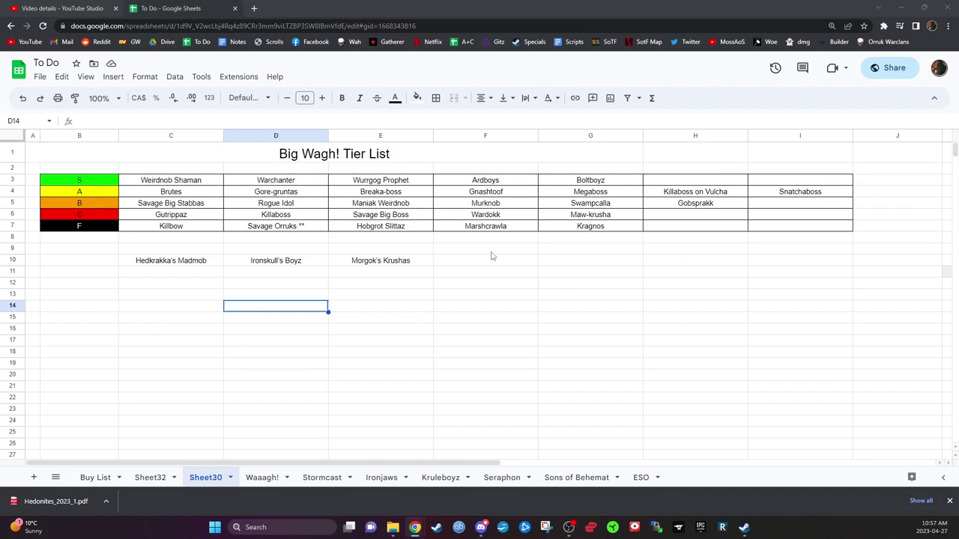
Move Hedkrakka's Madmob from C10 to the sixth F tier slot, cell H7.
left_click(150, 264)
key("ctrl+c")
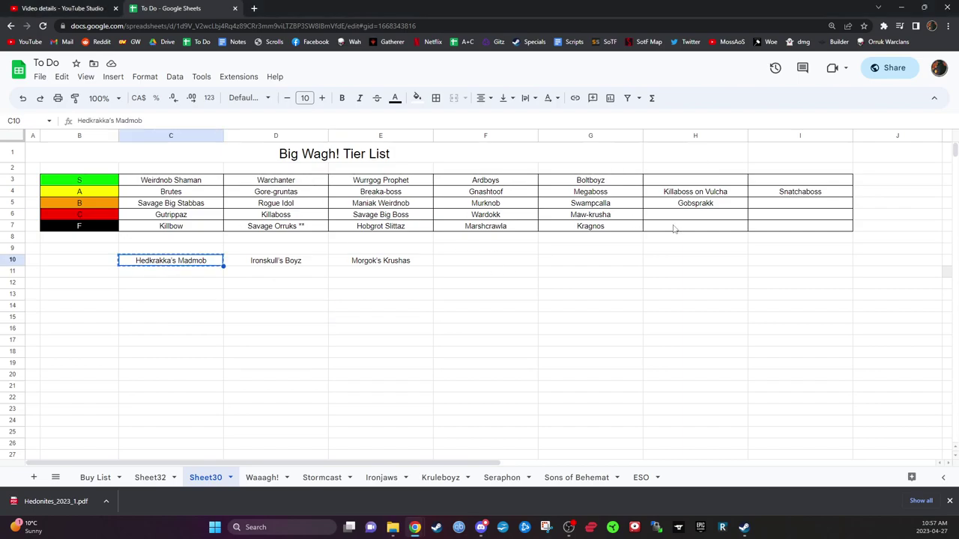
left_click(674, 227)
key("ctrl+v")
left_click(674, 264)
left_click(209, 264)
key("Delete")
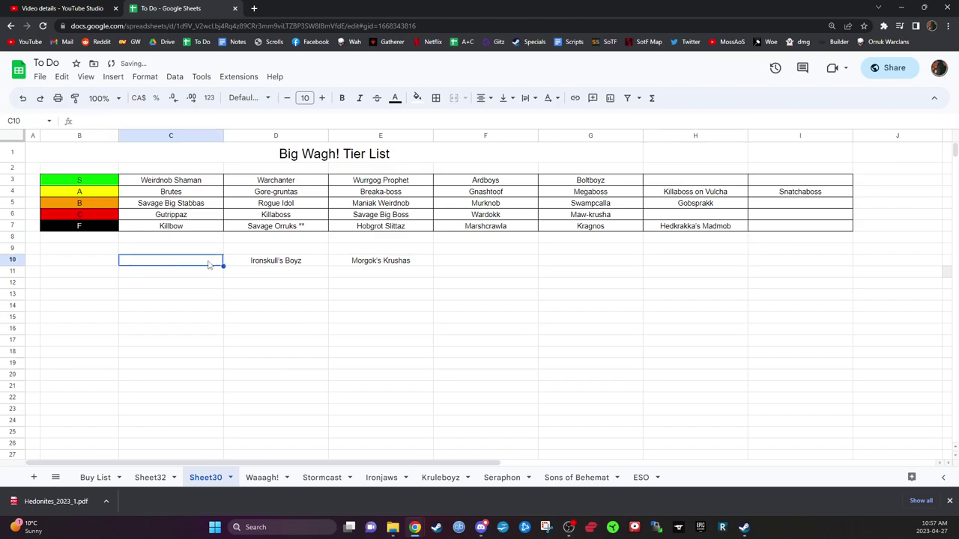
Move Ironskull's Boyz from D10 to the sixth C tier slot, cell H6.
left_click(286, 263)
key("ctrl+c")
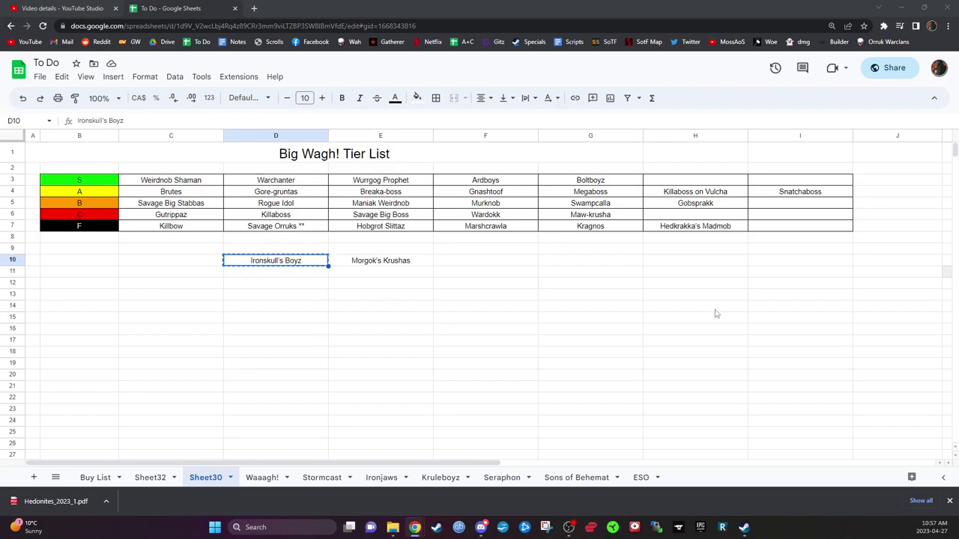
left_click(408, 263)
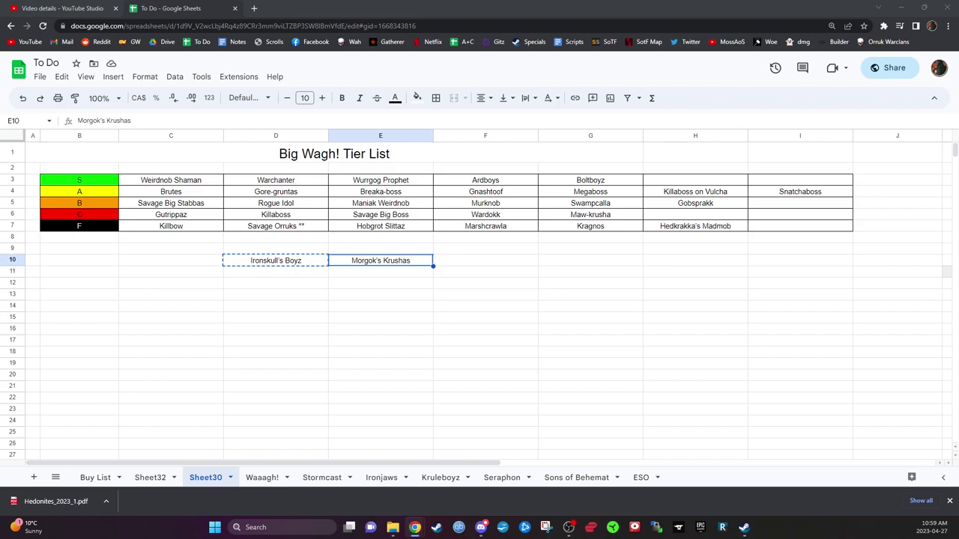
left_click(421, 255)
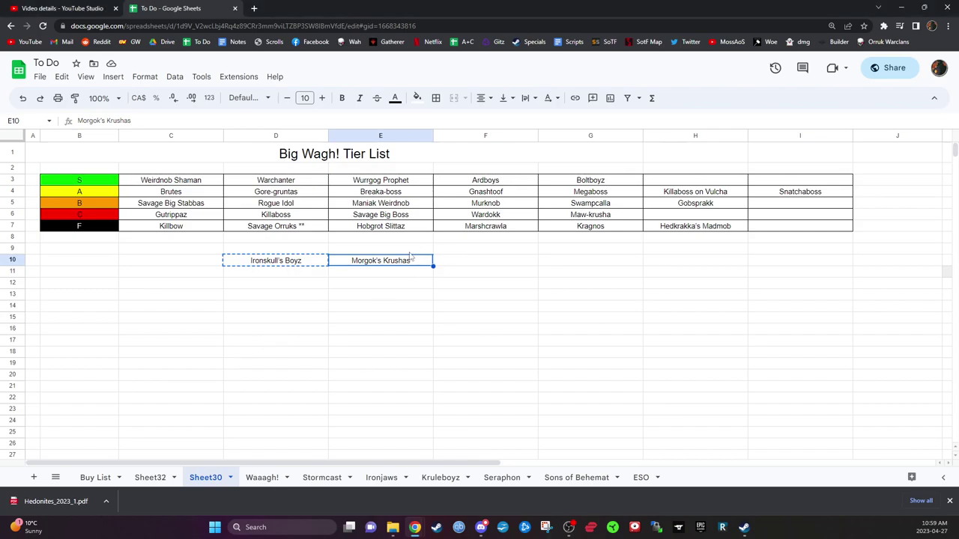
left_click(289, 262)
left_click(731, 224)
key("ctrl+v")
left_click(650, 283)
left_click(310, 266)
key("Delete")
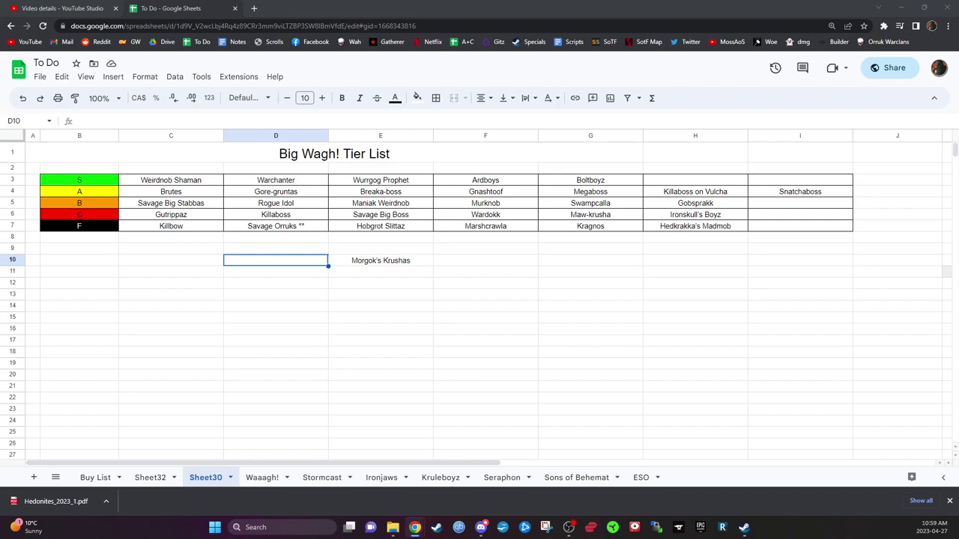
Move Morgok's Krushas from E10 to the seventh C tier slot, cell I6.
left_click(411, 268)
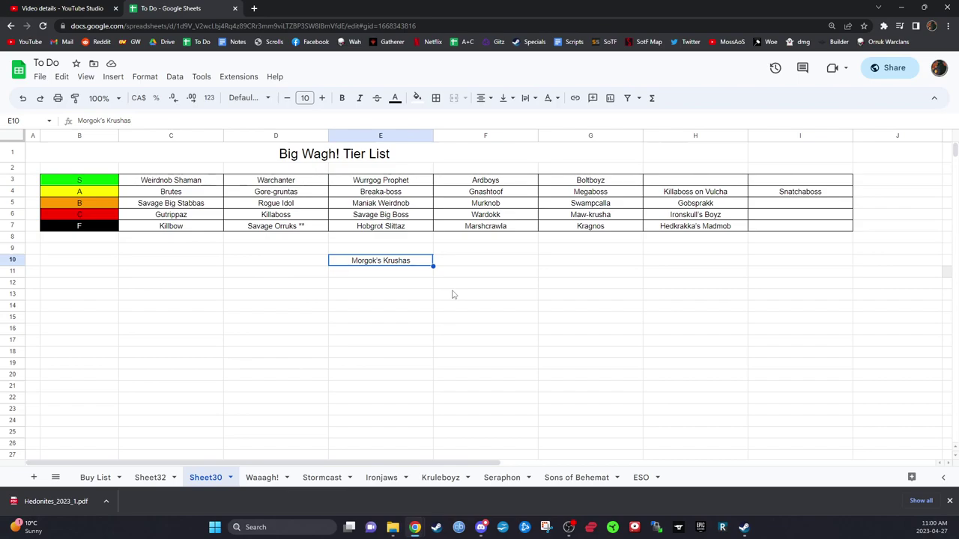
key("ctrl+c")
left_click(788, 218)
key("ctrl+v")
left_click(747, 294)
left_click(419, 261)
key("Delete")
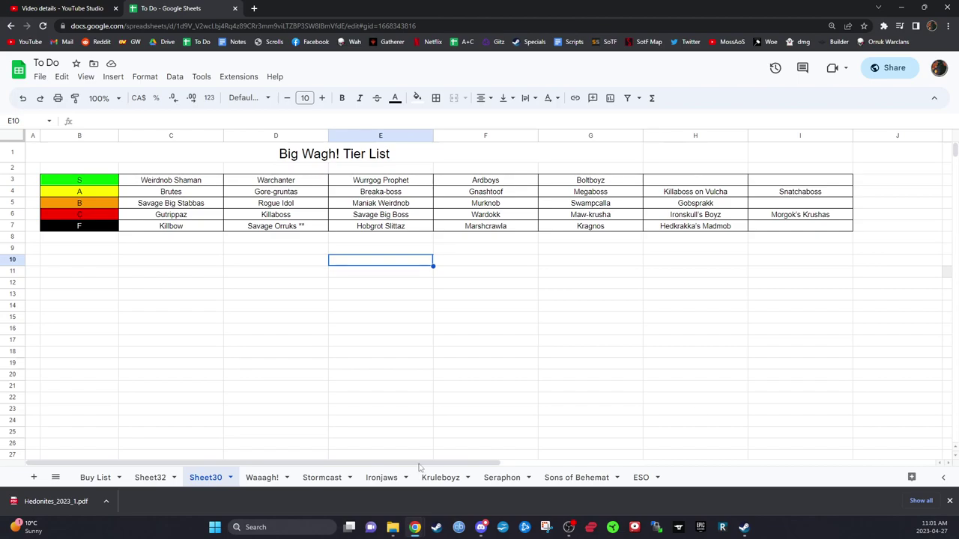
Enter Incarnate as an extra unit in C10 and copy it to the eighth C tier slot, cell J6.
left_click(182, 262)
type("Incarnate")
key("ctrl+c")
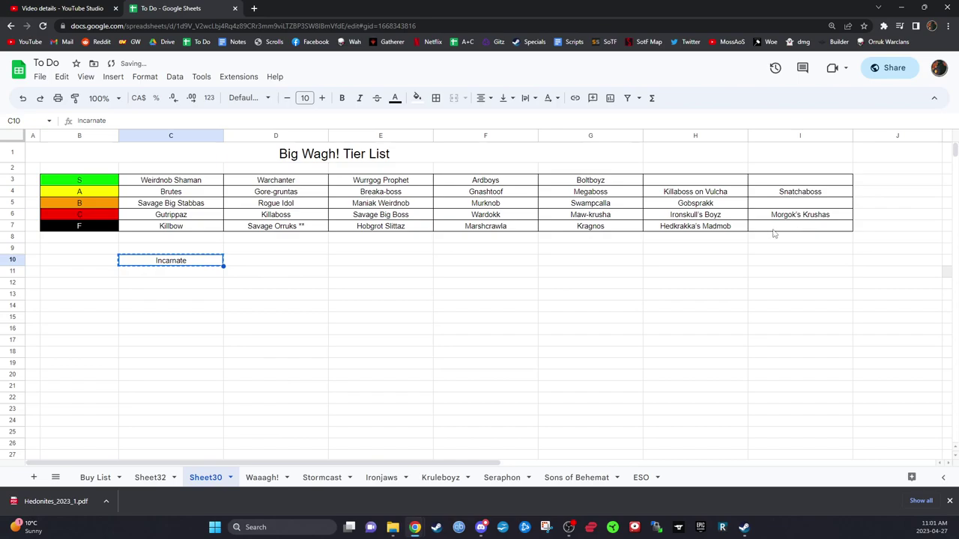
left_click(774, 233)
left_click(166, 259)
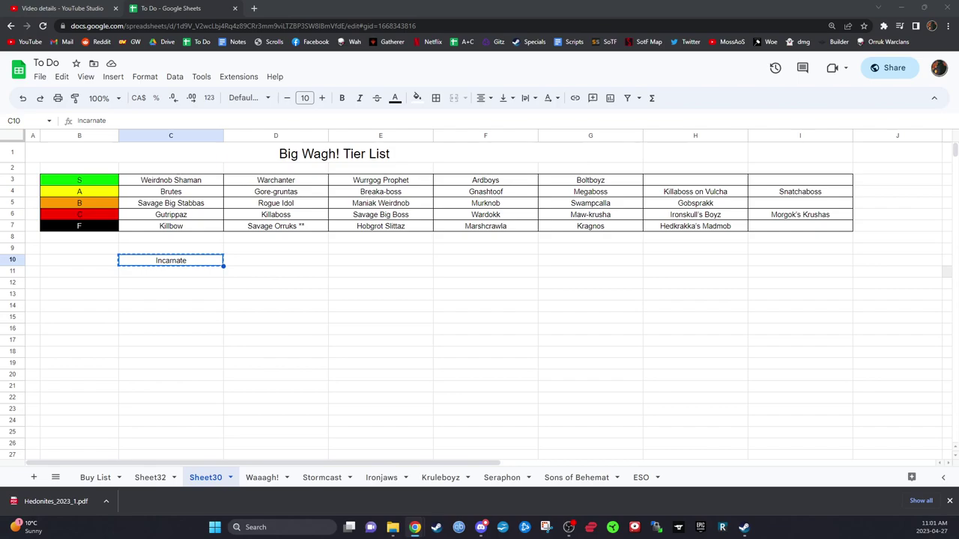
left_click(600, 228)
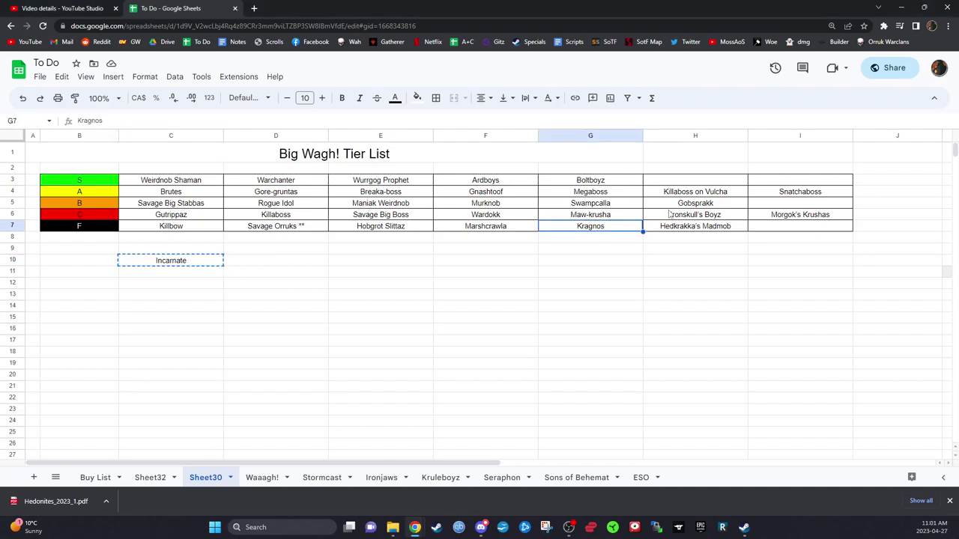
left_click(297, 207)
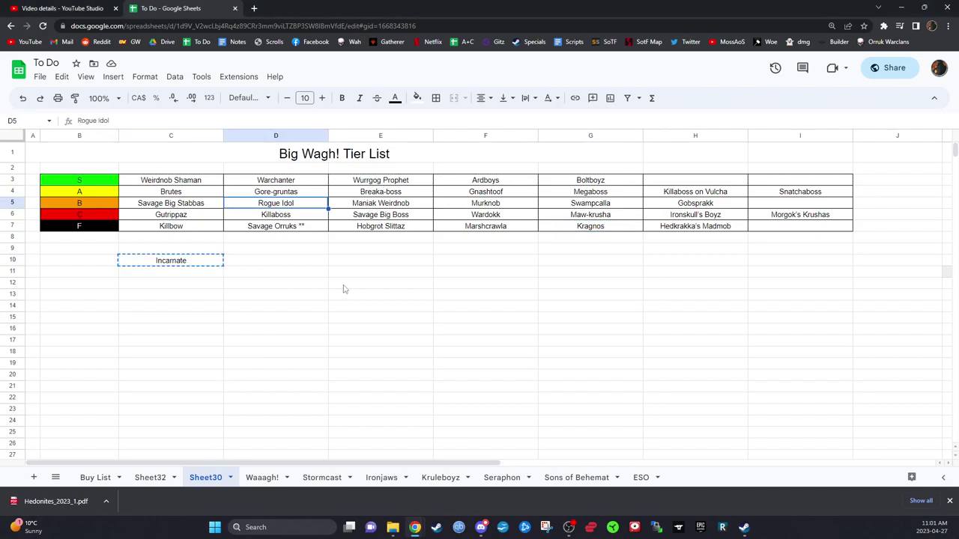
left_click(827, 228)
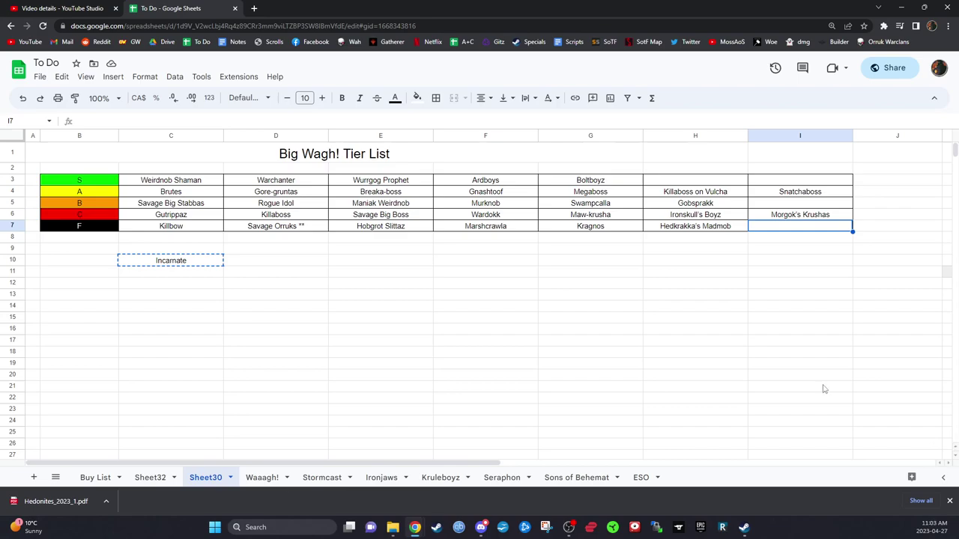
left_click(886, 218)
key("ctrl+v")
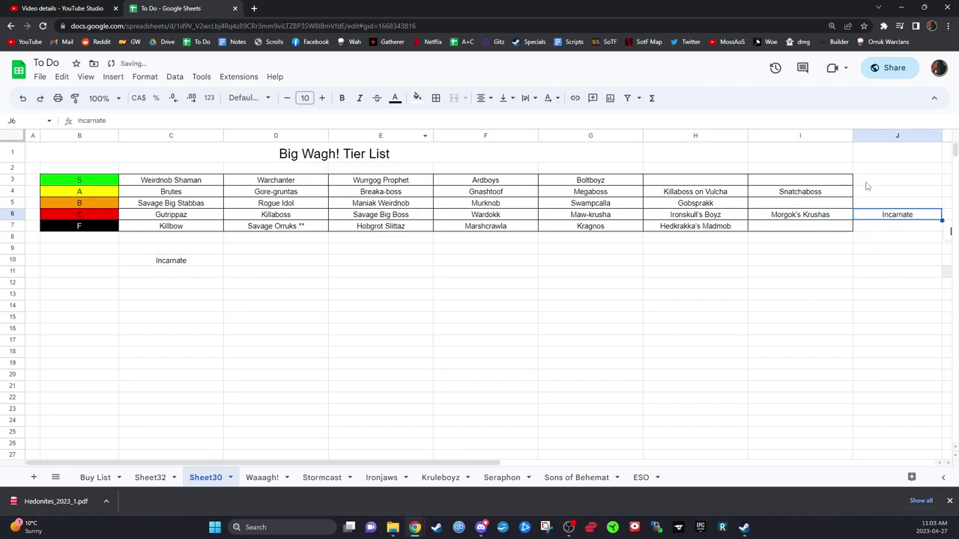
Apply all borders to the tier cells J3:J7 and clear Incarnate from C10.
left_click_drag(867, 183, 876, 227)
left_click(435, 98)
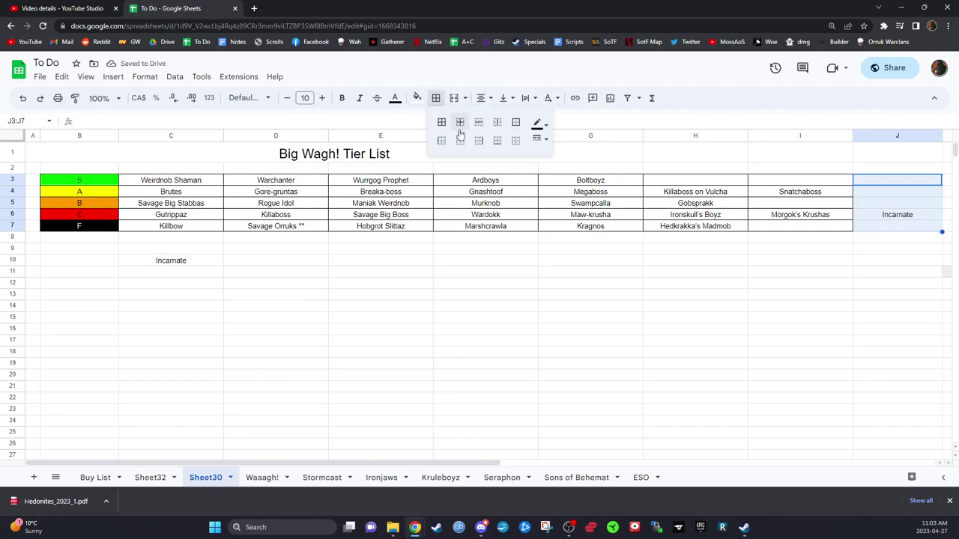
left_click(441, 121)
left_click(170, 263)
key("Delete")
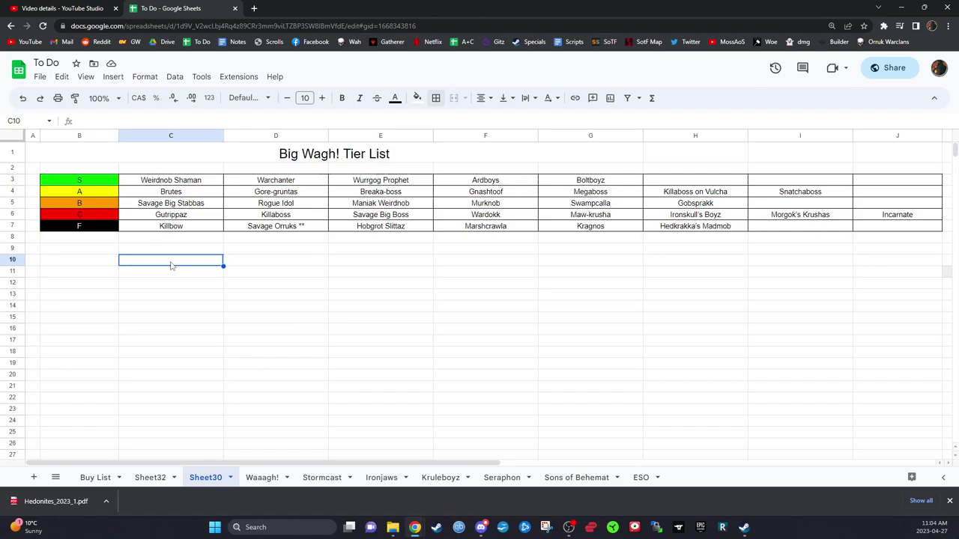
Remove Savage Big Boss from the C tier by moving F6:J6 one column over onto E6.
left_click(386, 219)
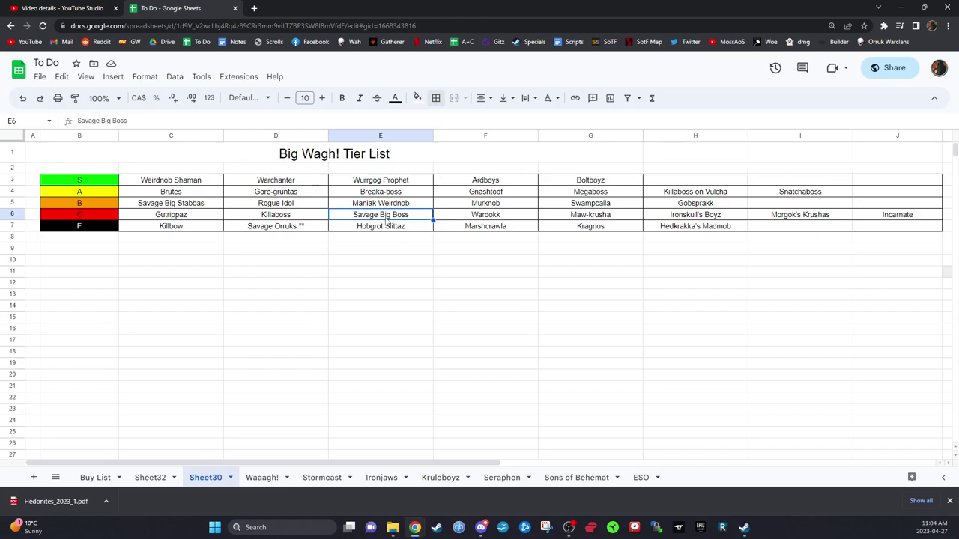
left_click_drag(486, 219, 861, 219)
left_click_drag(524, 222, 378, 223)
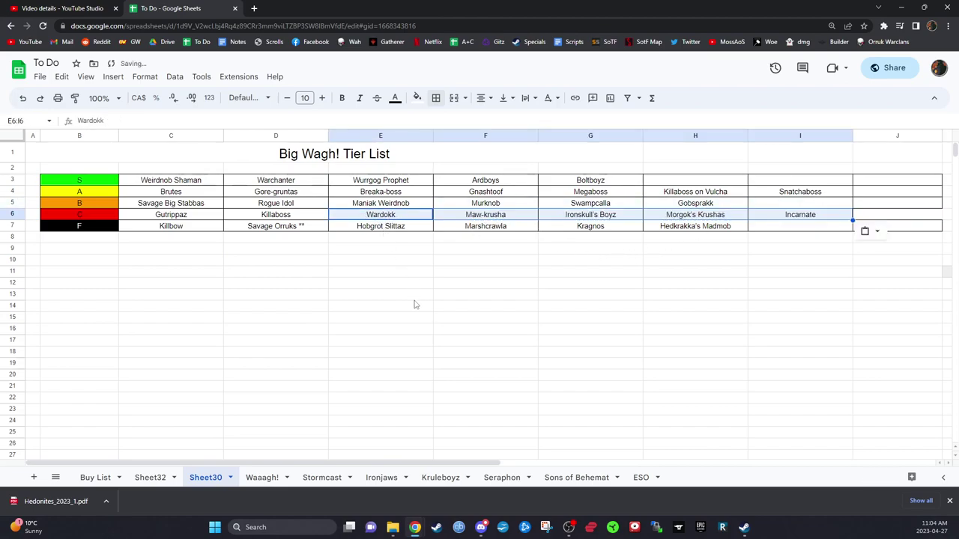
left_click(414, 298)
left_click(403, 219)
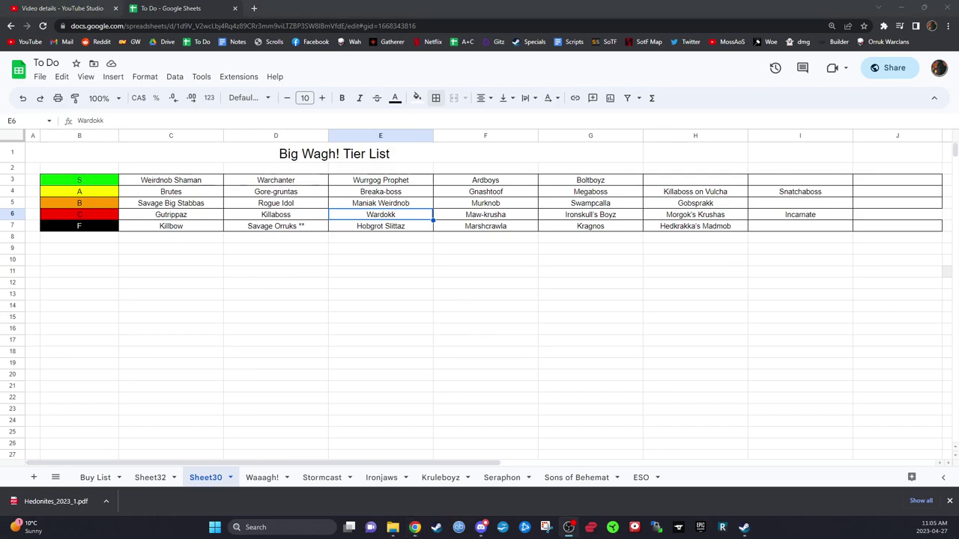
Move Maniak Weirdnob from the B tier cell E5 to the eighth C tier slot, cell J6.
left_click(171, 203)
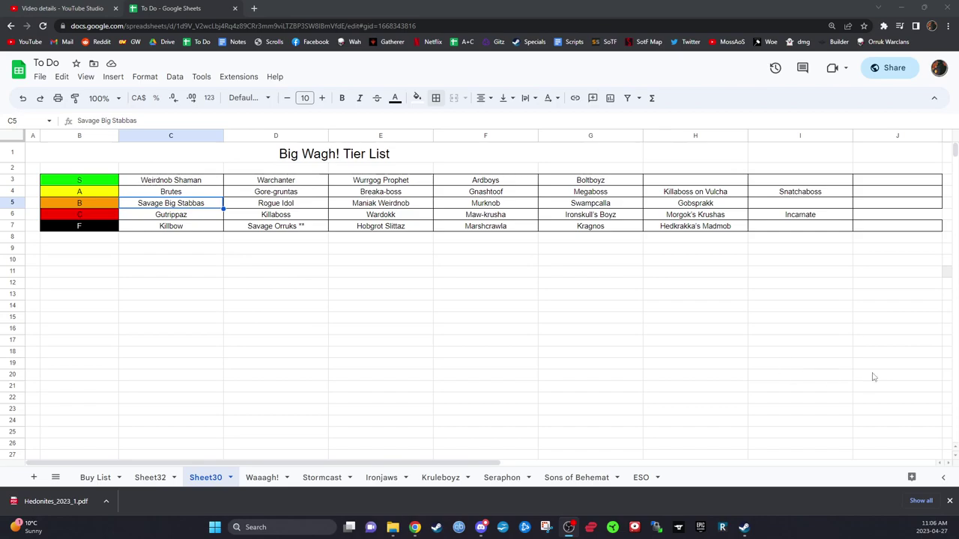
left_click(289, 205)
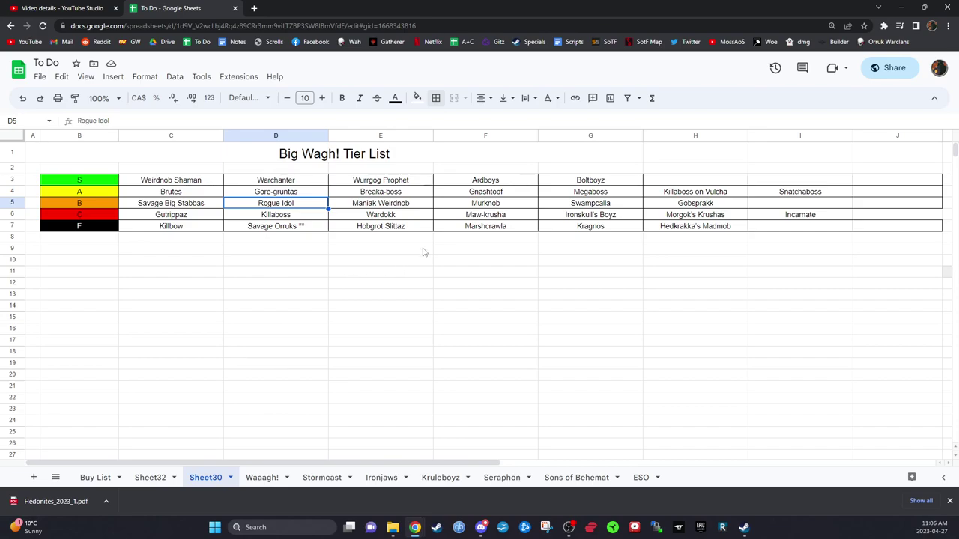
left_click(402, 209)
key("ctrl+c")
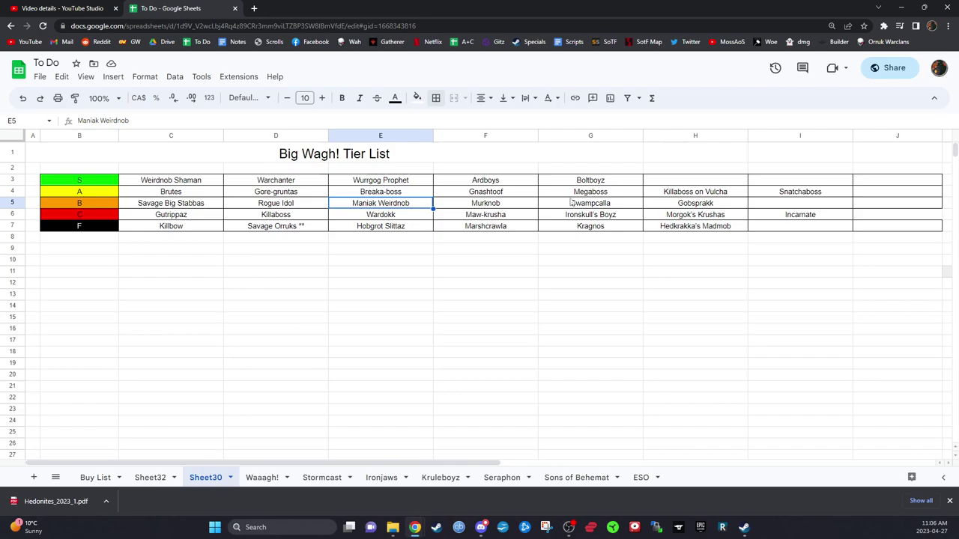
left_click(875, 217)
key("ctrl+v")
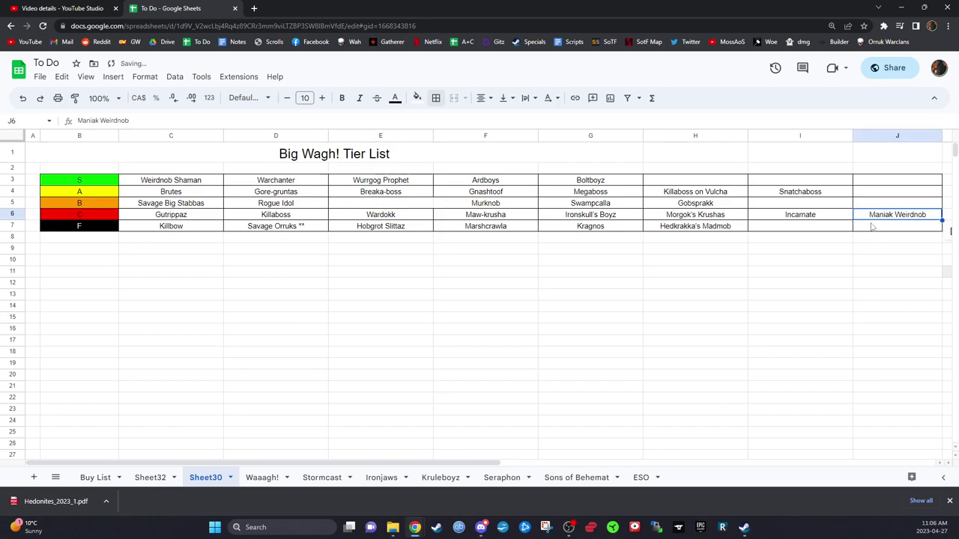
left_click(436, 98)
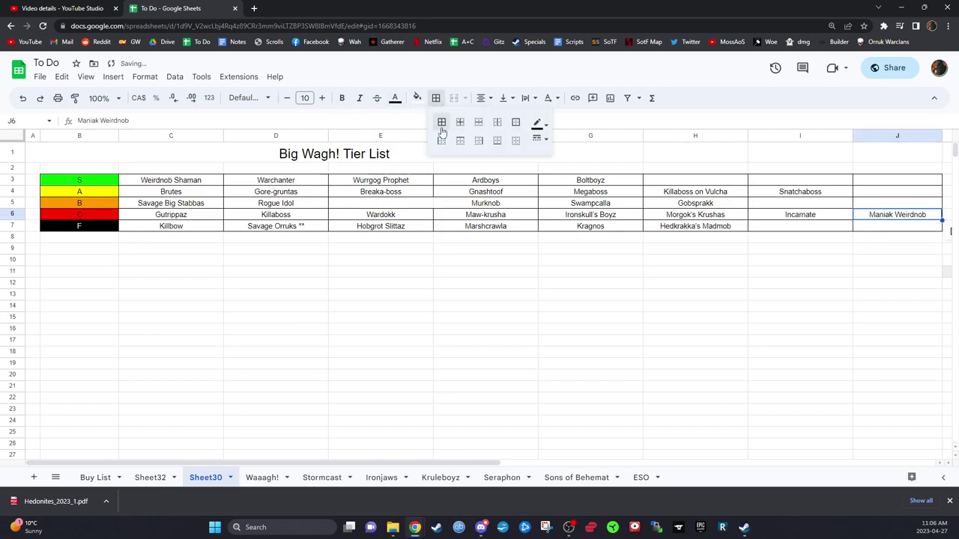
Close the gap in the B tier by moving F5:H5 one column over onto E5.
left_click(382, 203)
left_click(397, 217)
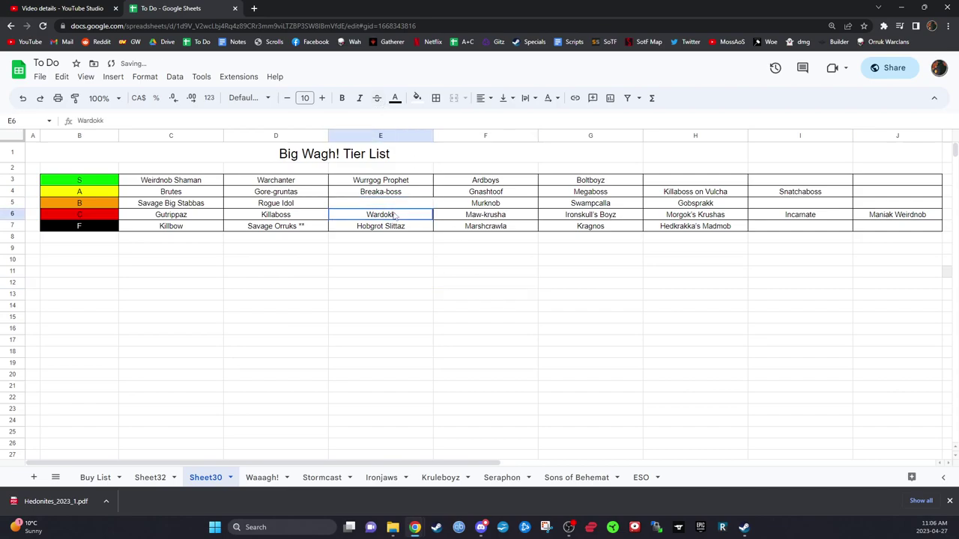
left_click_drag(479, 204, 697, 208)
key("ctrl+x")
key("Left")
key("ctrl+v")
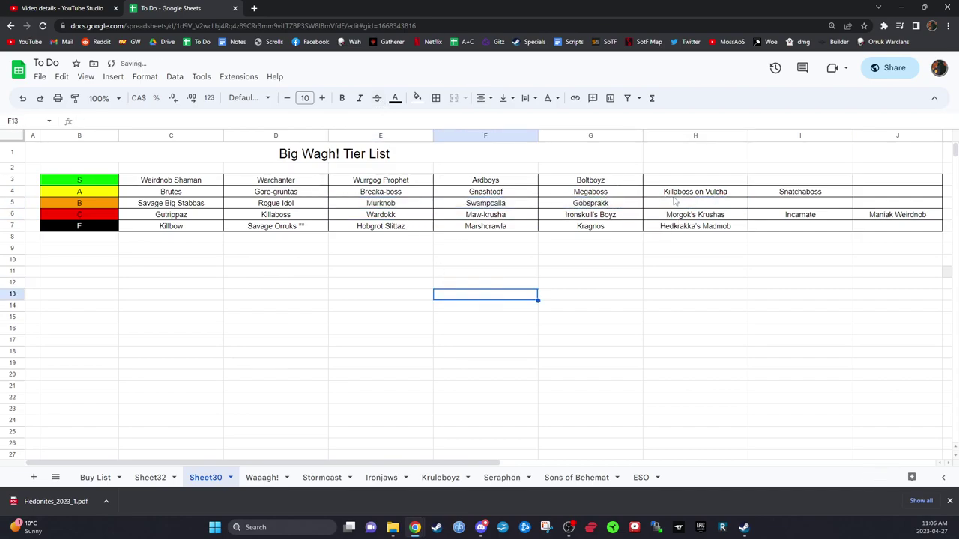
Apply all borders to the tier cells H3:J7.
left_click(678, 204)
left_click_drag(703, 184, 697, 204)
left_click_drag(814, 224, 879, 230)
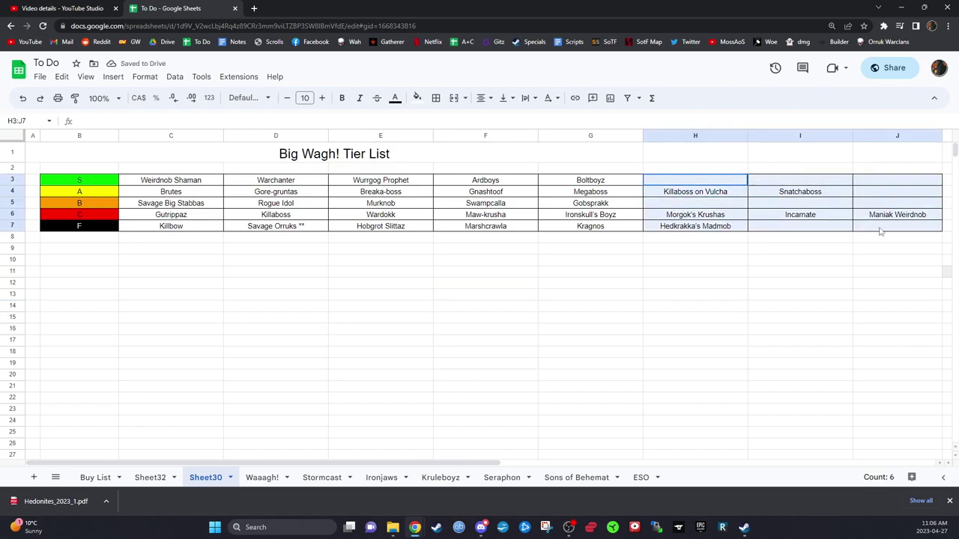
left_click(436, 97)
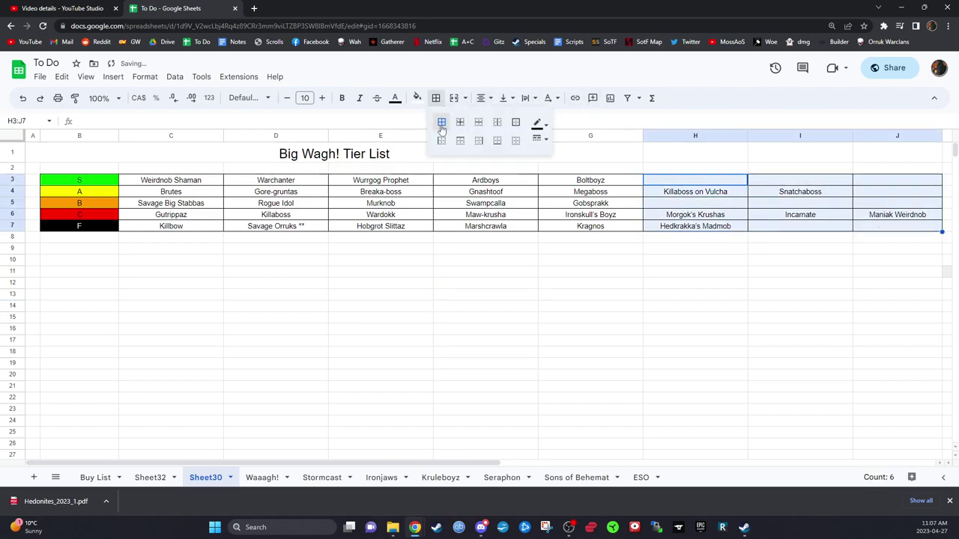
left_click(450, 122)
left_click(517, 269)
Review the B tier placements Rogue Idol, Murknob and Swampcalla, and the A tier placements from Brutes to Killaboss on Vulcha.
left_click(311, 205)
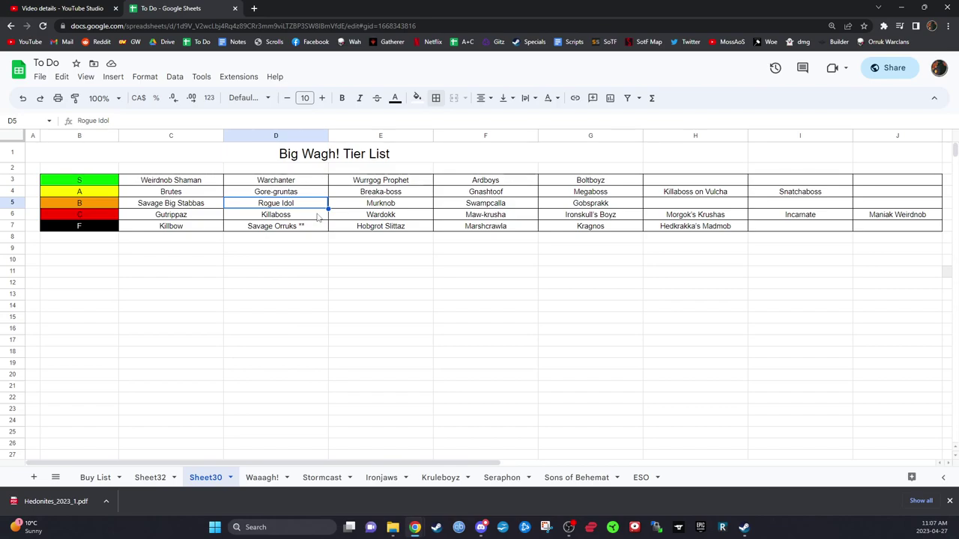
left_click(391, 205)
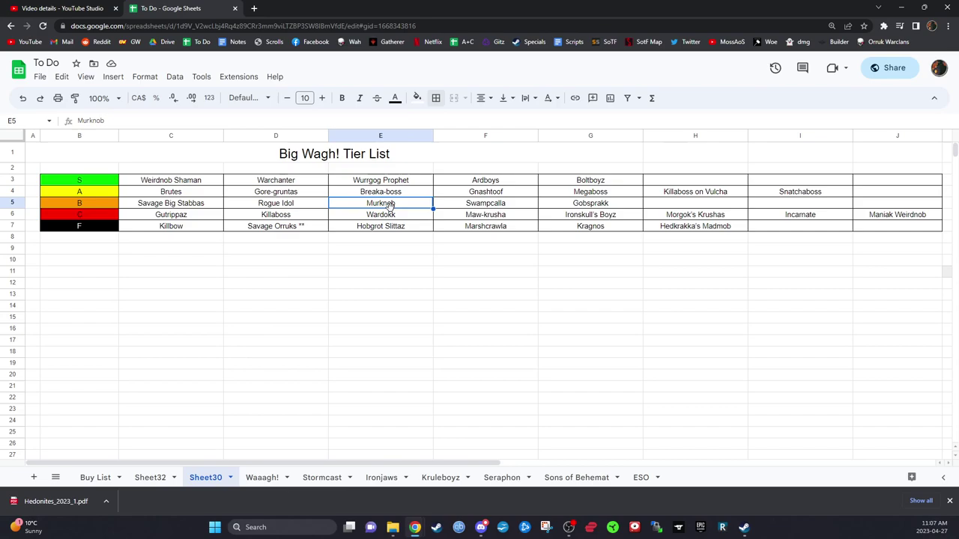
left_click(461, 207)
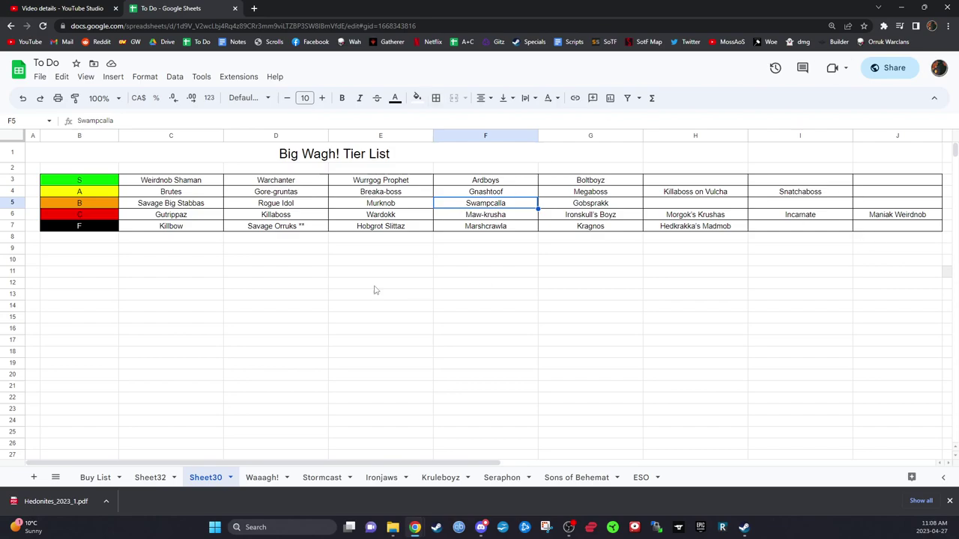
left_click(166, 256)
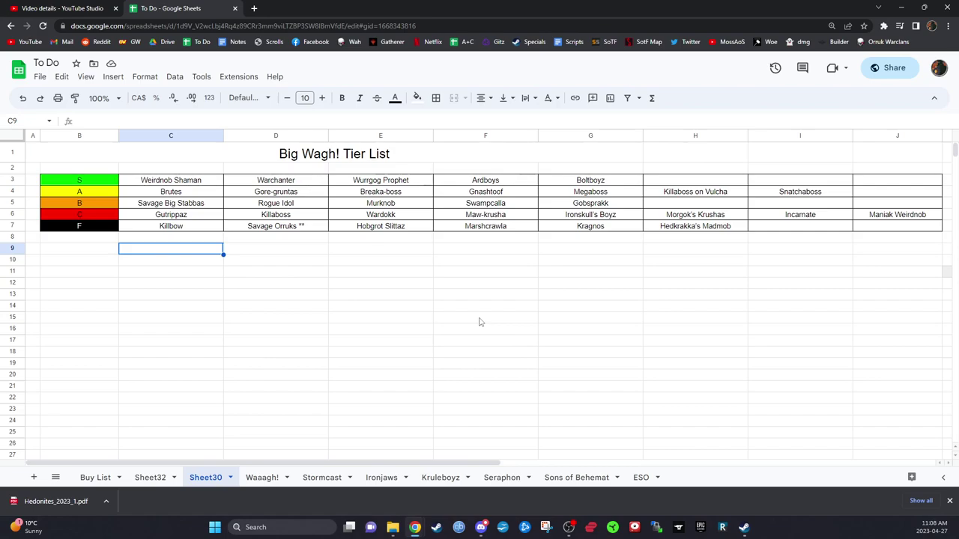
left_click(171, 193)
left_click(173, 204)
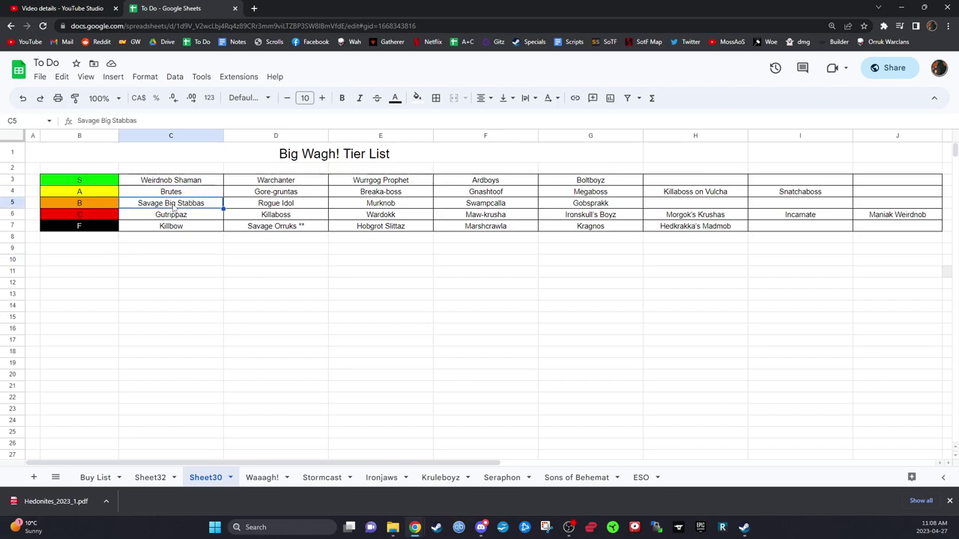
left_click(179, 192)
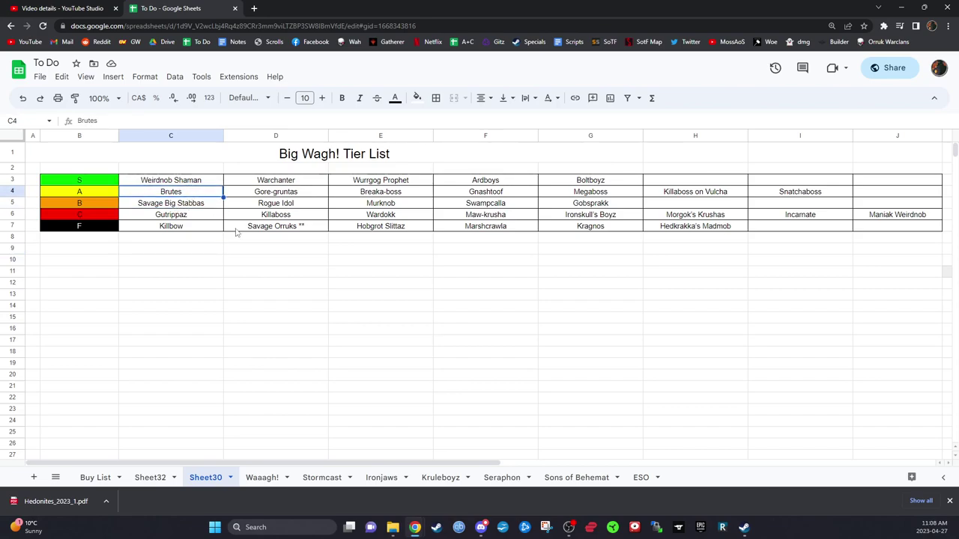
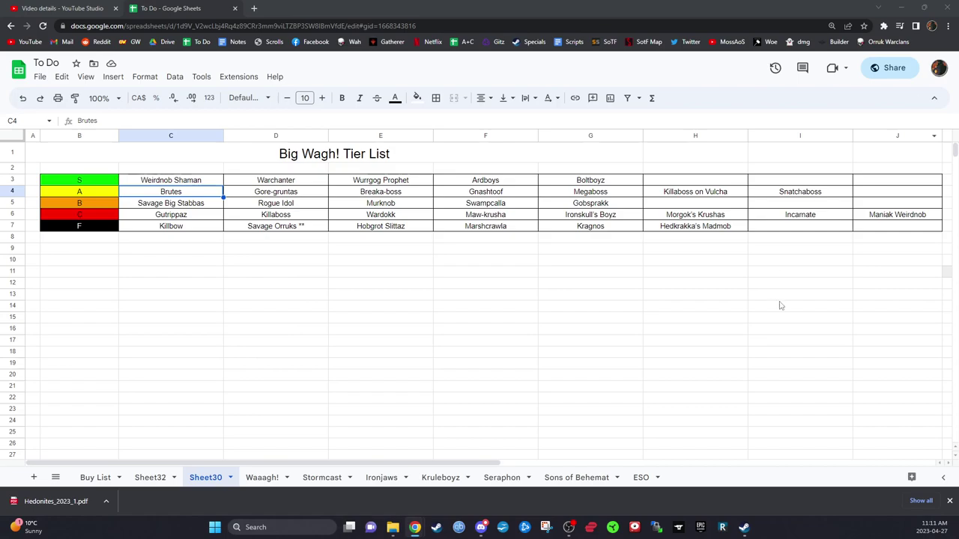
left_click_drag(519, 194, 580, 193)
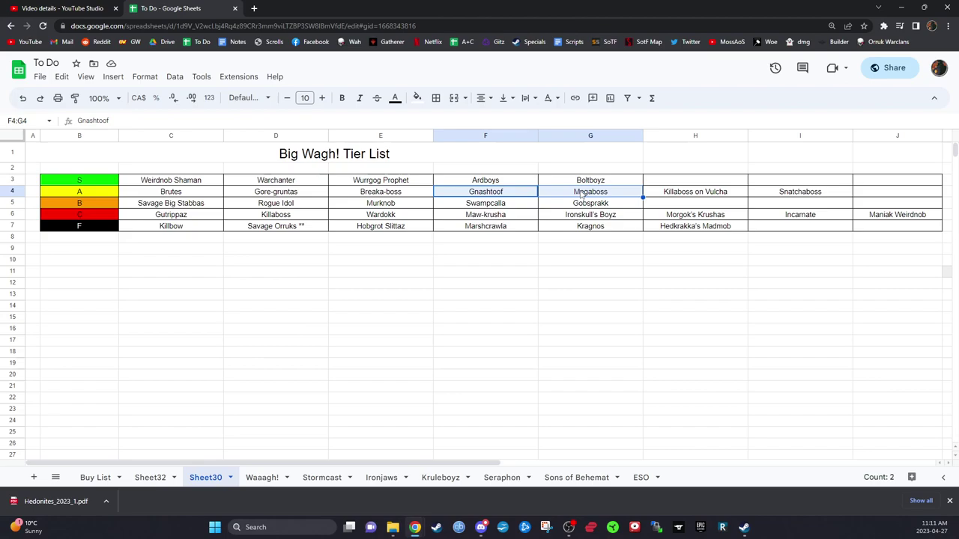
left_click(588, 195)
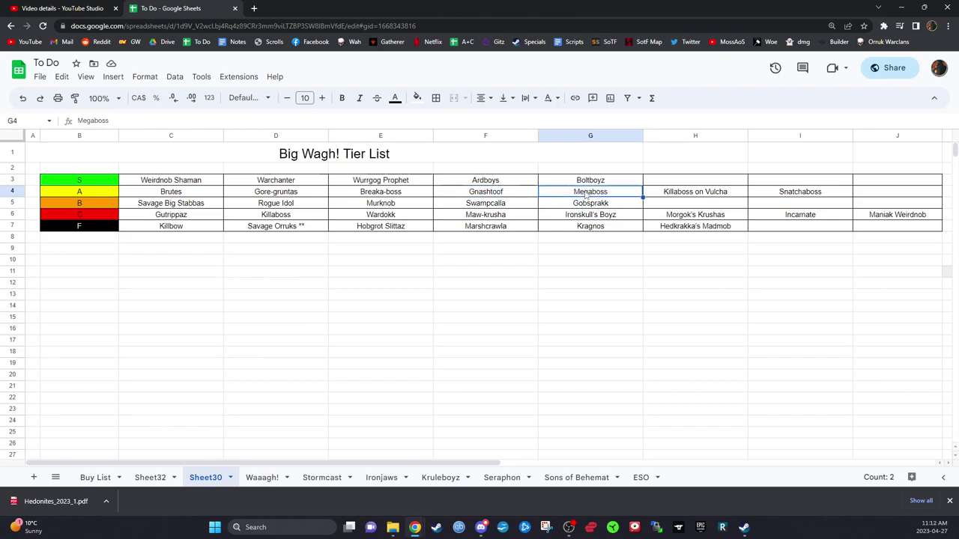
left_click(523, 194)
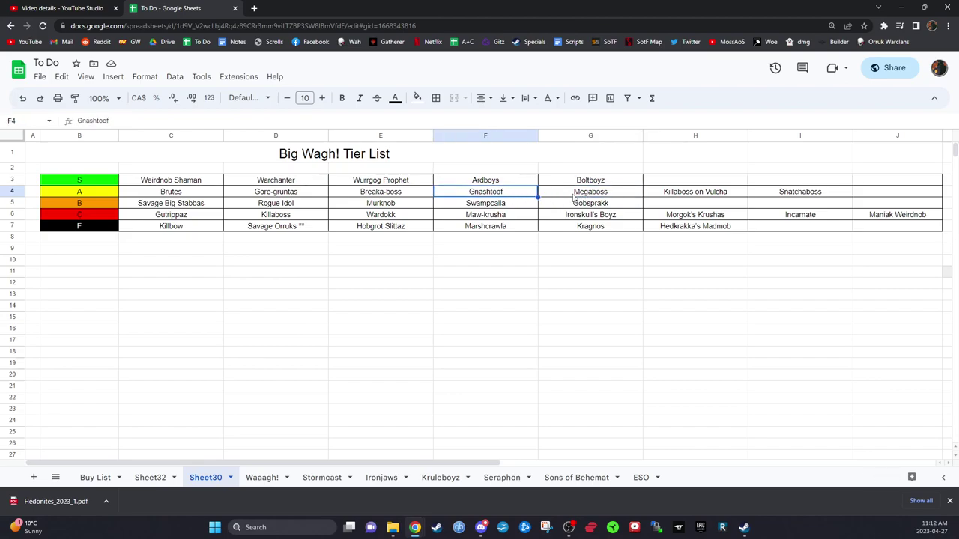
left_click(573, 196)
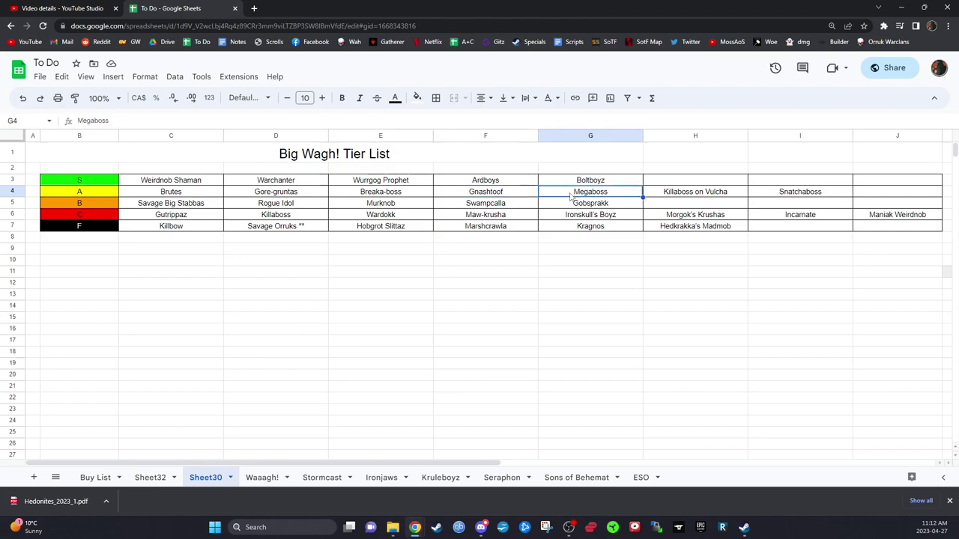
left_click(510, 199)
left_click(578, 195)
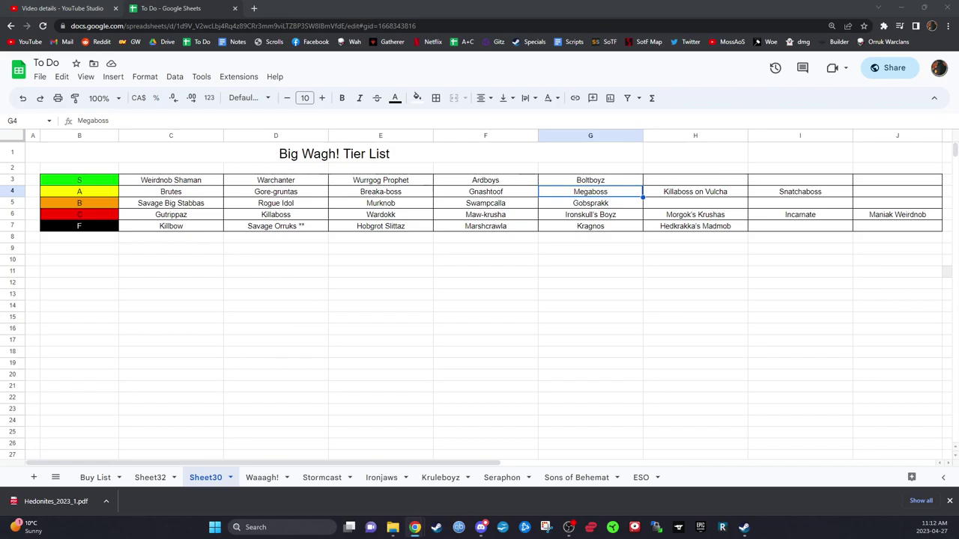
left_click(732, 194)
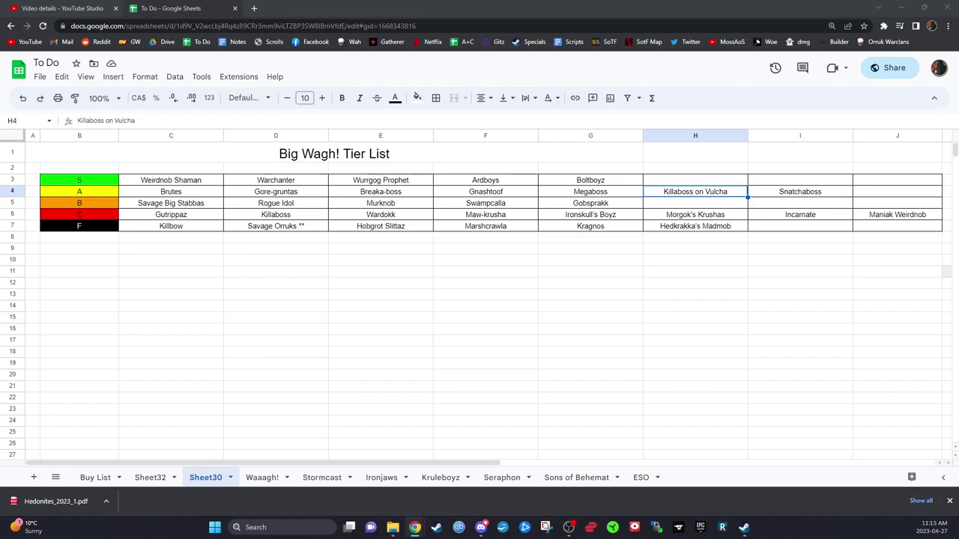
Enter the column headings A in C9 and B in D9 below the tier table.
left_click(193, 253)
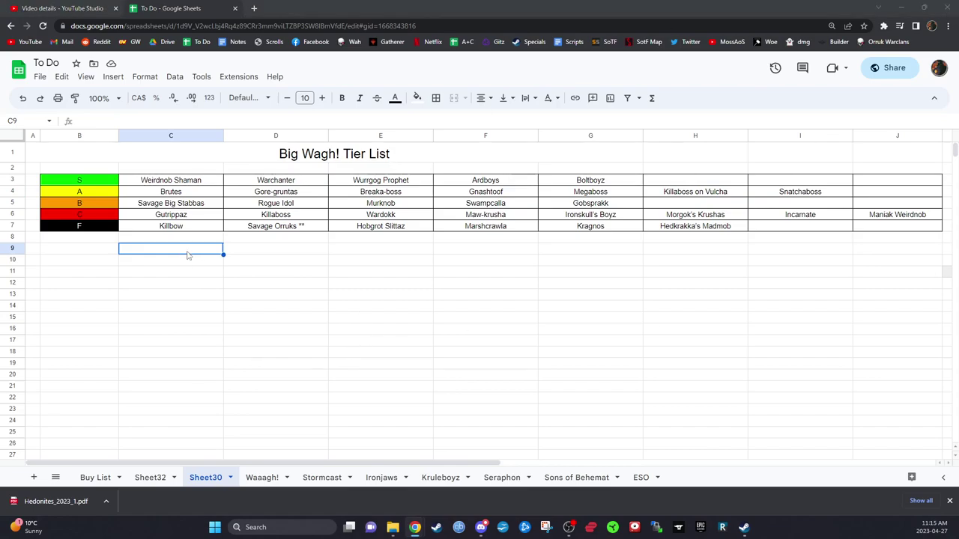
left_click(188, 255)
type("A")
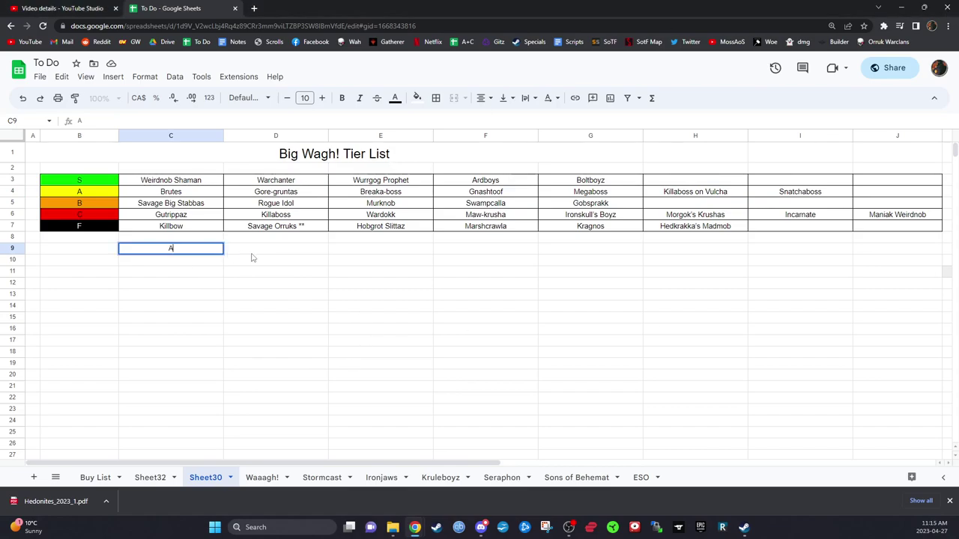
key("Tab")
type("B")
key("Tab")
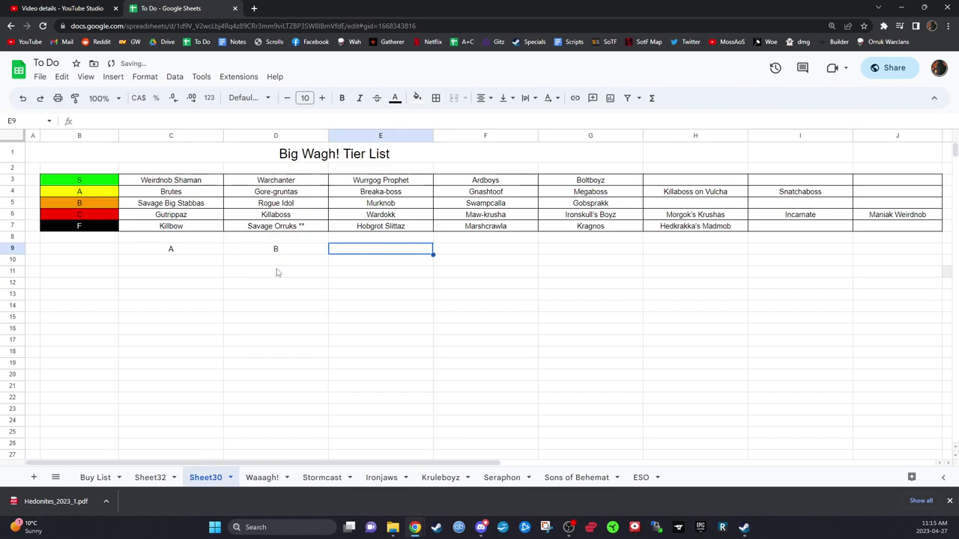
List Chronomantic Cogs in D11 and Lauchon the Soulseeker in D12 under the B heading.
left_click(286, 274)
type("Chronomantic Cogs")
left_click(428, 259)
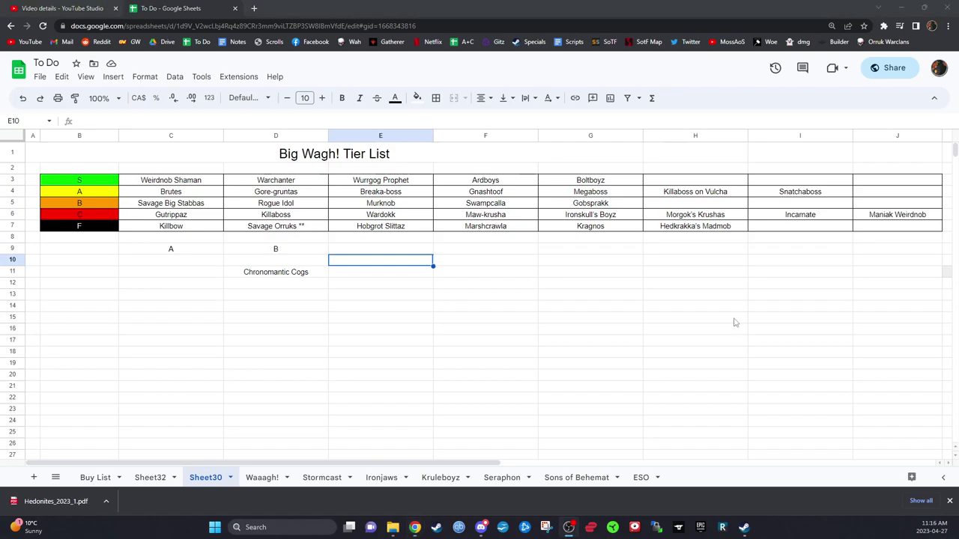
left_click(261, 286)
type("Lauchon the Soulseeker")
left_click(473, 261)
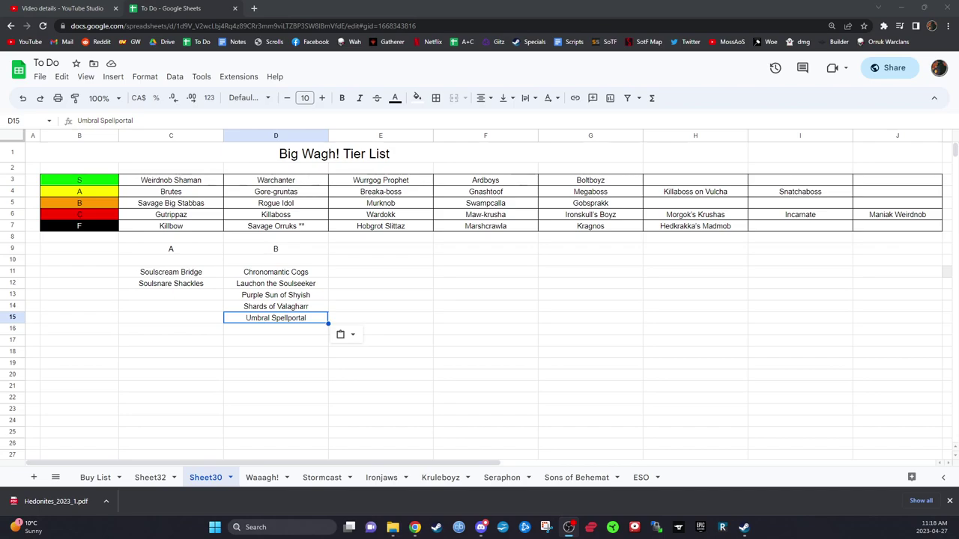
Review Shards of Valagharr and Umbral Spellportal in the B list and Soulsnare Shackles in the A list.
left_click(301, 308)
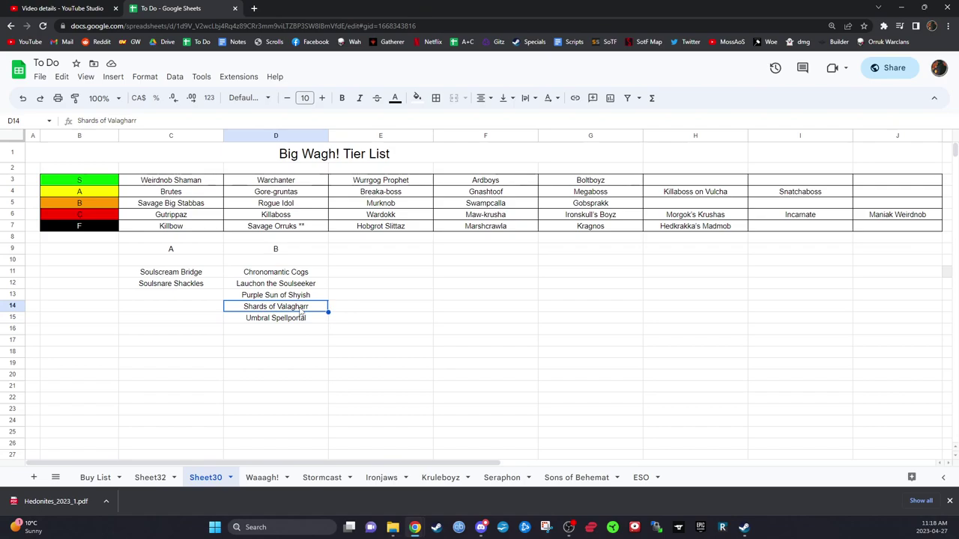
left_click(179, 284)
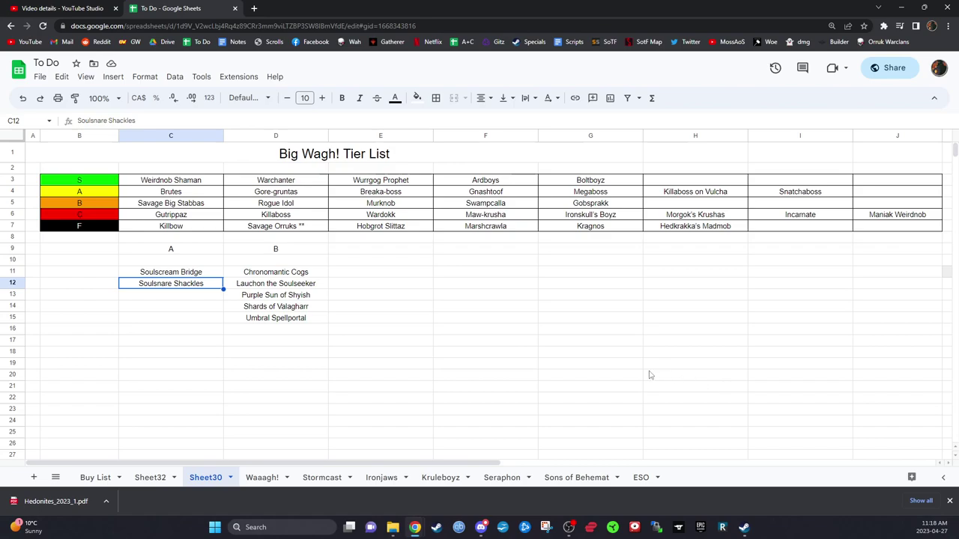
left_click(289, 308)
left_click(287, 319)
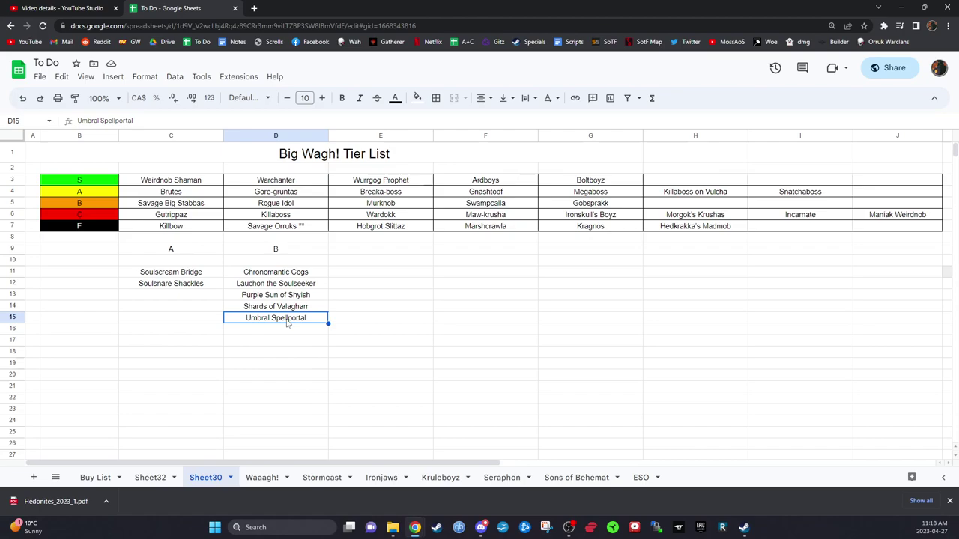
left_click(417, 253)
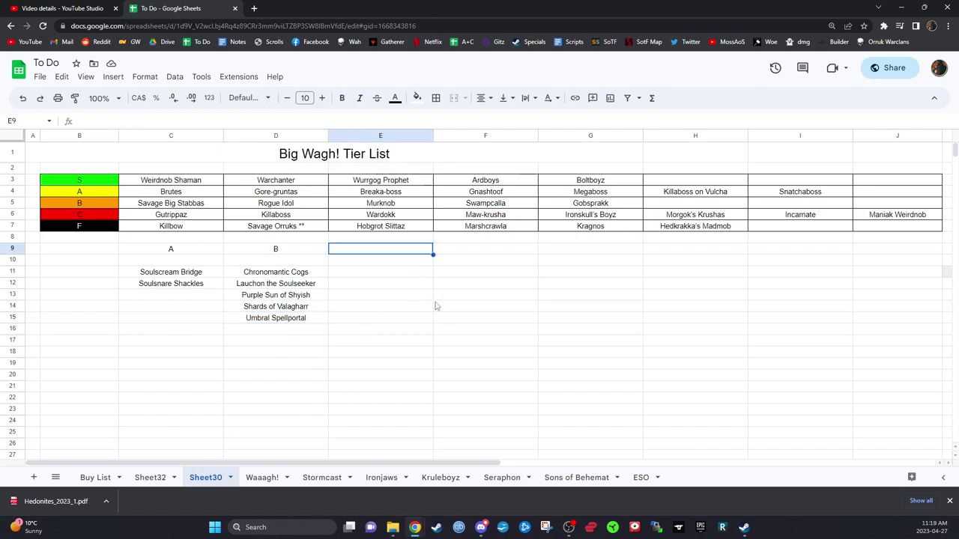